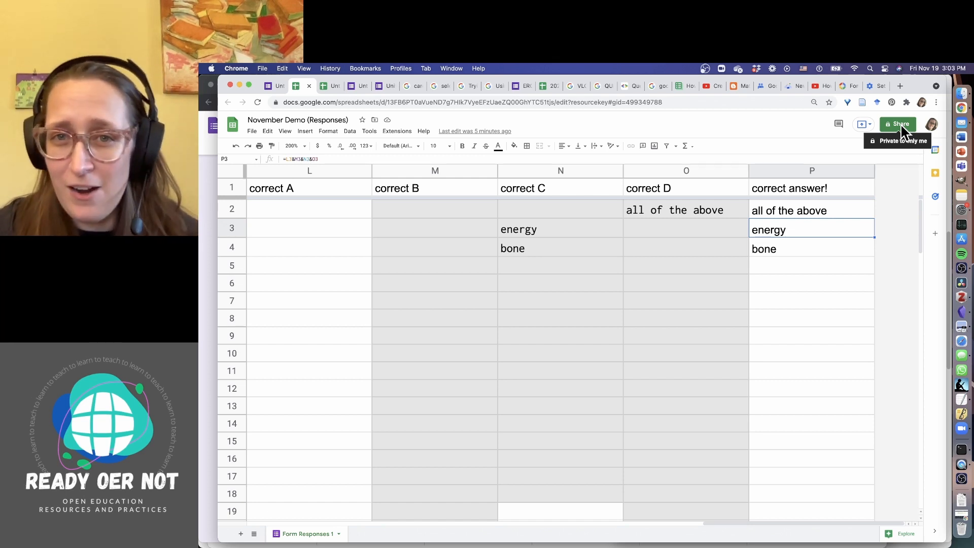
Share the spreadsheet with the second account as Editor and select its web address
click(901, 127)
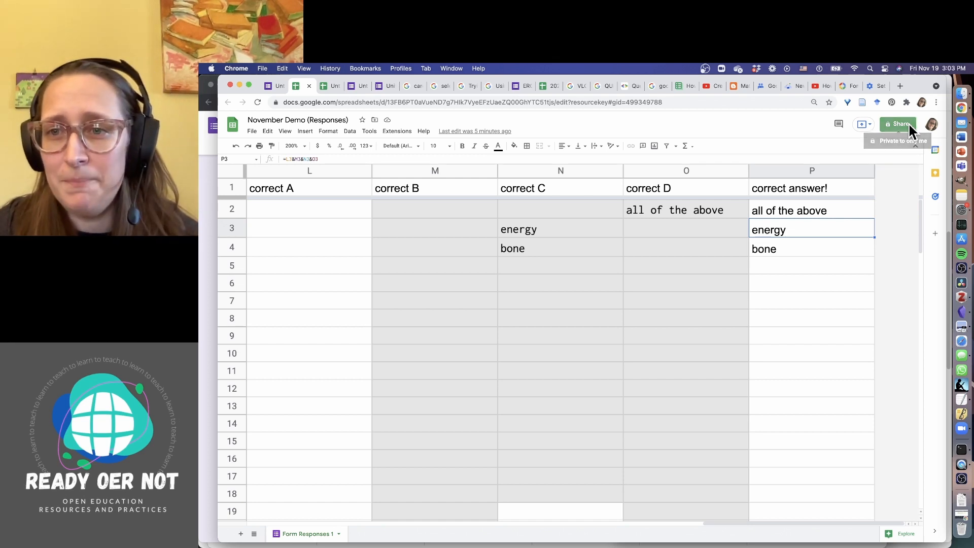
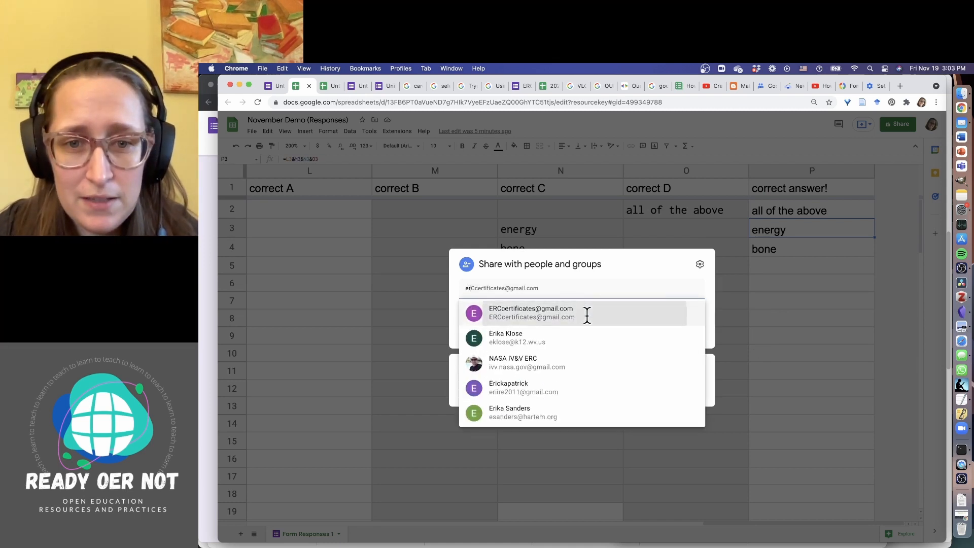
click(585, 313)
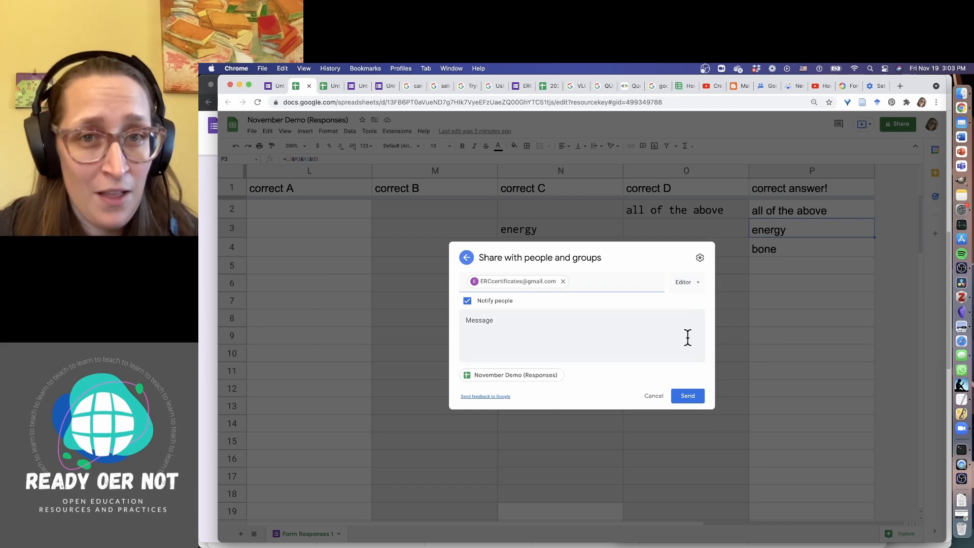
click(693, 287)
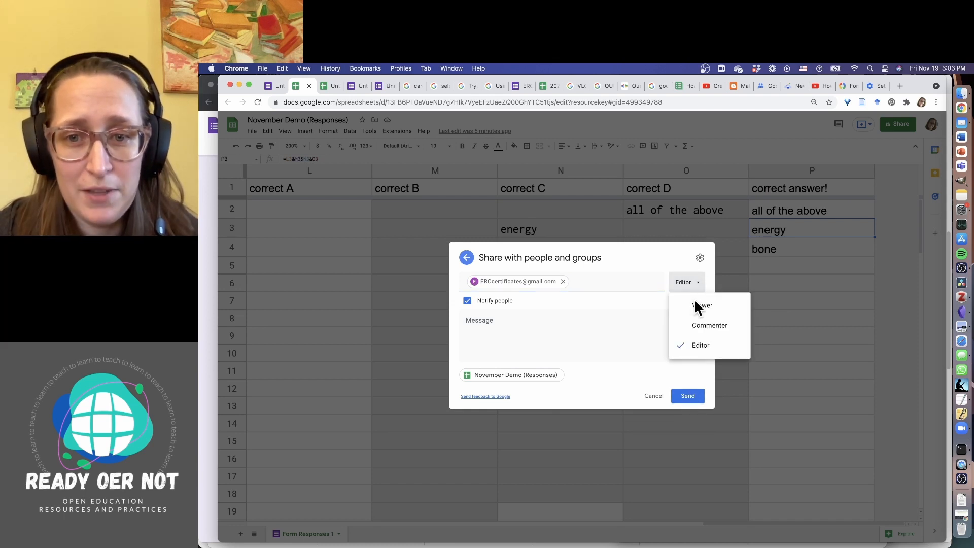
click(678, 282)
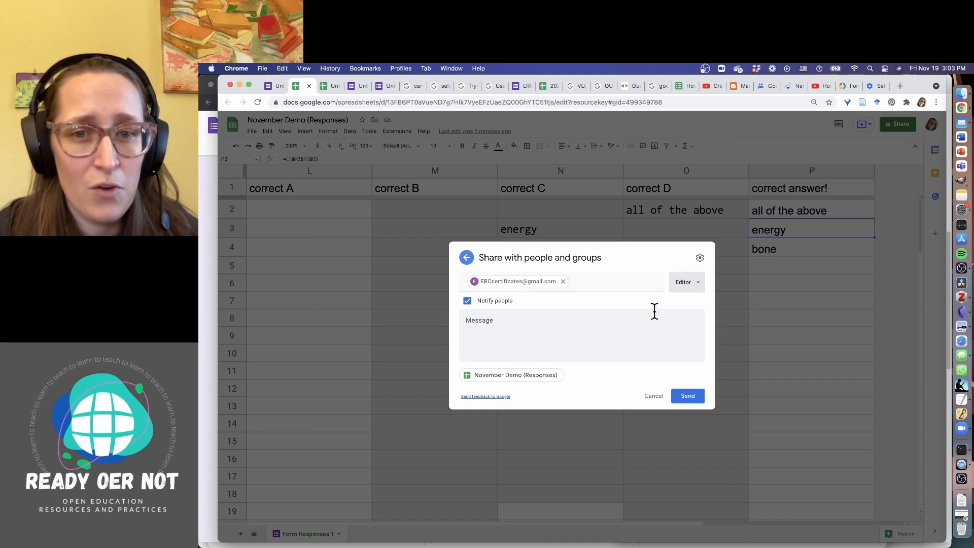
click(690, 398)
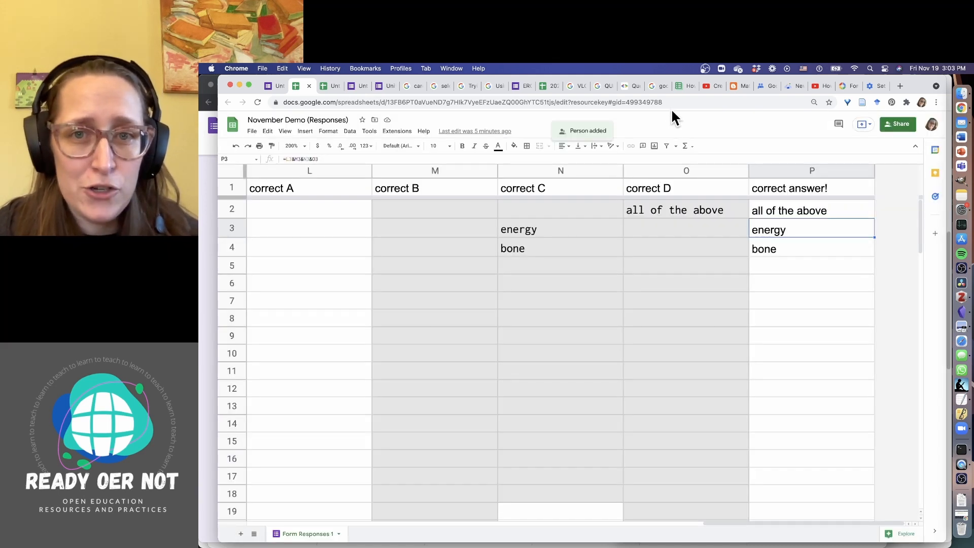
click(673, 102)
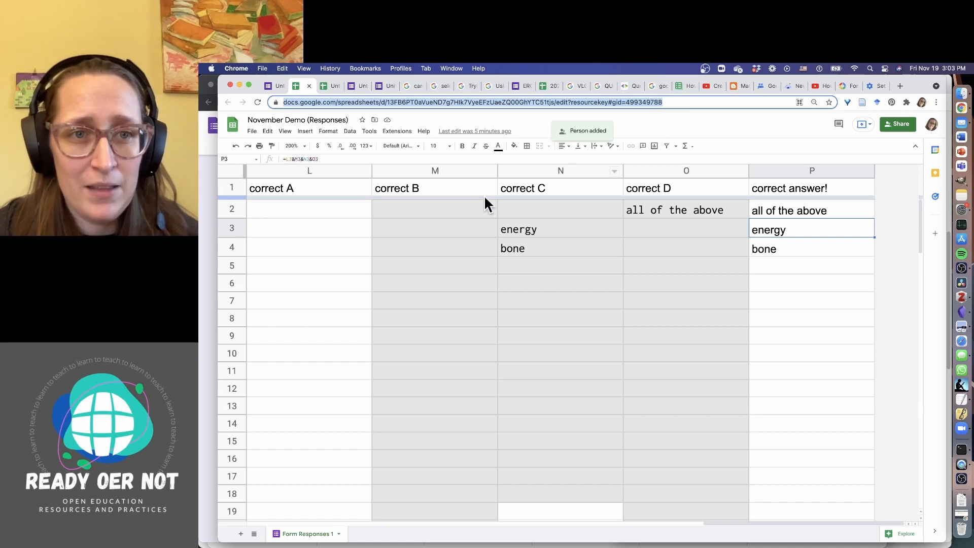
Open the copied spreadsheet address in a new tab in the second account's browser window
click(200, 212)
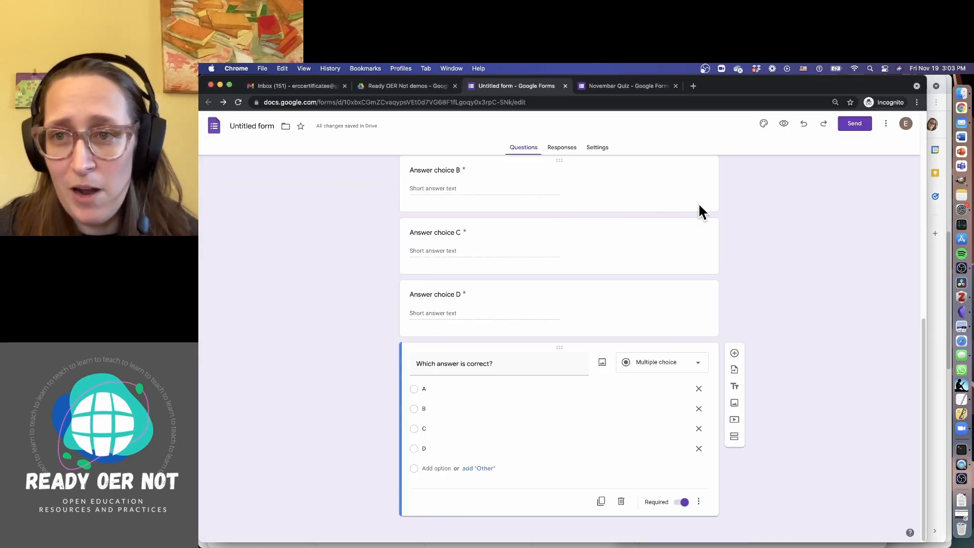
click(693, 87)
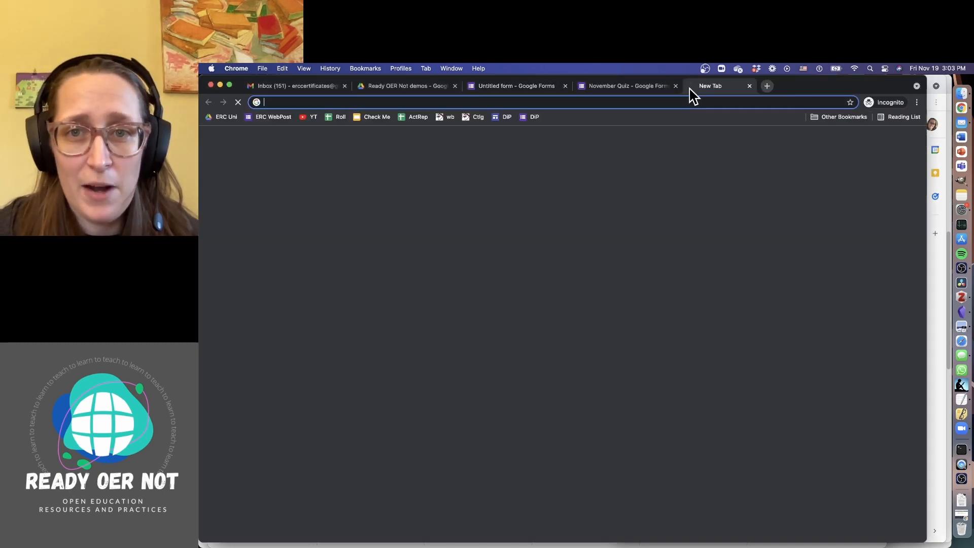
key(Return)
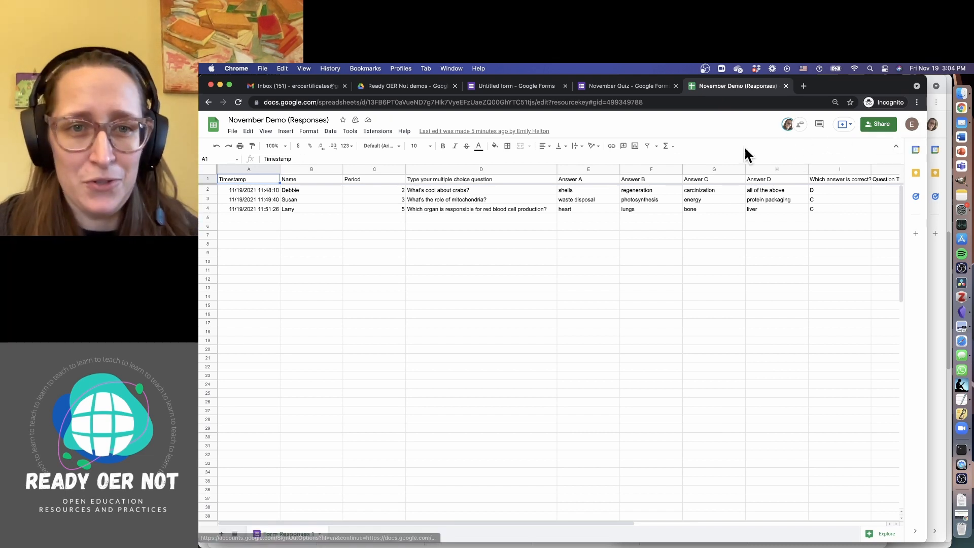
Launch AutoCrat from Extensions, start a new merge job, then close the job setup
click(379, 132)
mouse_move(375, 130)
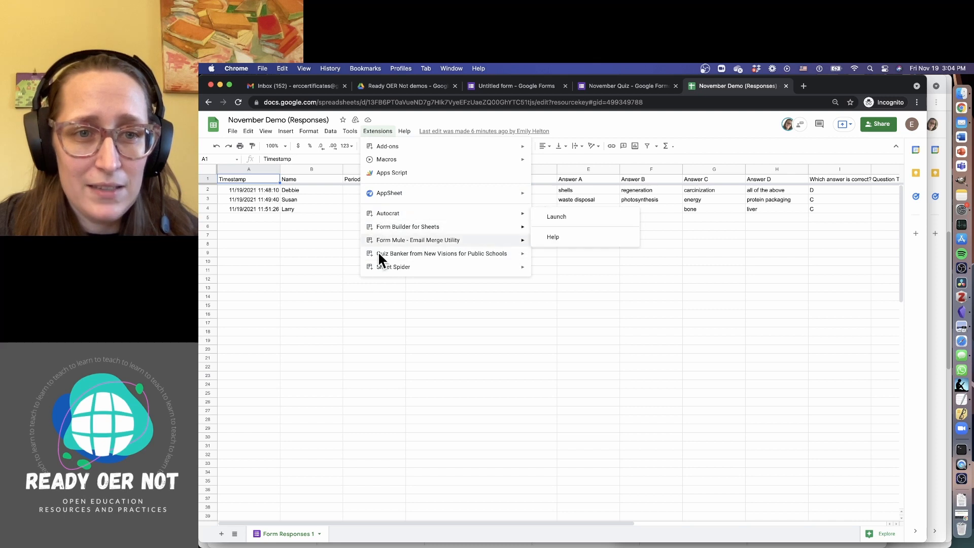
mouse_move(389, 147)
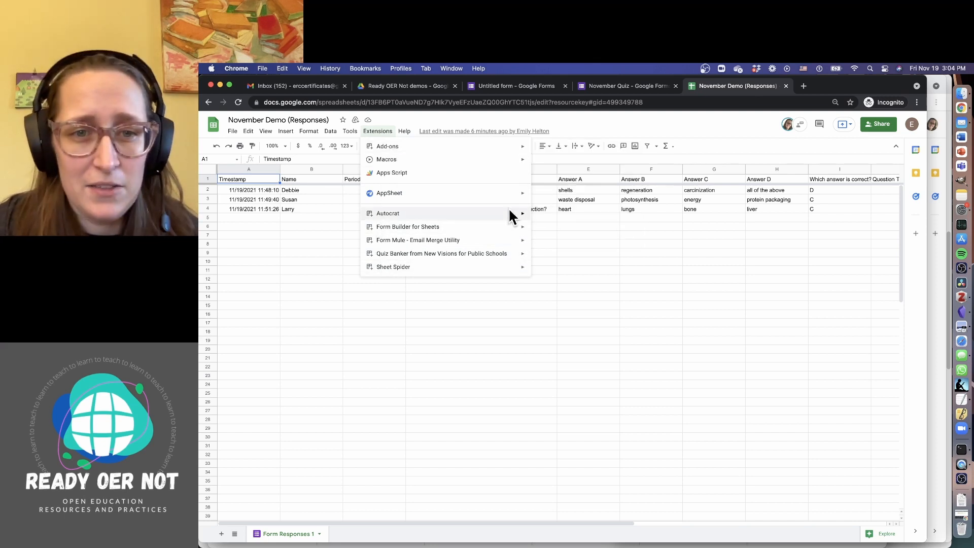
mouse_move(506, 218)
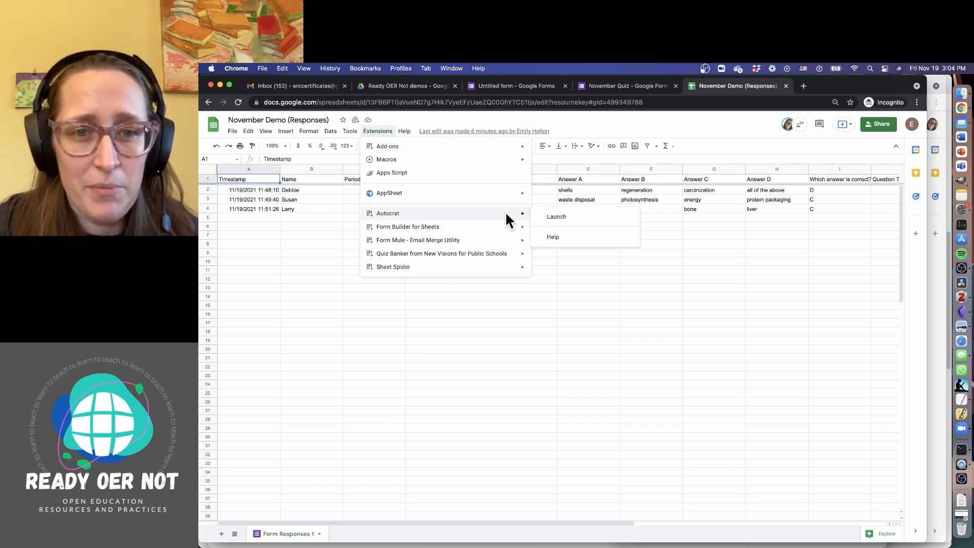
click(553, 215)
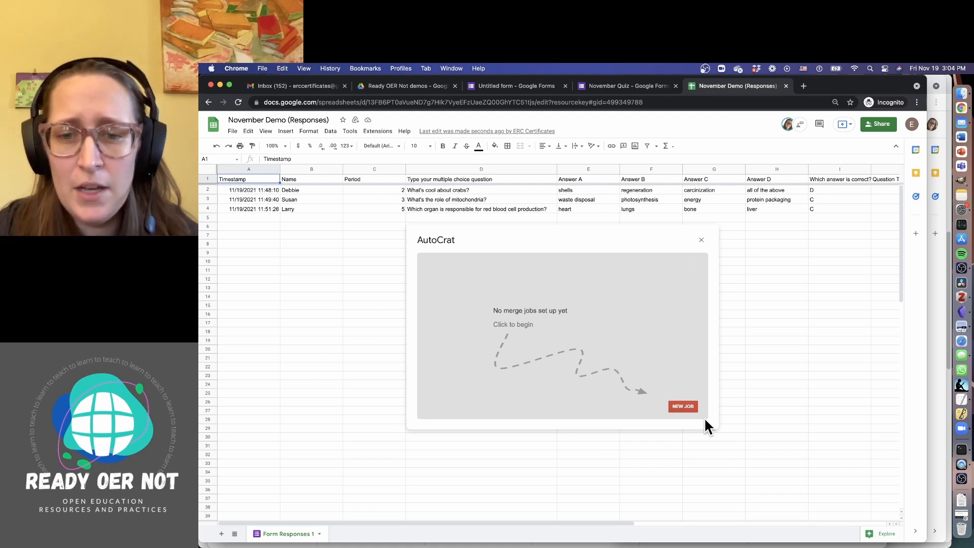
click(687, 409)
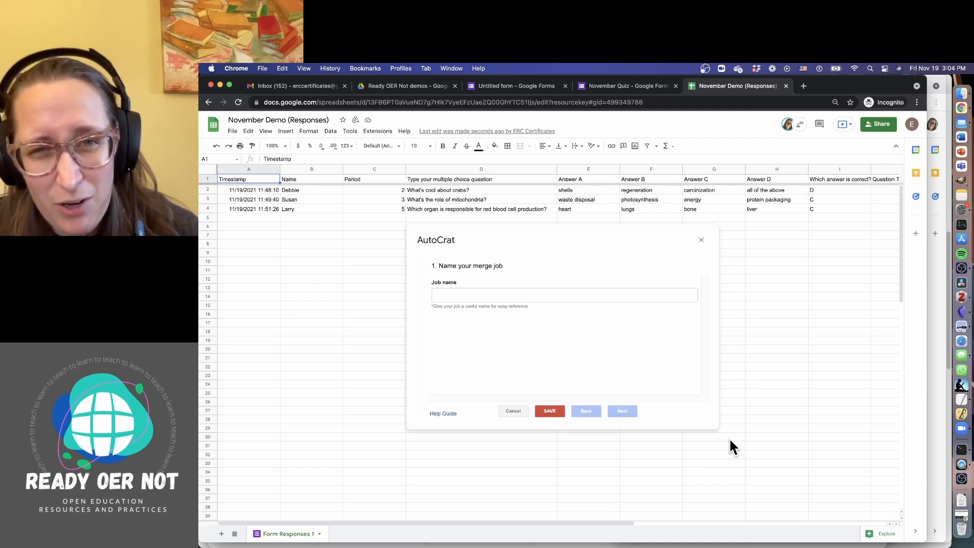
click(702, 240)
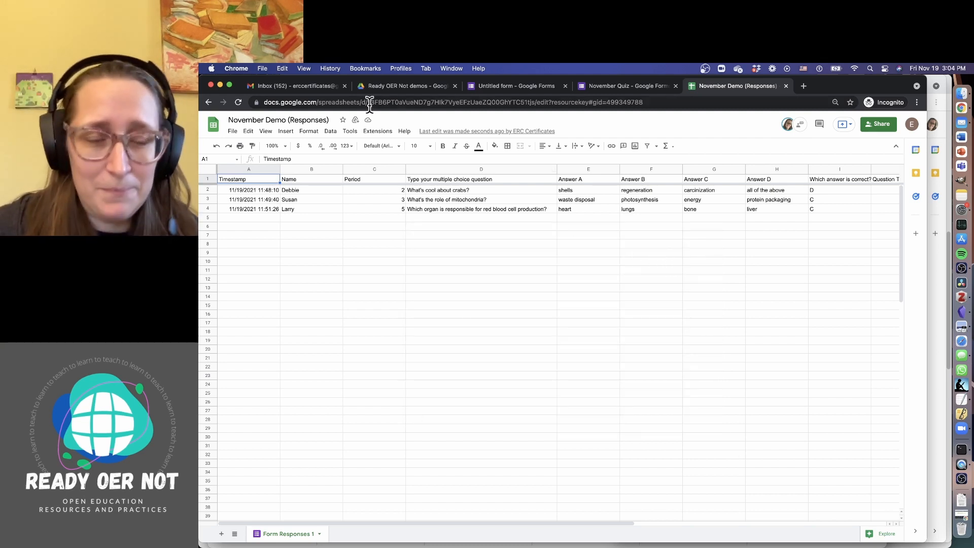
click(388, 87)
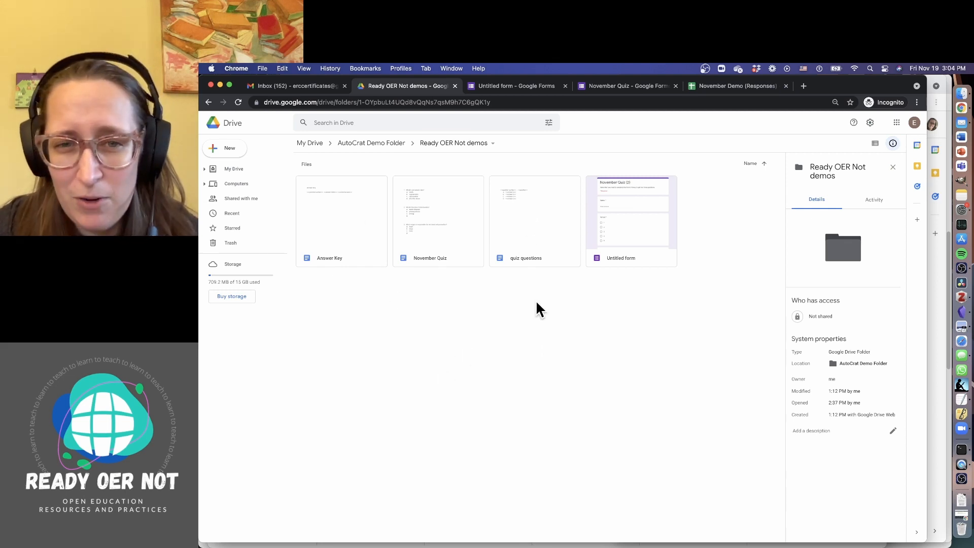
Create a blank Google Doc from the Ready OER Not demos folder's right-click menu
right_click(542, 336)
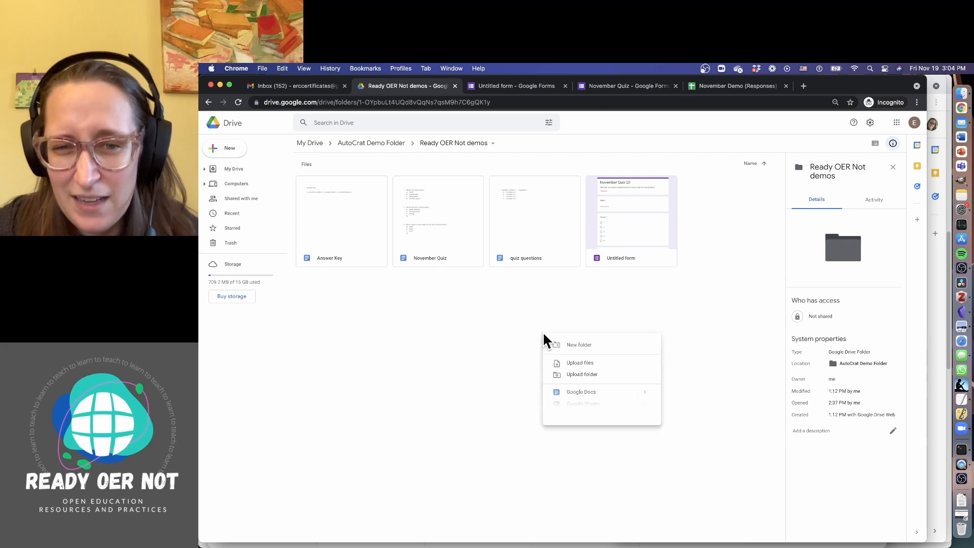
click(579, 392)
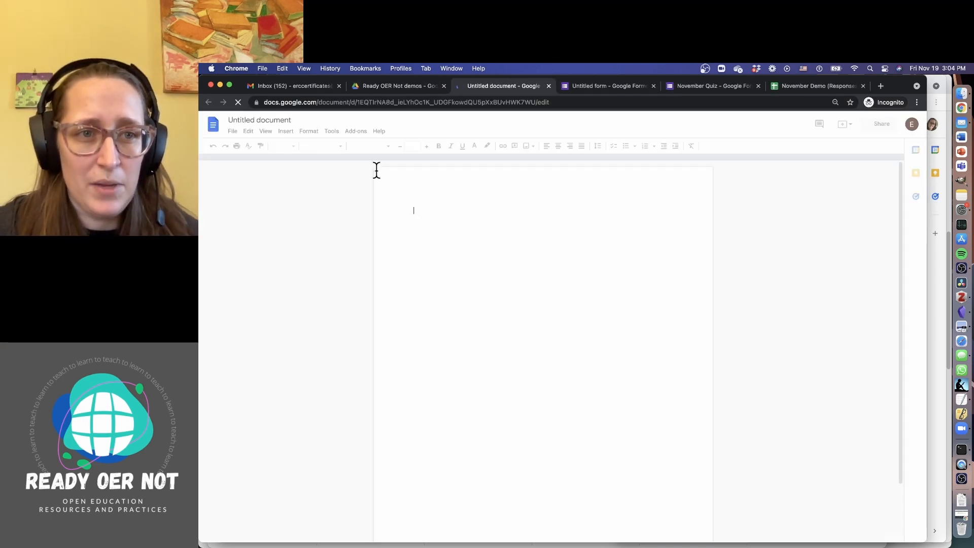
Rename the new document to 'student quiz'
click(281, 119)
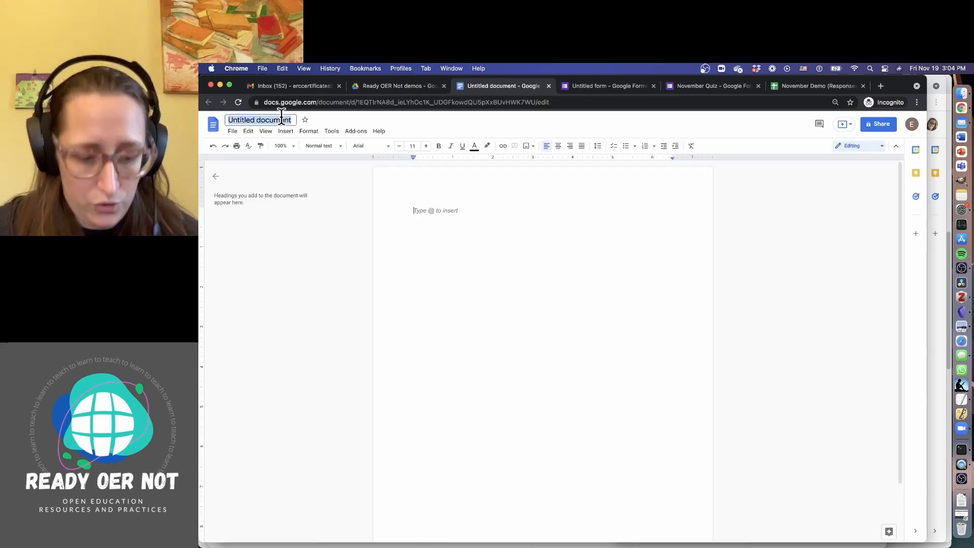
text(student quiz)
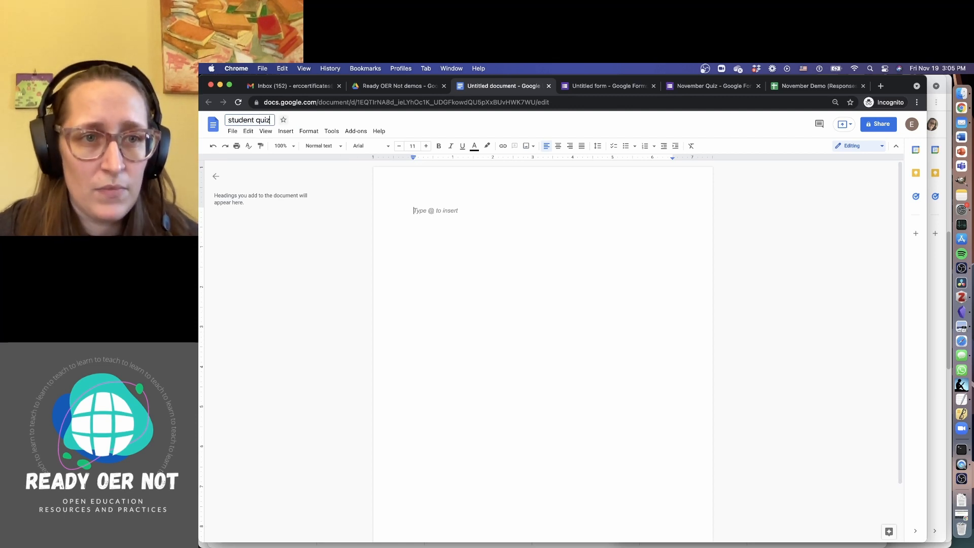
click(469, 232)
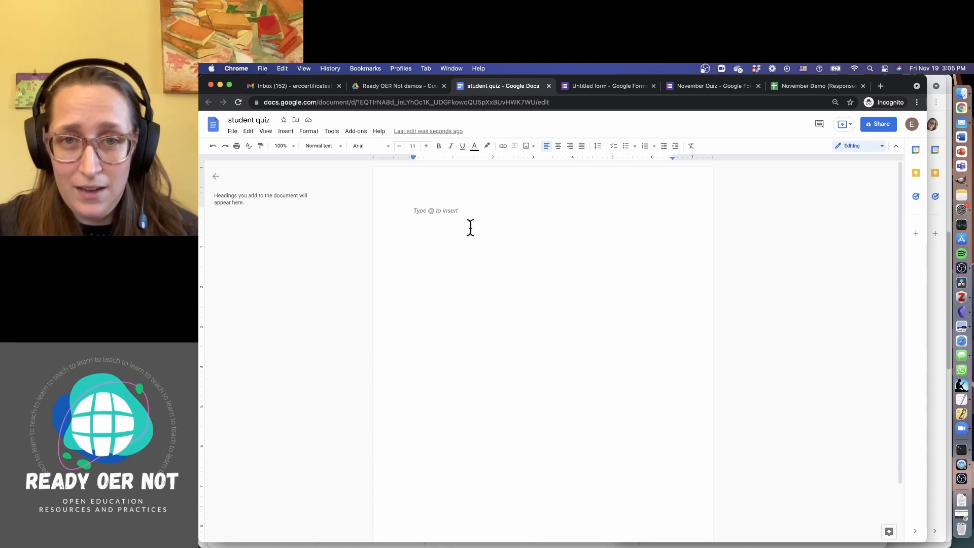
Begin the body with '<<question number>>. <<' as the first line
text(<<)
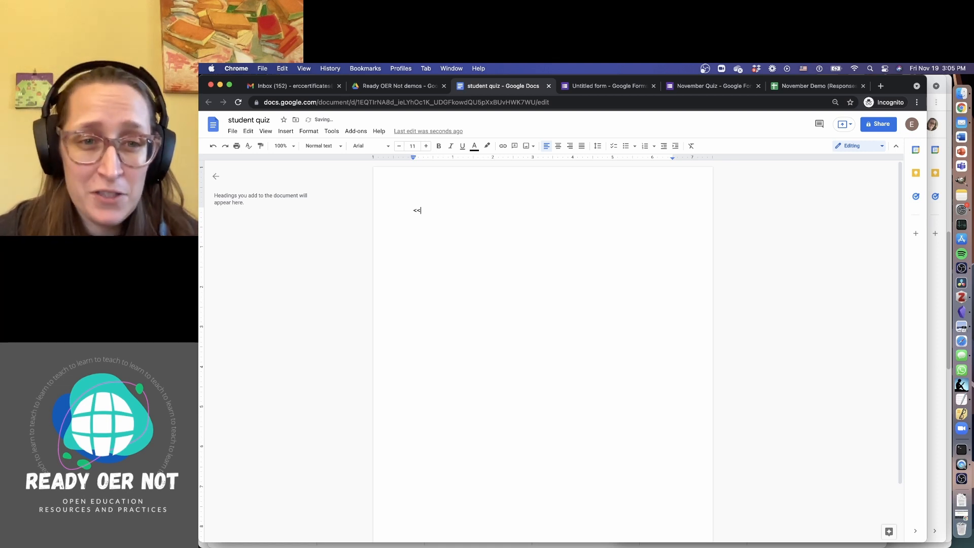
text(que)
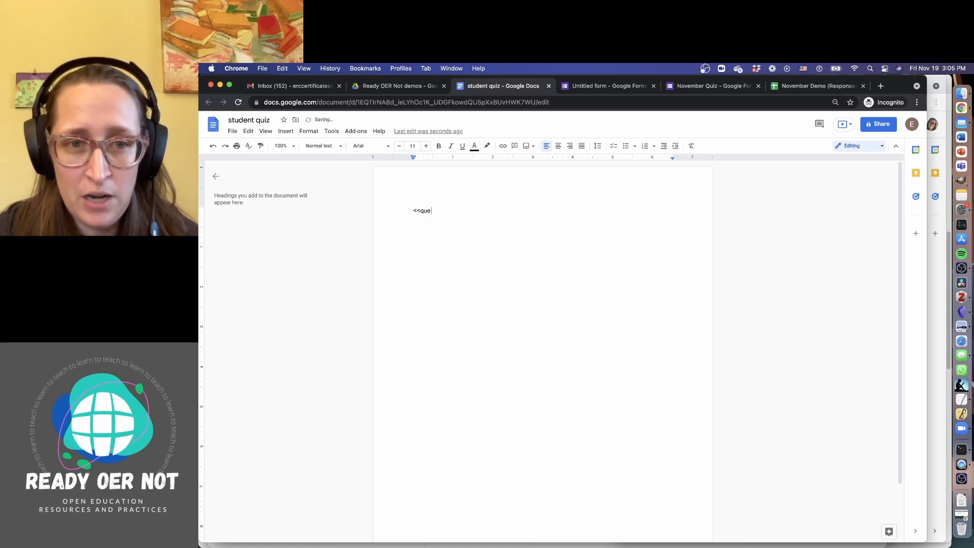
text(stion number>>)
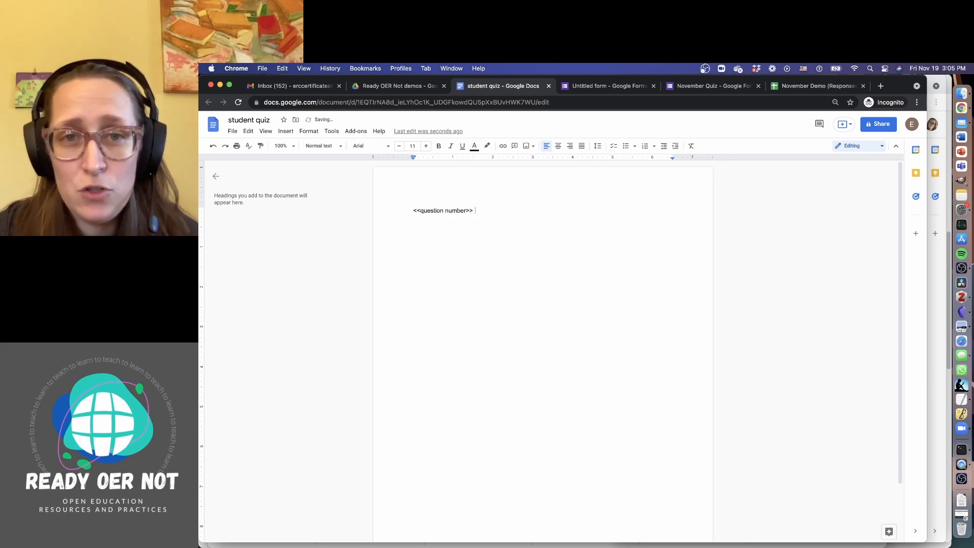
key(BackSpace)
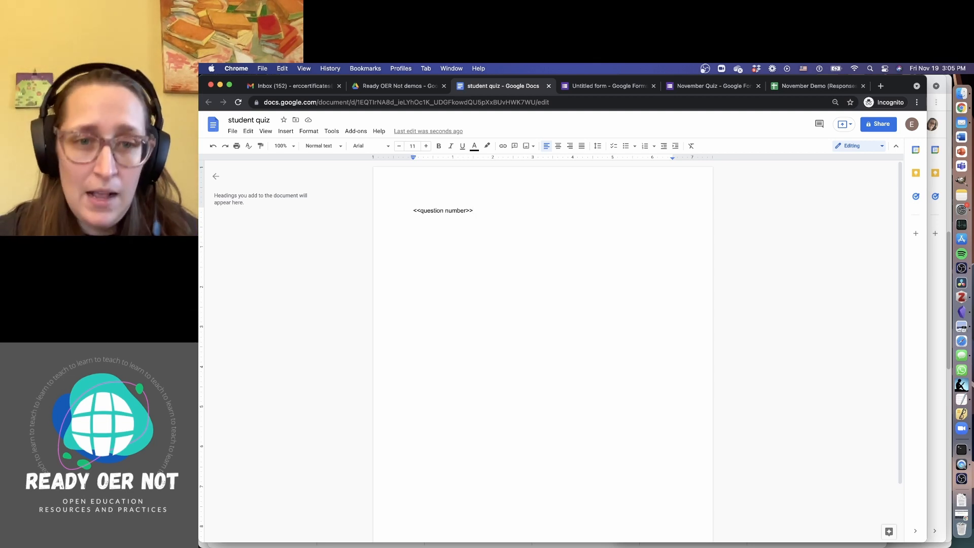
text(.)
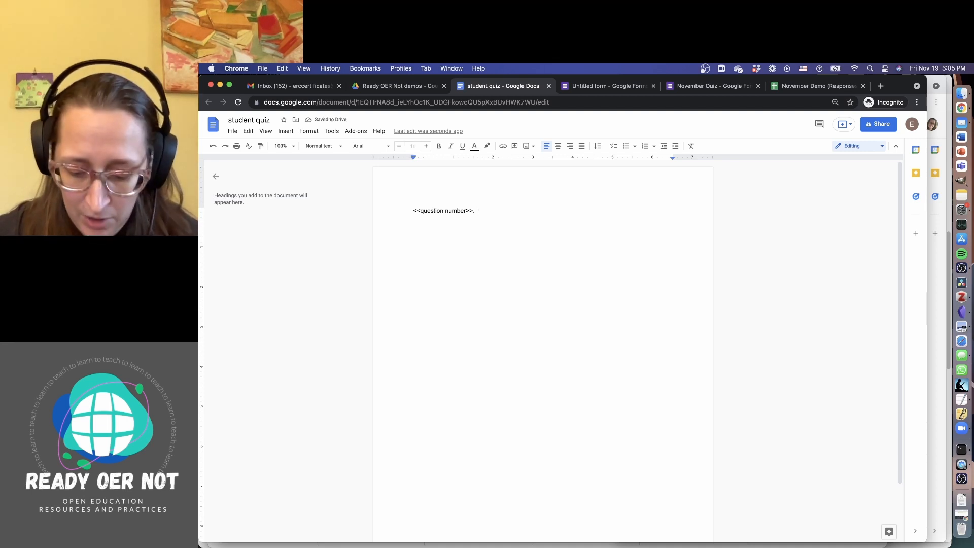
text( <<)
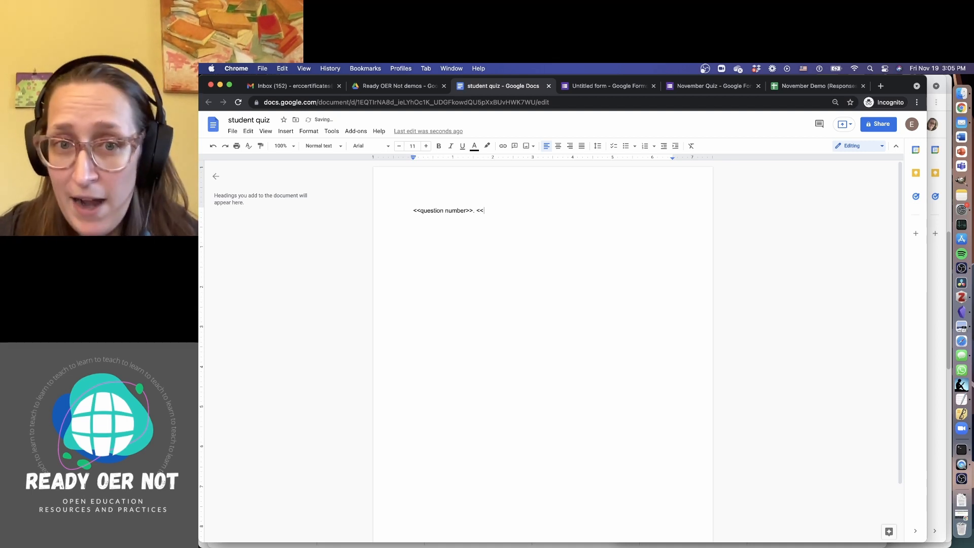
Zoom the page to 200% and complete the '<<question text>>' tag on the first line
click(282, 145)
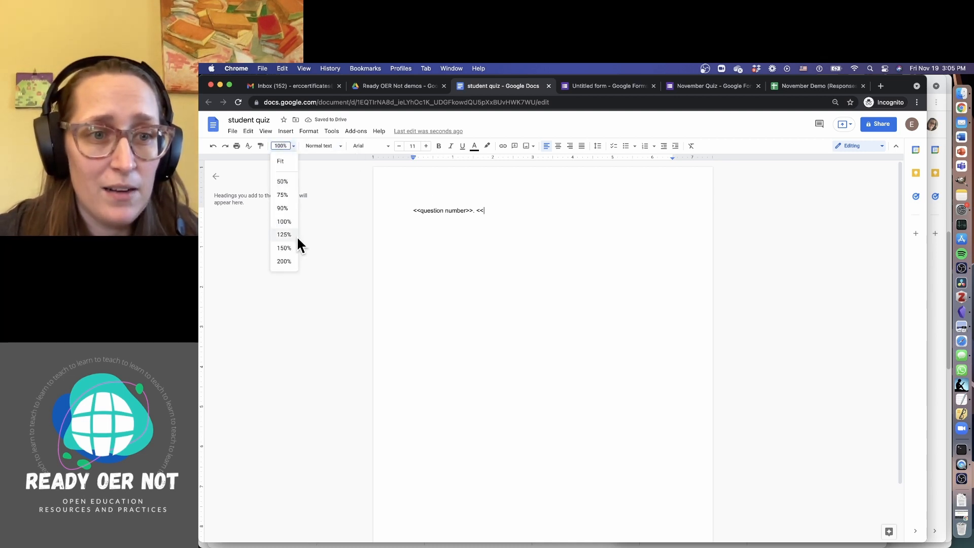
click(294, 261)
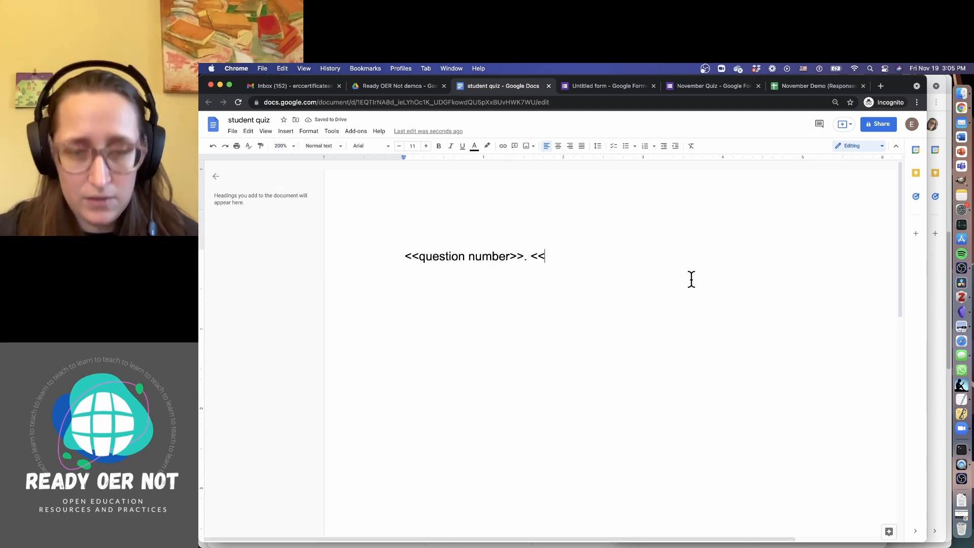
text(question text)
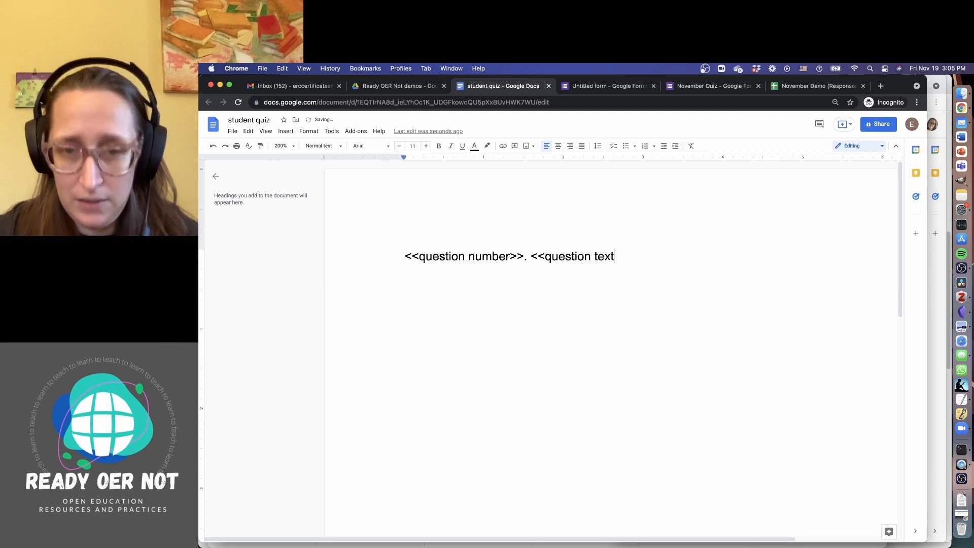
text(>>)
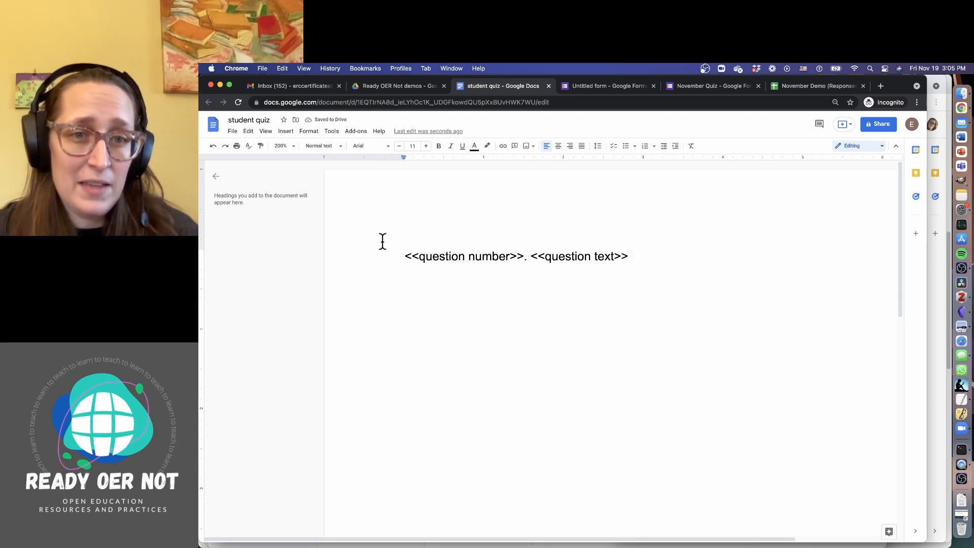
Add a '____' answer blank before the question number and start an 'a.' line below
click(394, 253)
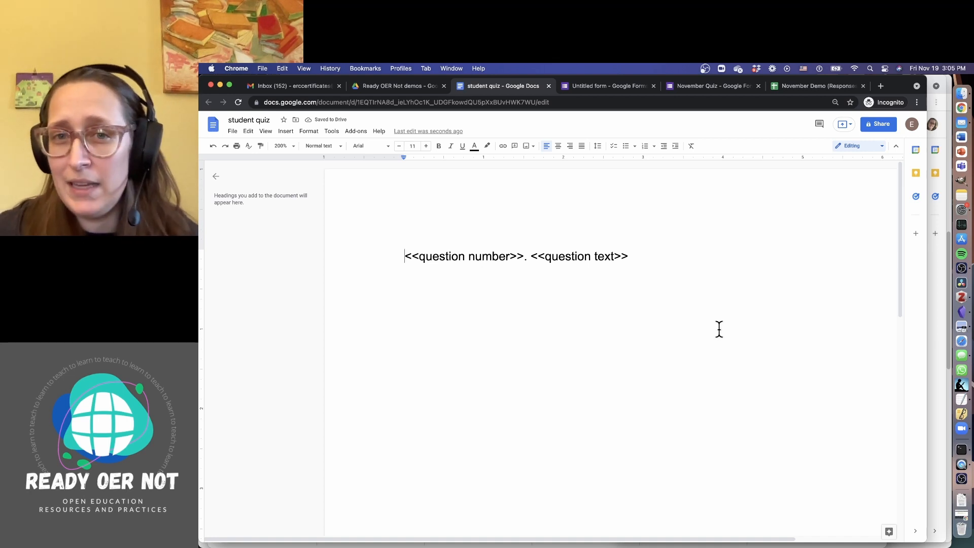
text(_____)
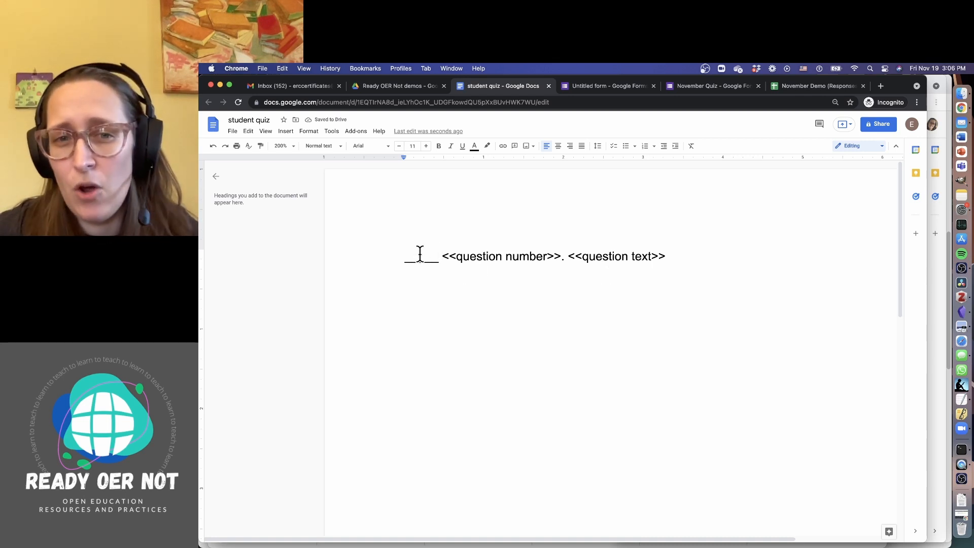
click(699, 258)
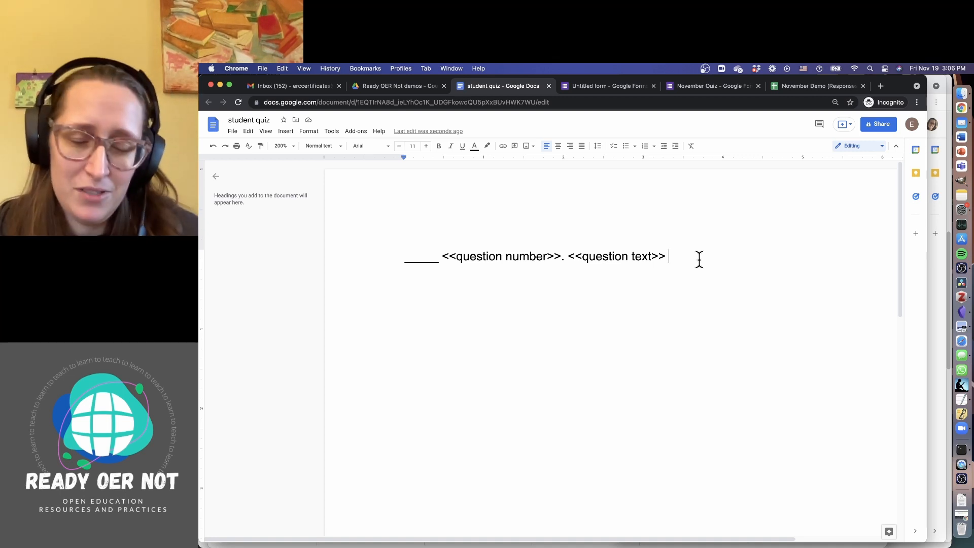
key(Return)
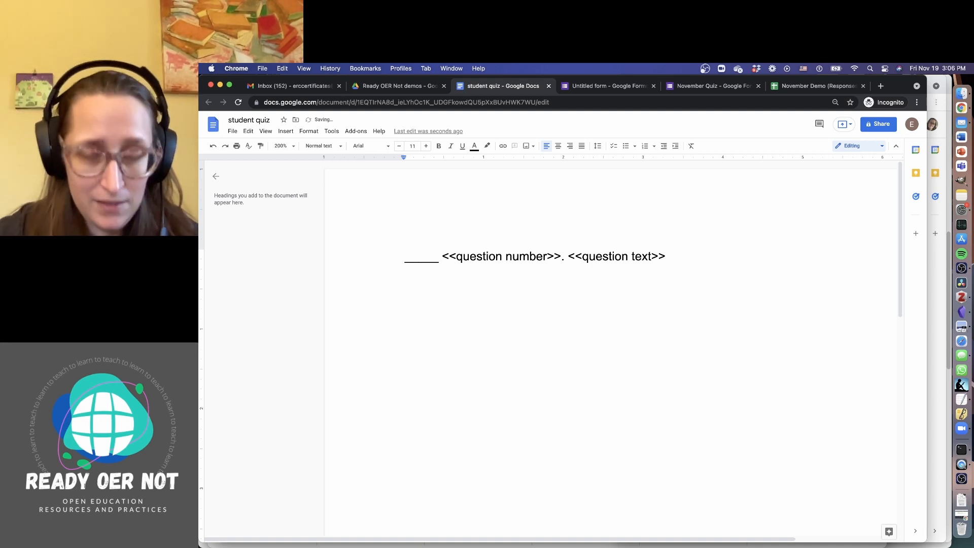
text(a.)
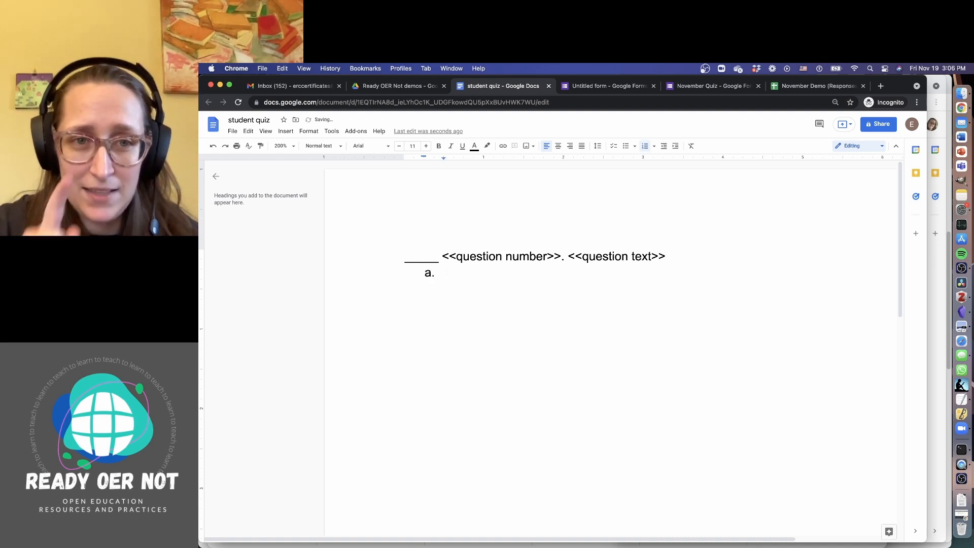
Make the 'a.' option a plain, tab-indented line instead of an automatic list
key(super+z)
key(BackSpace)
key(BackSpace)
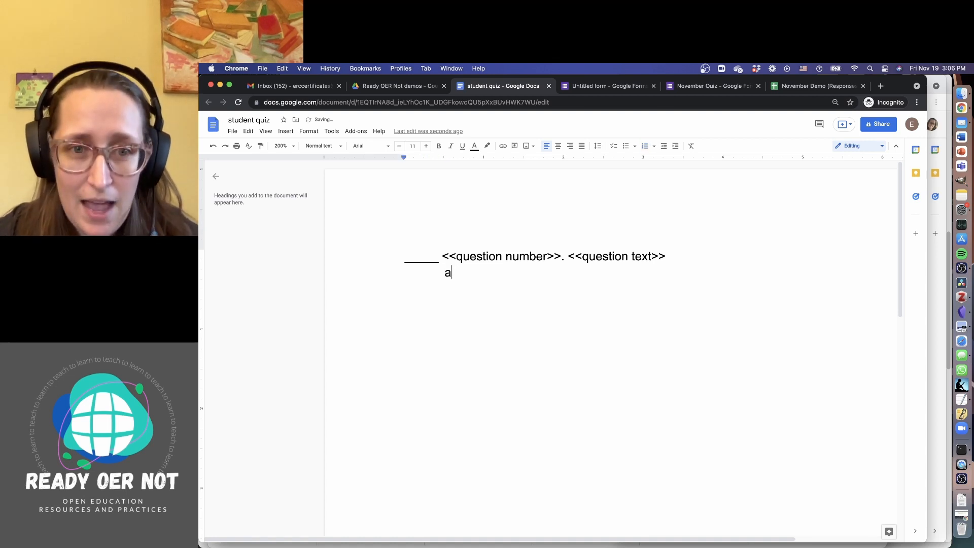
key(BackSpace)
key(BackSpace)
key(BackSpace)
key(Return)
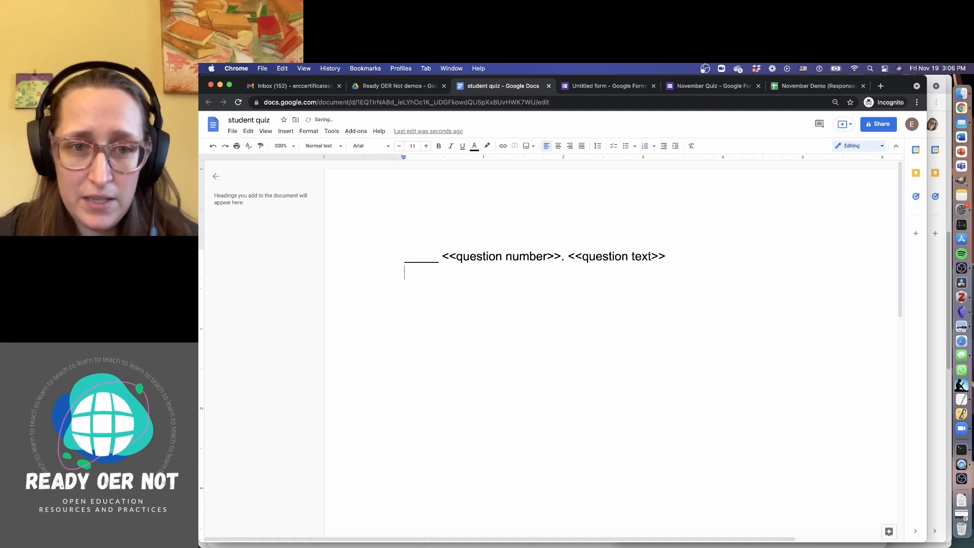
text(a.)
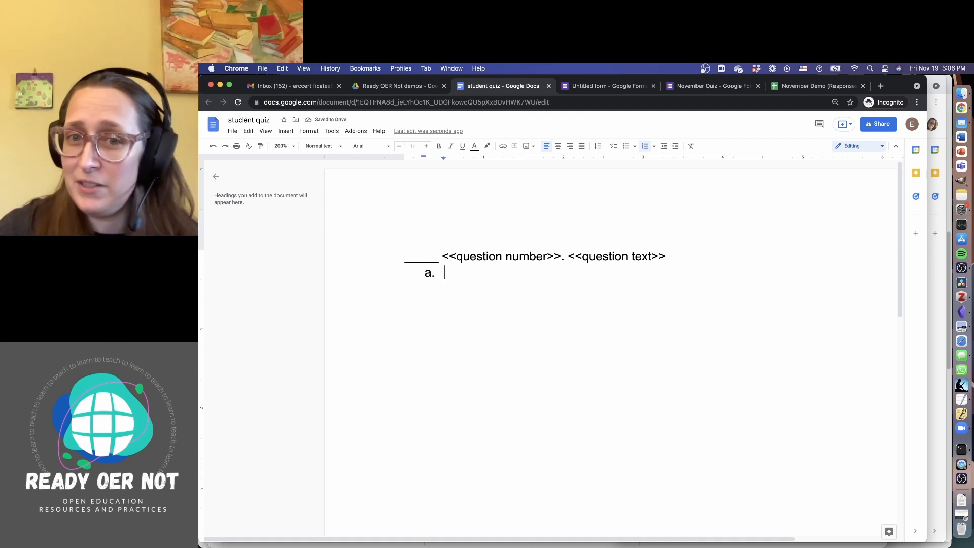
click(645, 147)
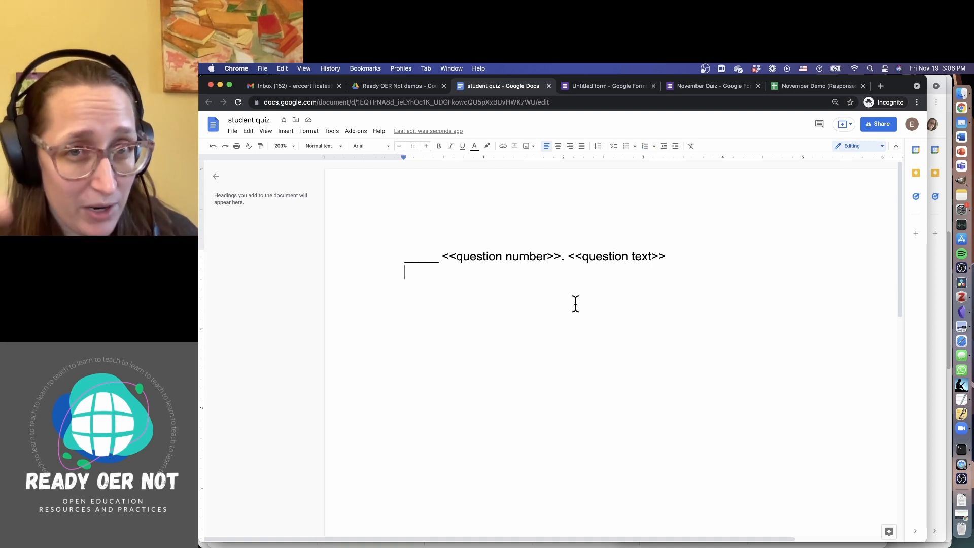
key(Return)
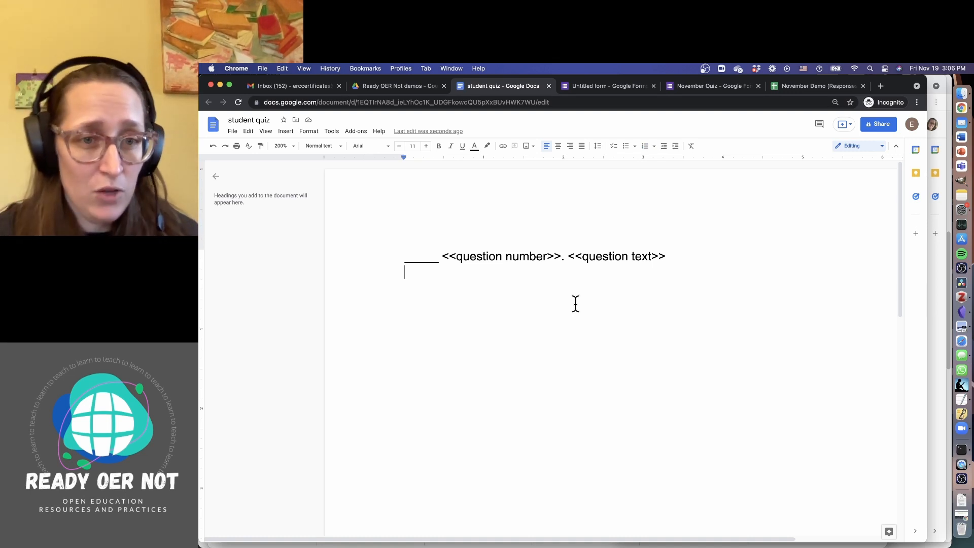
key(Tab)
text(a.)
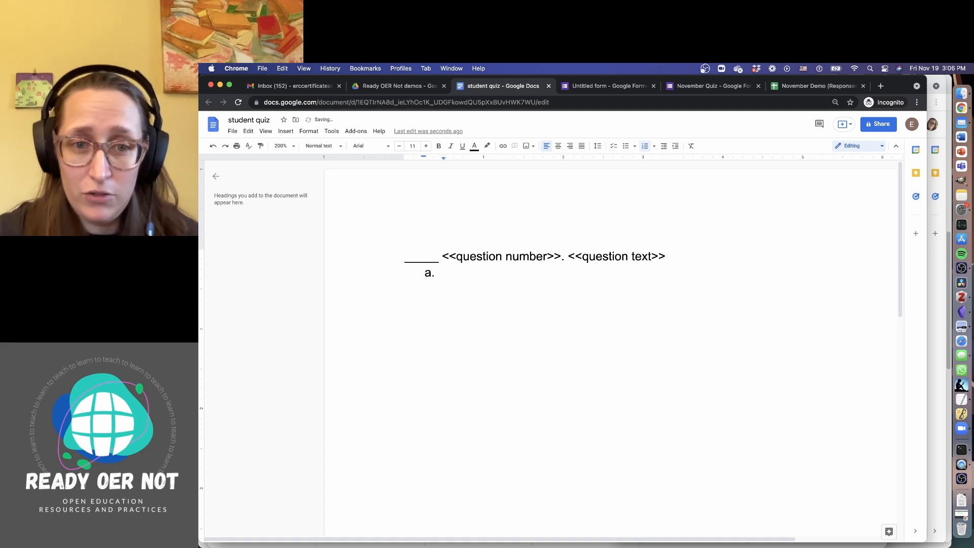
key(super+z)
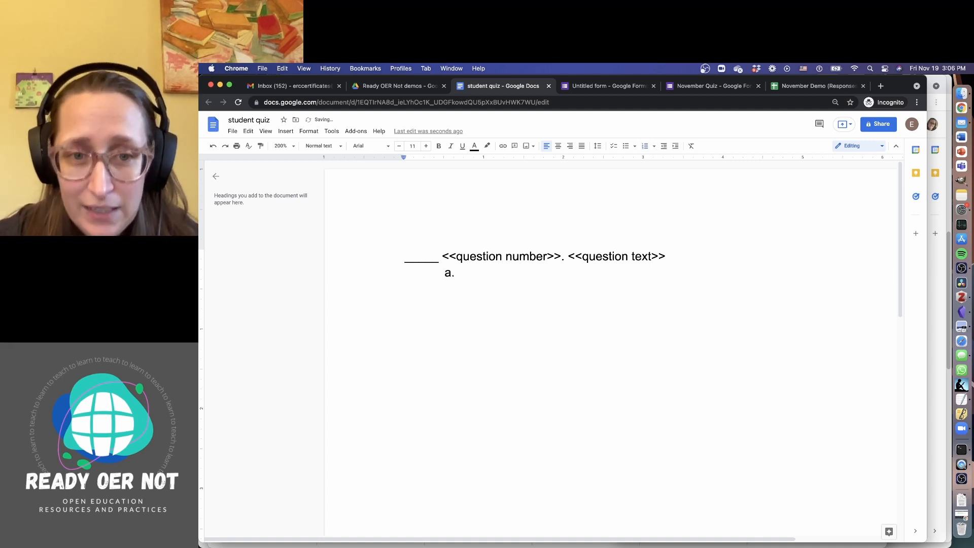
Add indented option lines 'b.', 'c.' and 'd.', keeping the letters lowercase
key(Return)
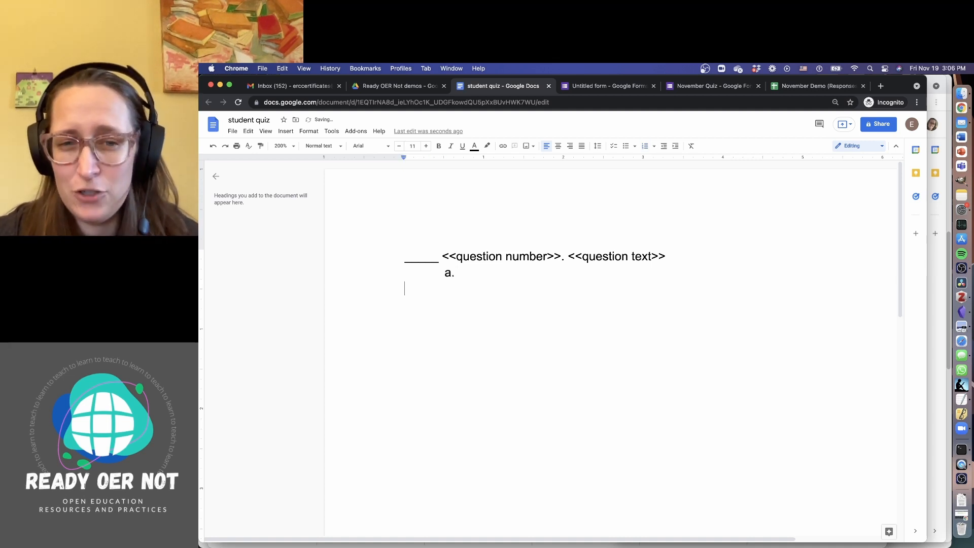
text(b.)
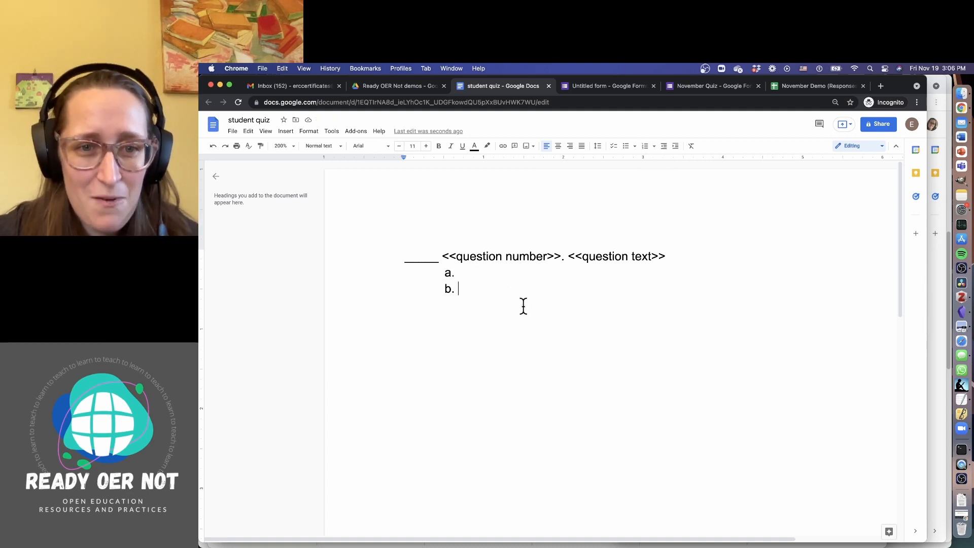
key(Return)
text(c)
key(BackSpace)
key(Tab)
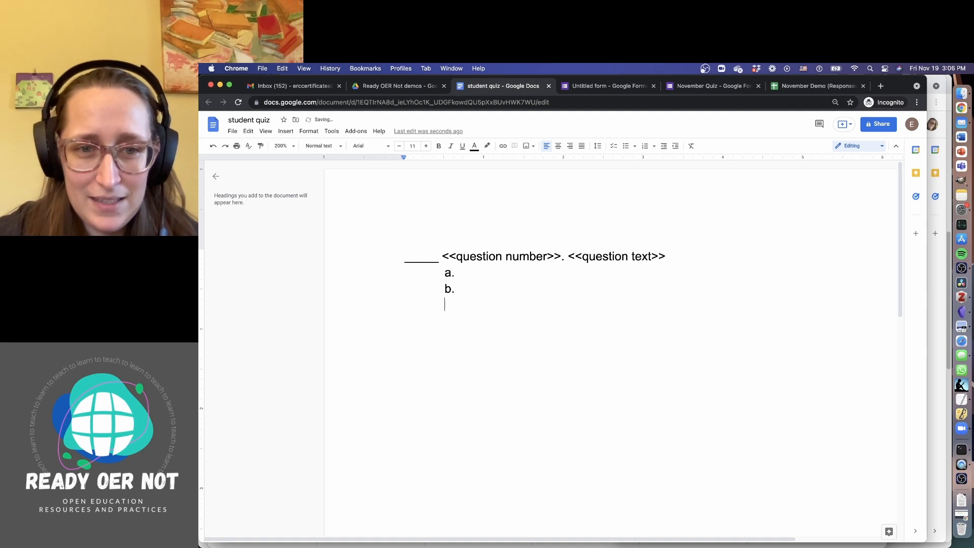
text(c.)
key(super+z)
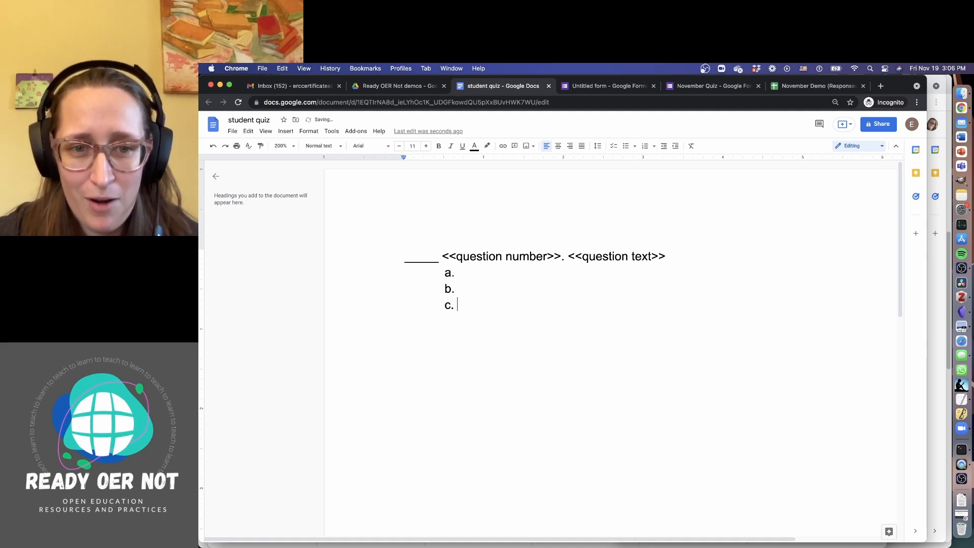
key(Return)
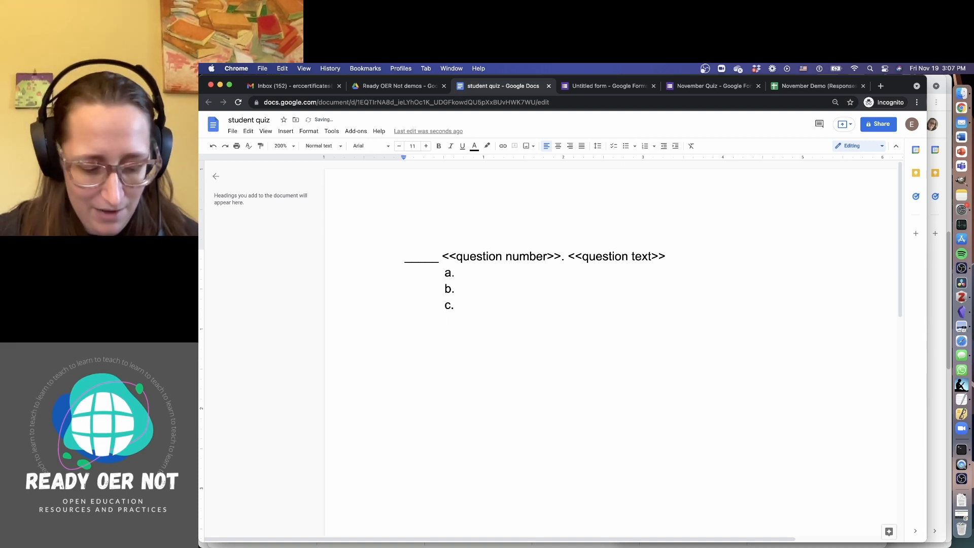
text(d.)
key(super+z)
key(Return)
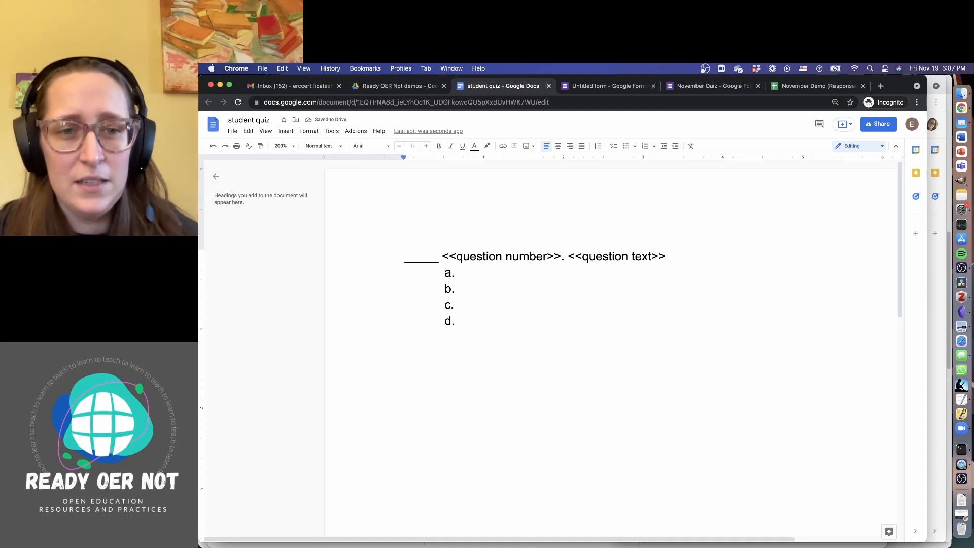
key(Return)
key(Return)
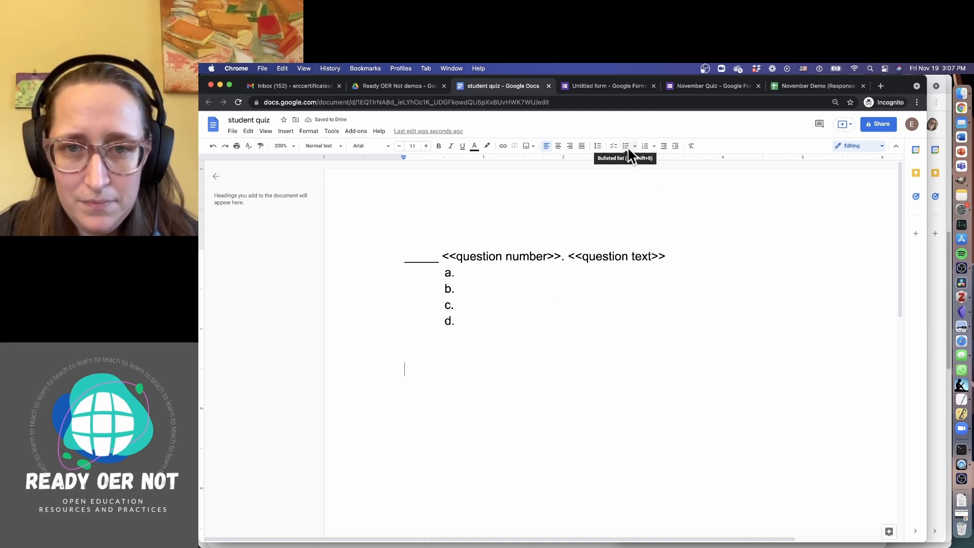
Try a lettered test list with sample answers '>>>' and '???', then delete it
key(super+shift+7)
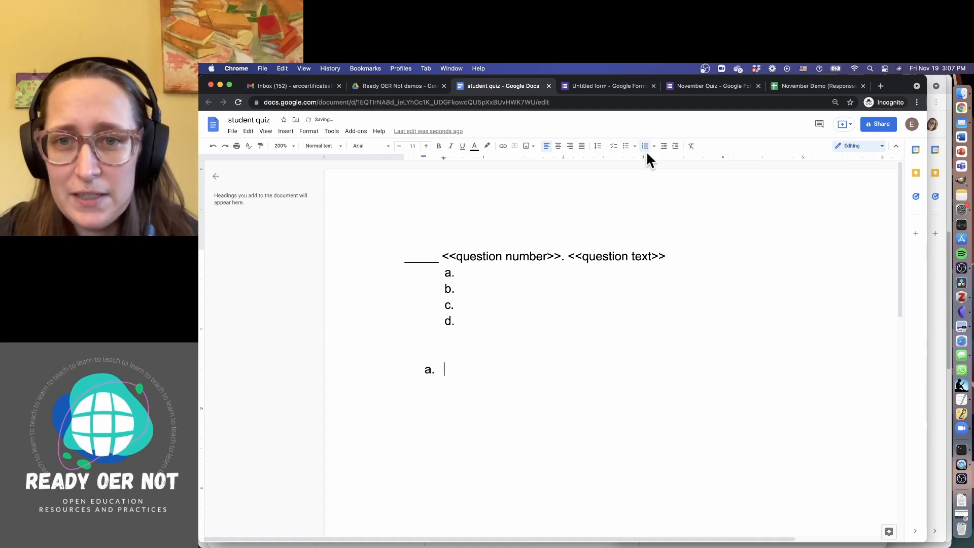
key(super+shift+7)
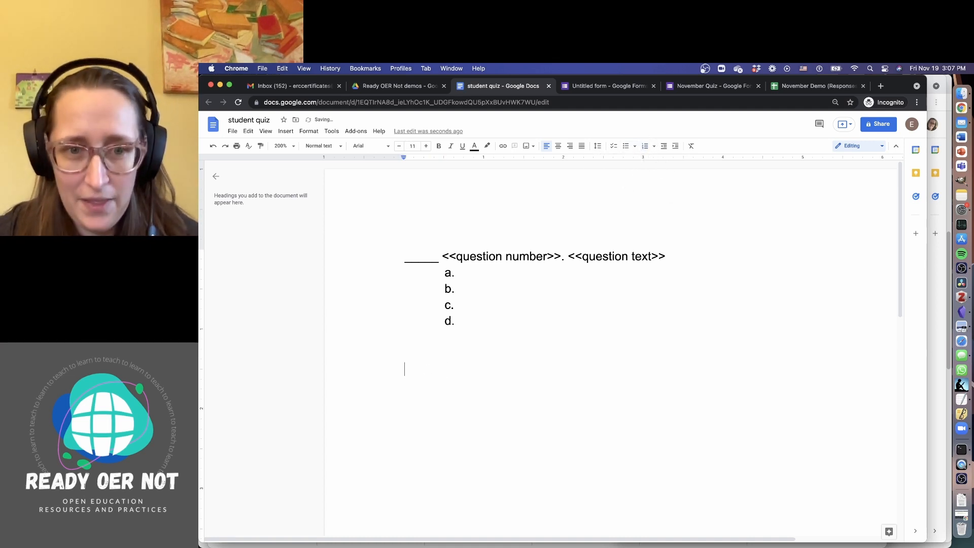
key(super+shift+7)
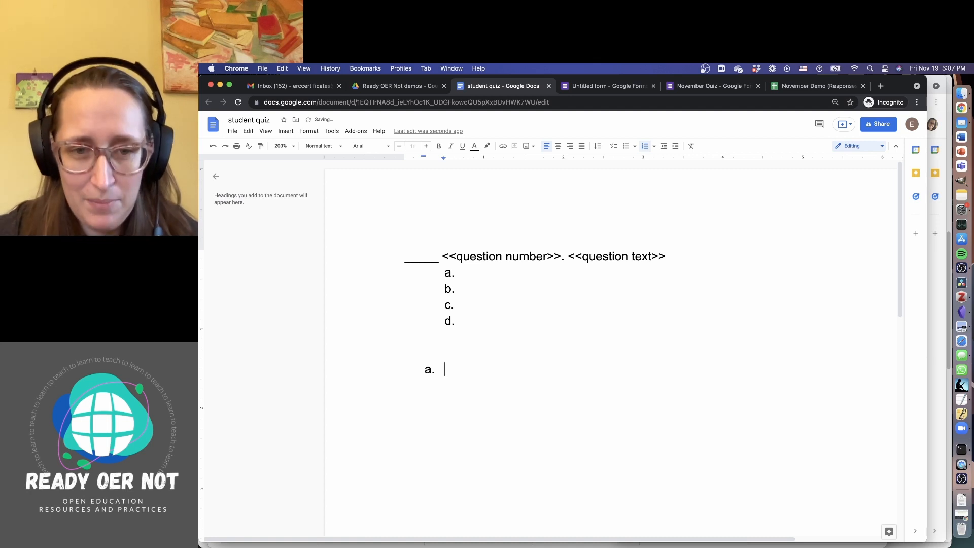
text(>>>)
key(Return)
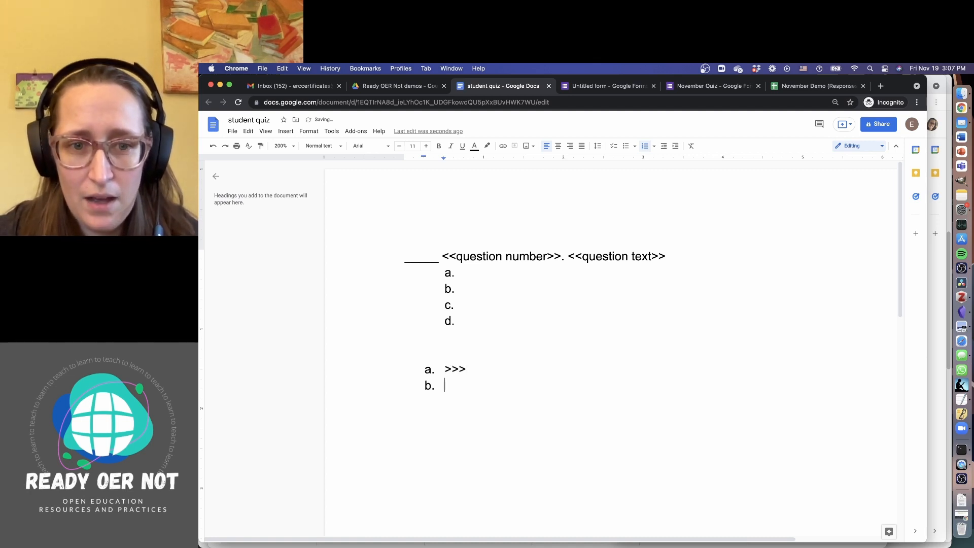
text(???)
key(Return)
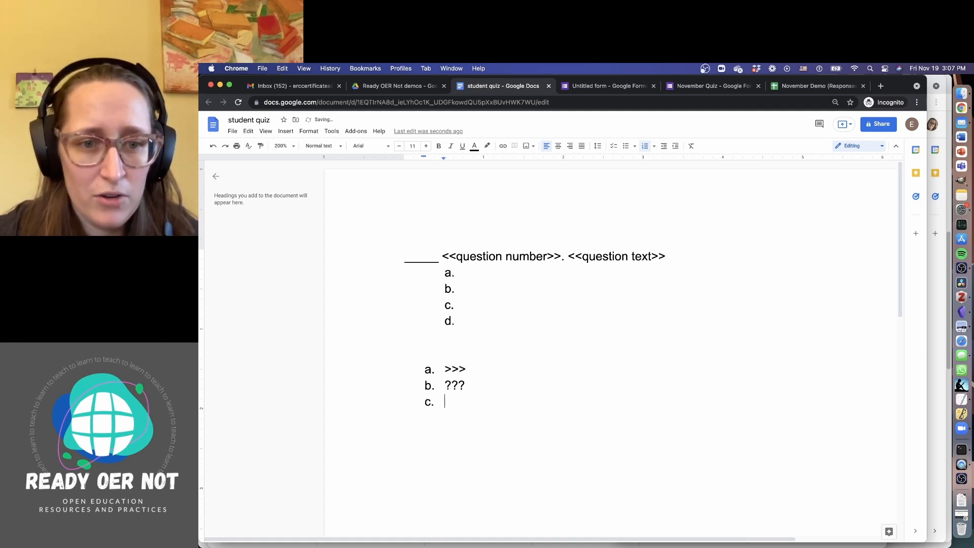
text(???)
key(Return)
text(???)
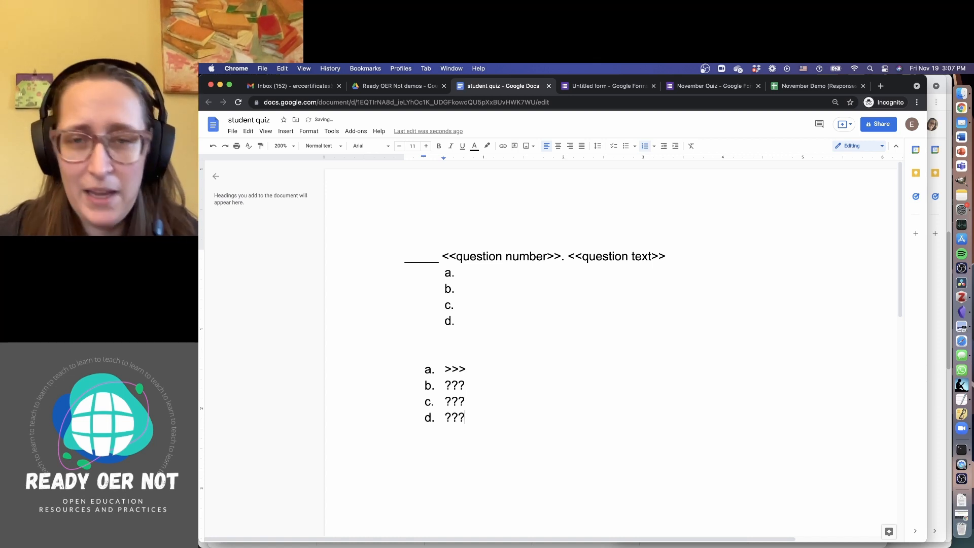
drag(482, 419, 386, 366)
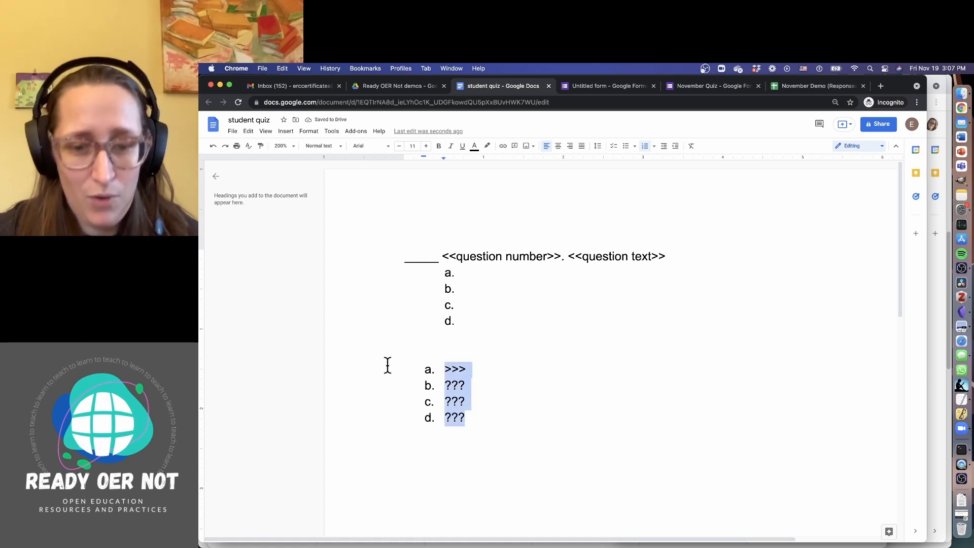
key(BackSpace)
key(BackSpace)
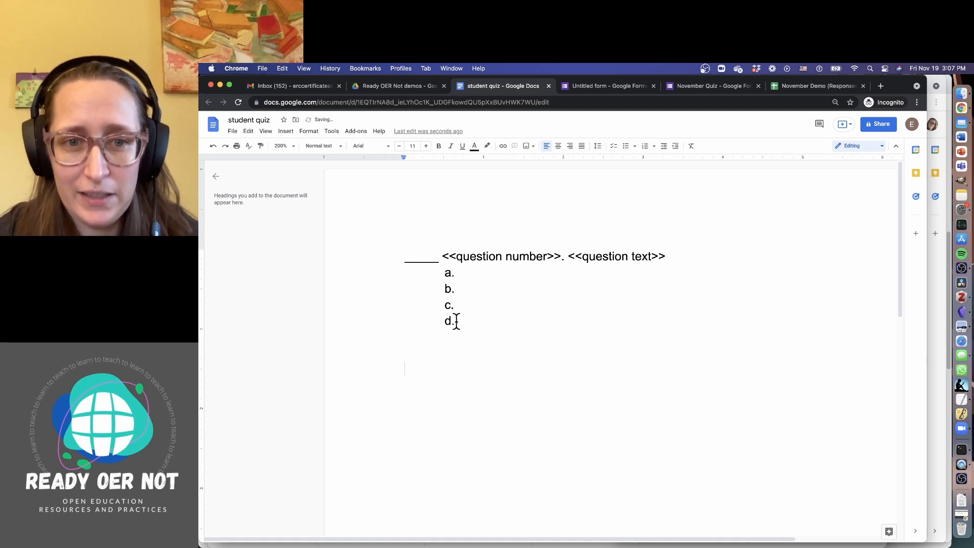
click(476, 278)
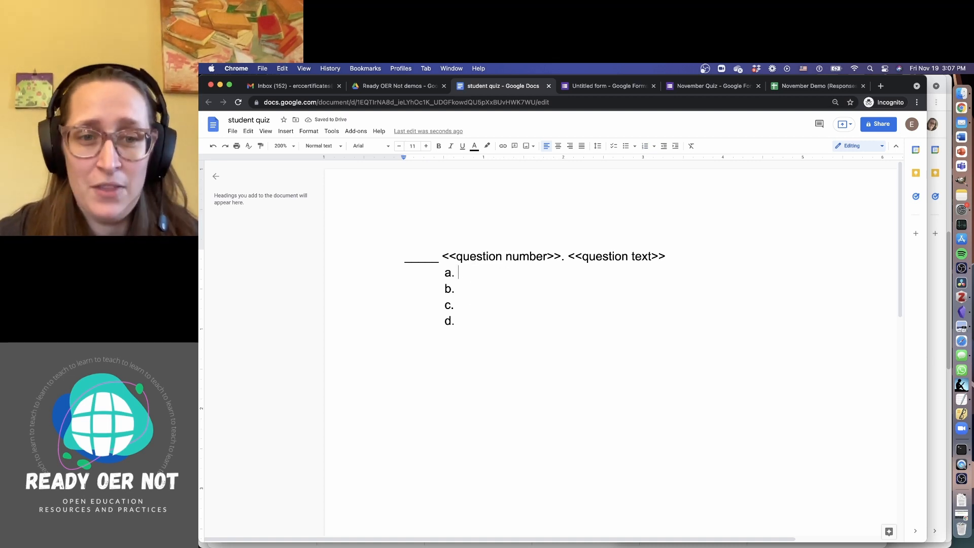
Fill options a–d with the merge tags <<A>>, <<B>>, <<C>> and <<D>>
text(<<A>> b. )
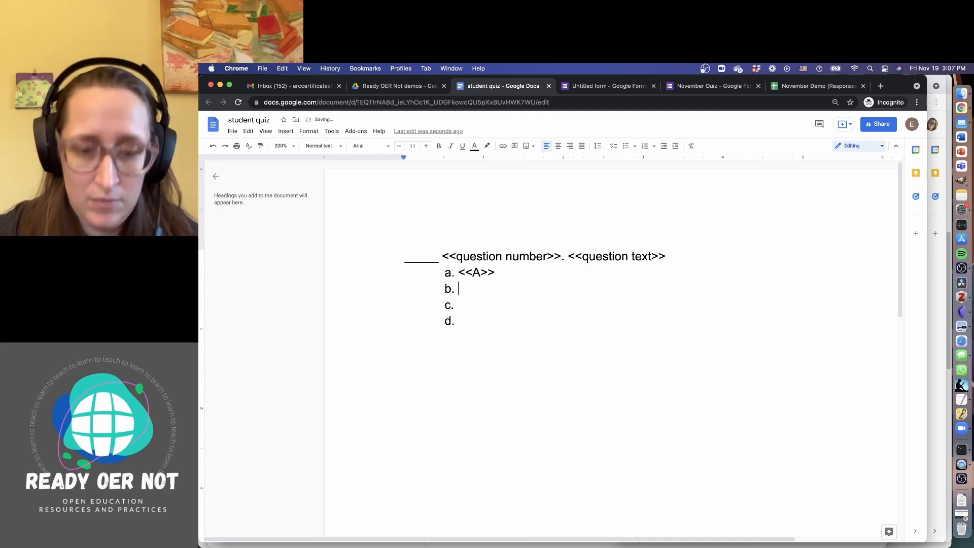
text(<<B>> c. )
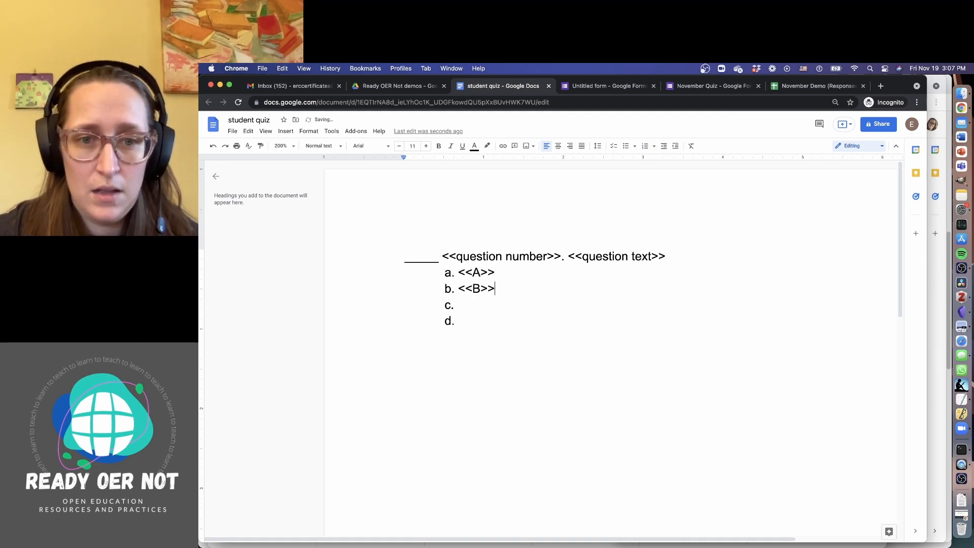
text(<<C)
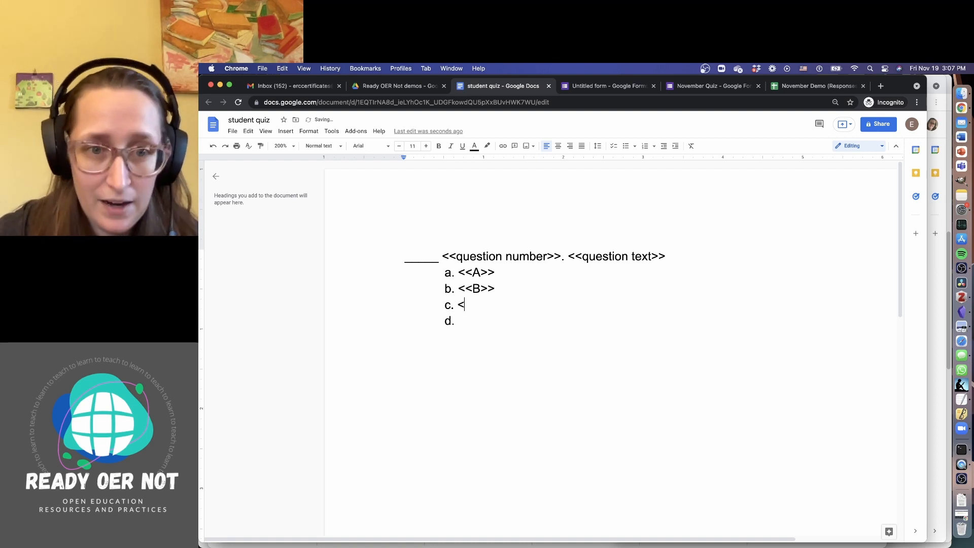
text(>>)
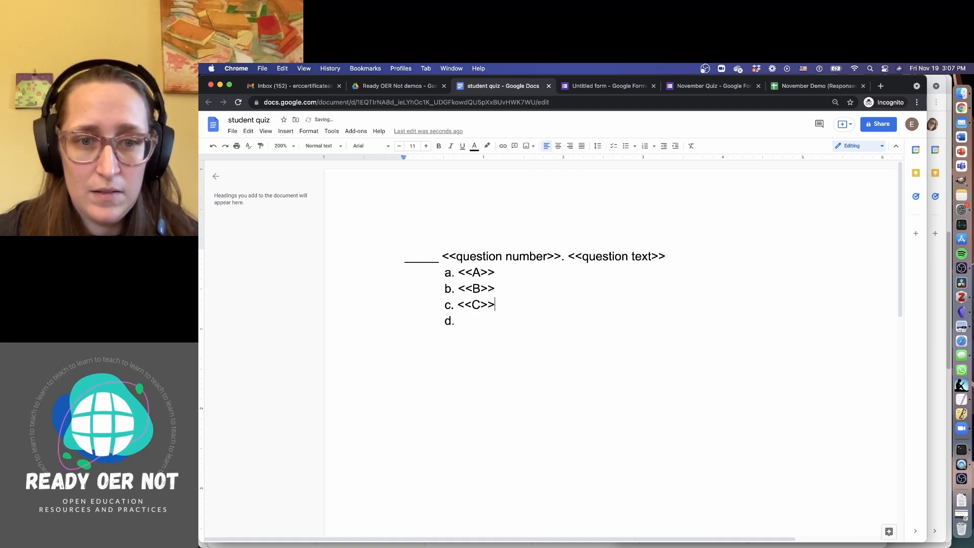
key(Down)
text(<<D)
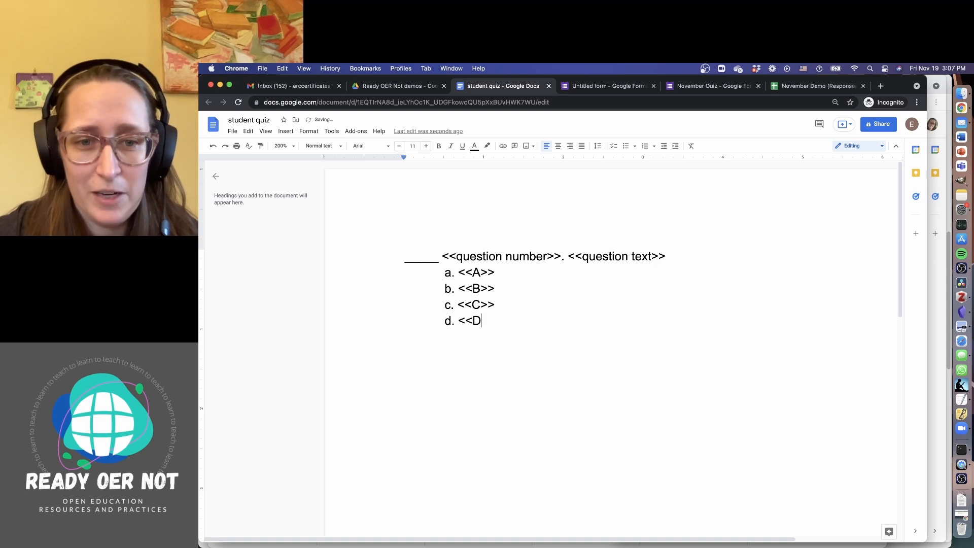
text(>>)
key(Return)
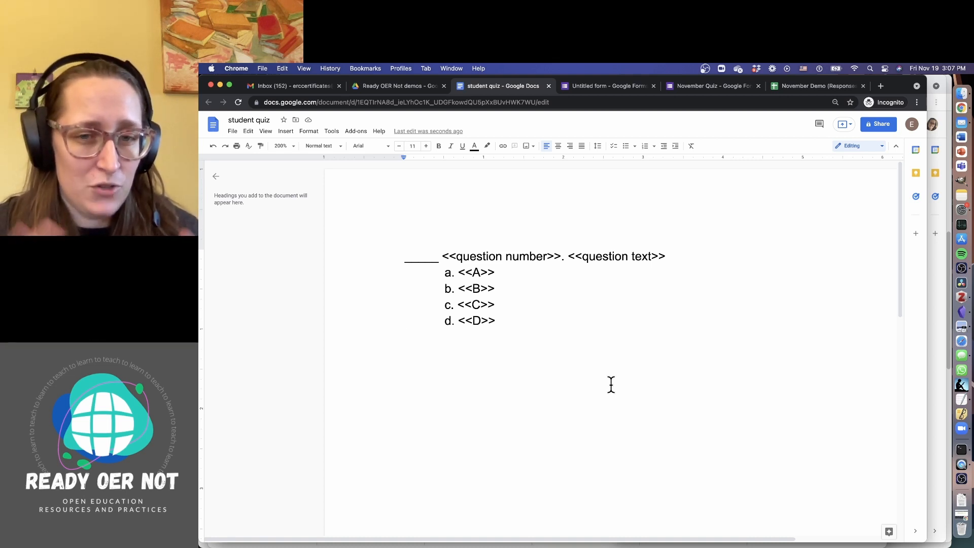
Type a right-aligned 'Name:____' line in the page header, zooming to 150%
double_click(654, 189)
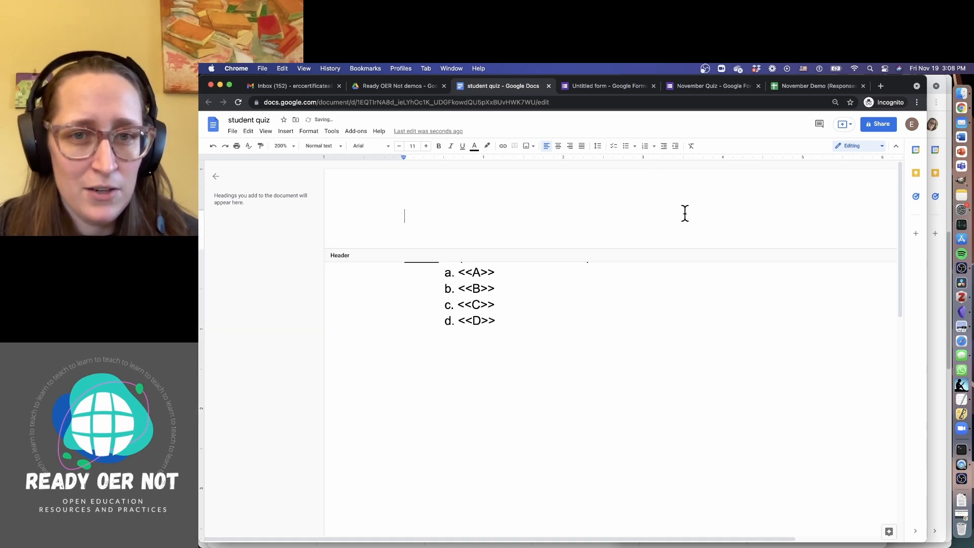
click(568, 146)
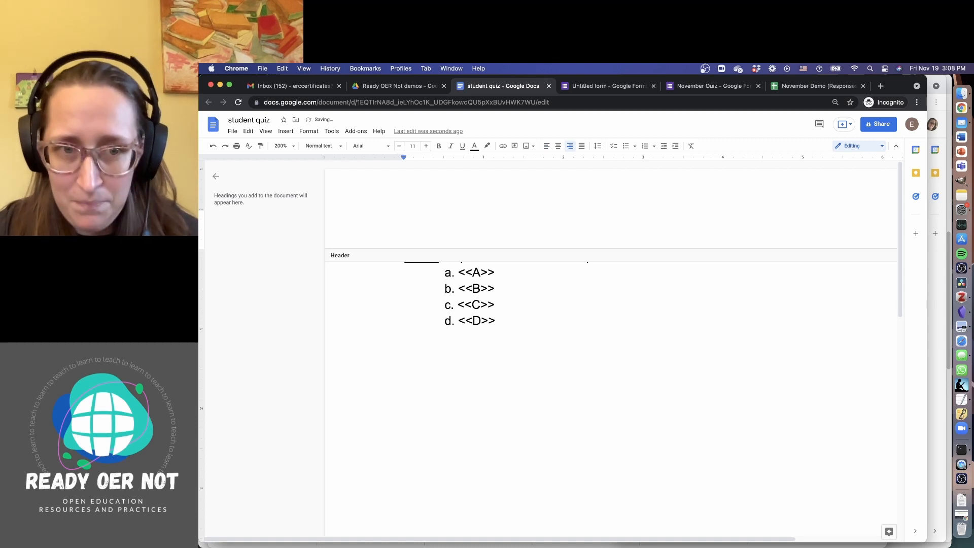
text(N)
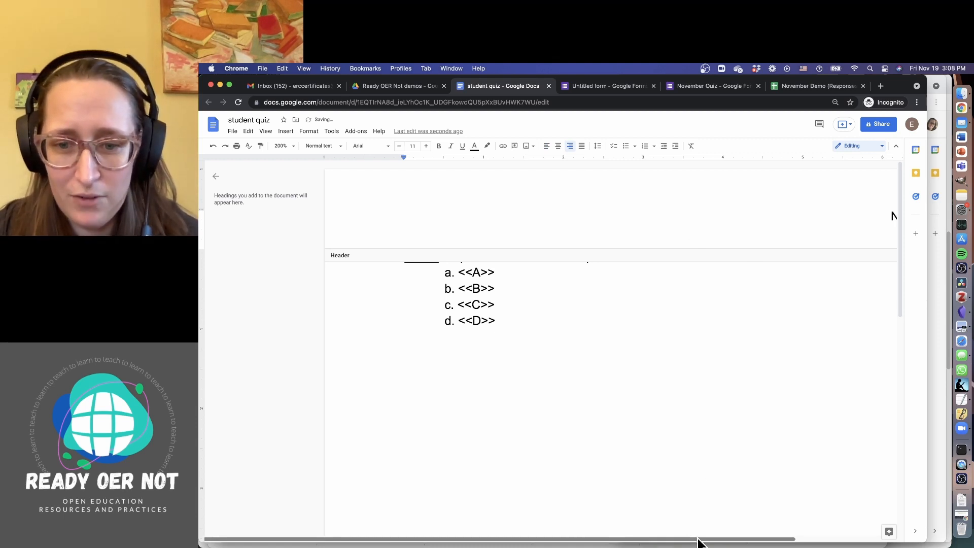
drag(697, 542, 690, 541)
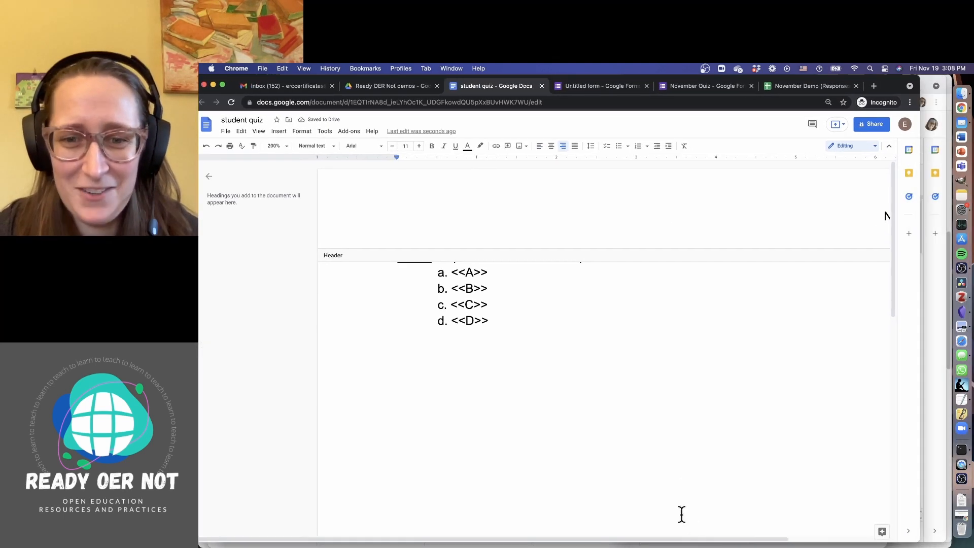
click(276, 146)
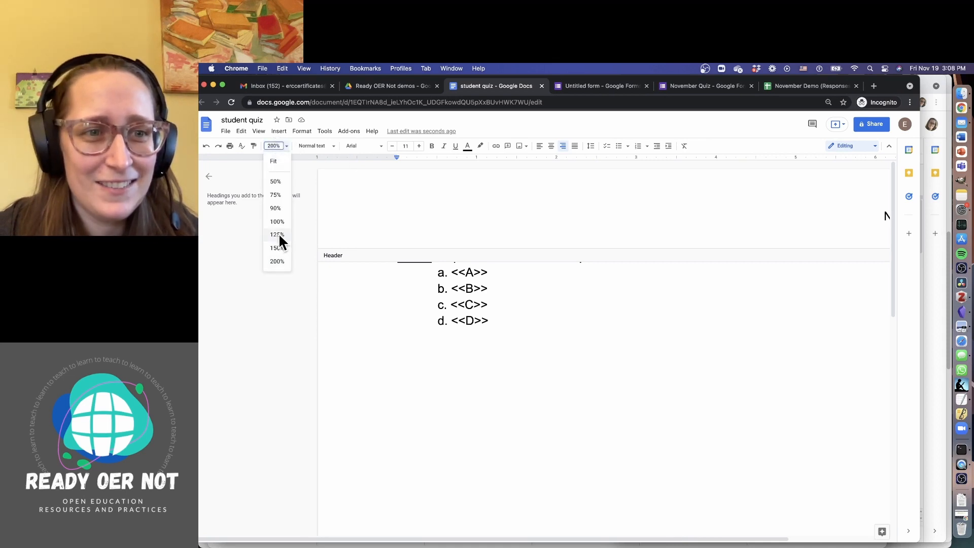
click(278, 251)
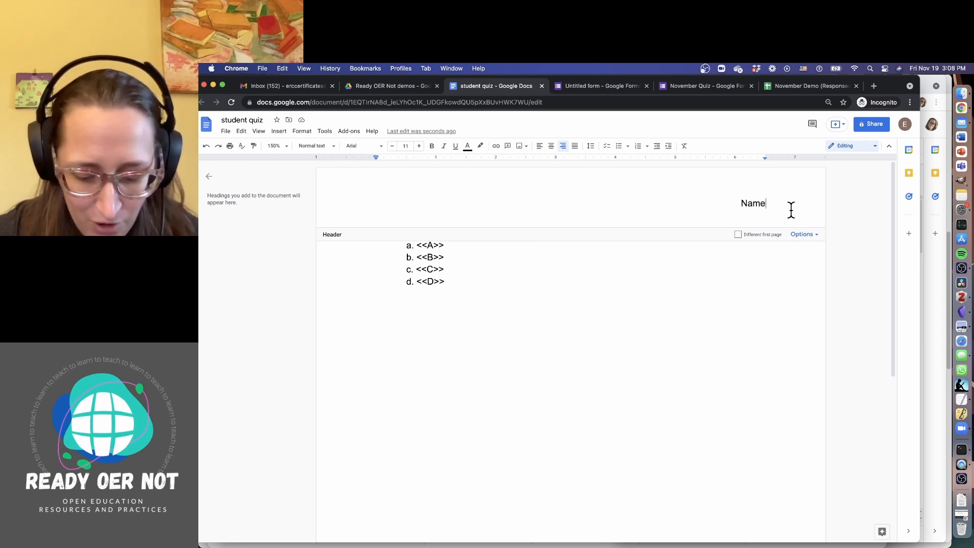
text(:_)
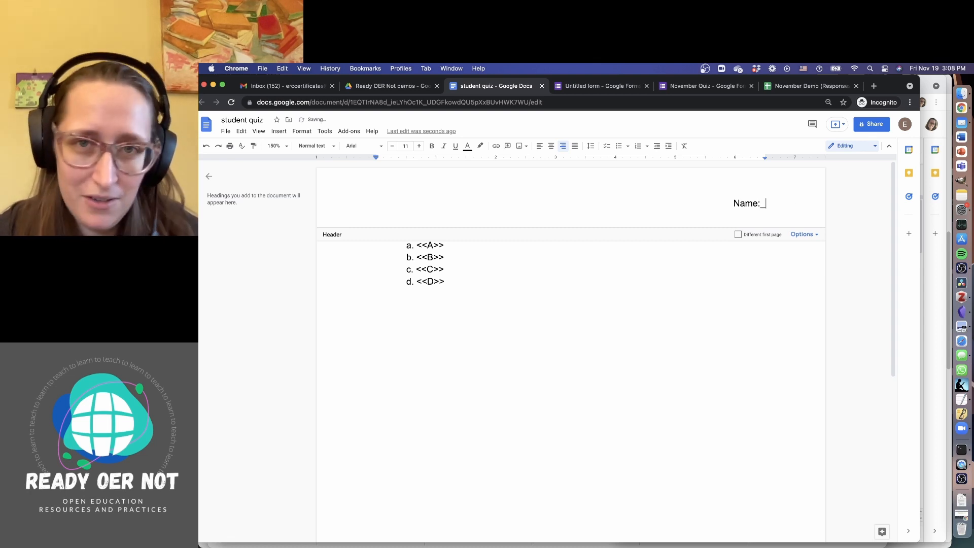
text(______________________________________)
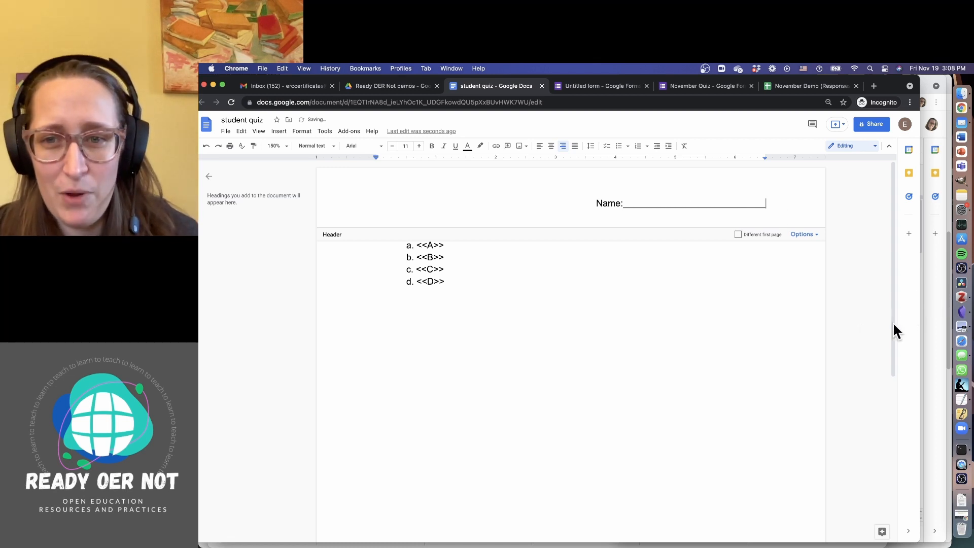
Turn on Different first page and paste the Name: line into the first-page header
key(super+a)
key(super+c)
key(super+space)
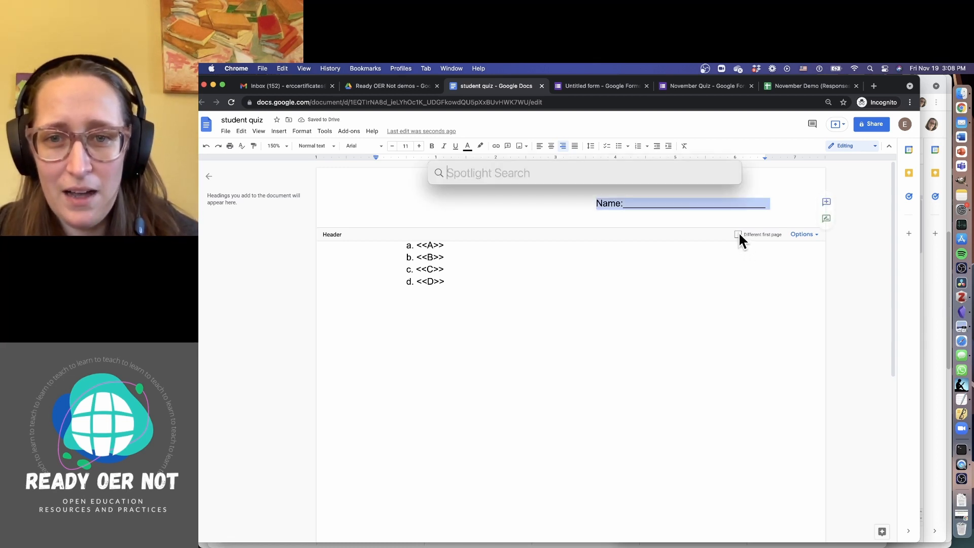
key(Escape)
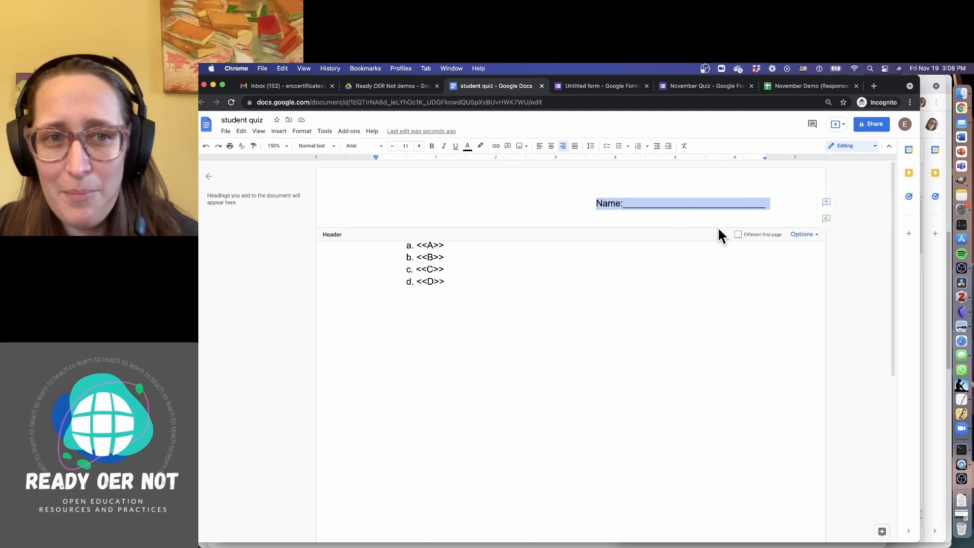
click(737, 234)
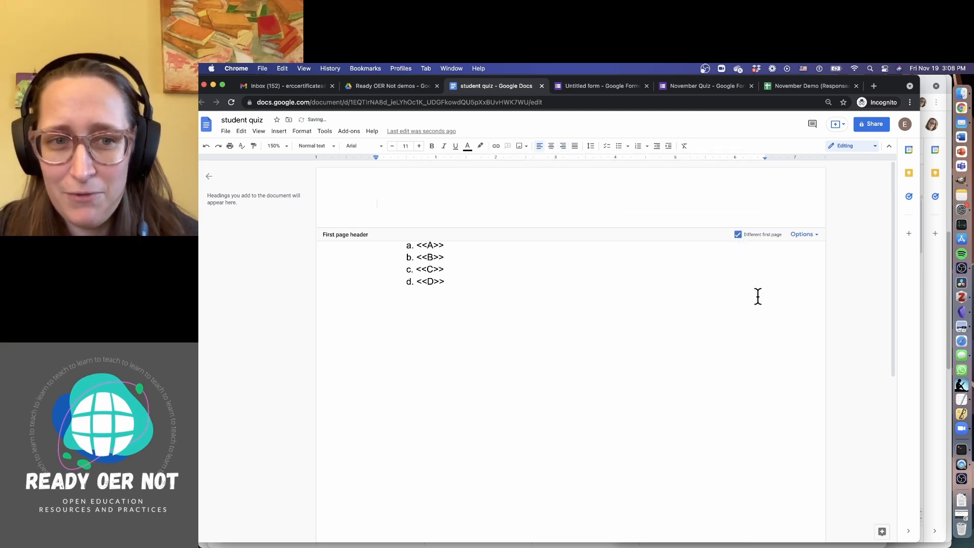
scroll(758, 296, down, 6)
scroll(757, 297, up, 6)
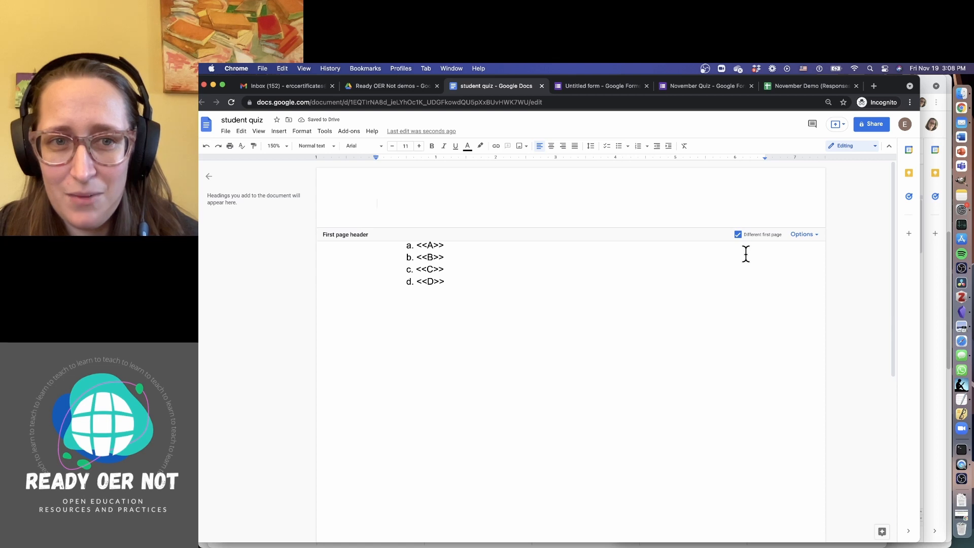
key(super+v)
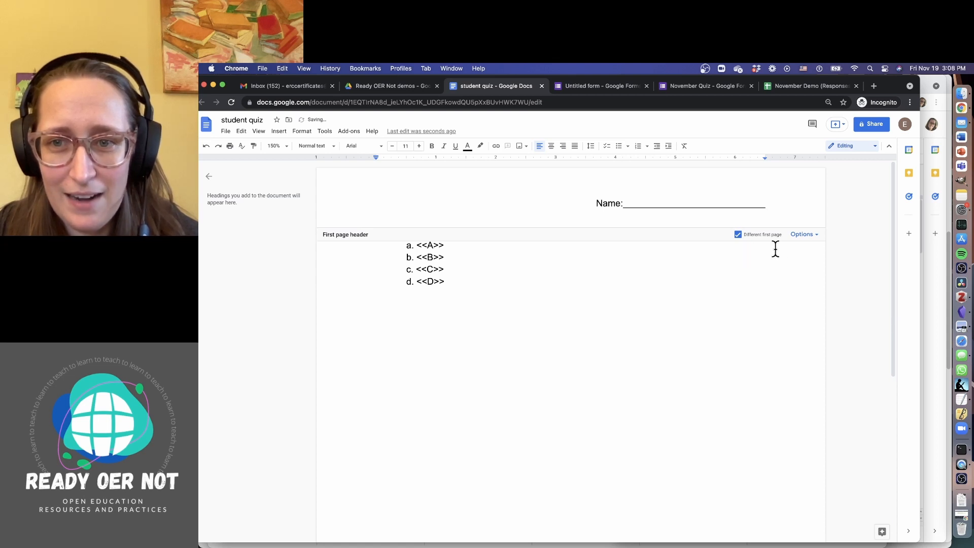
scroll(783, 413, down, 5)
scroll(668, 360, up, 2)
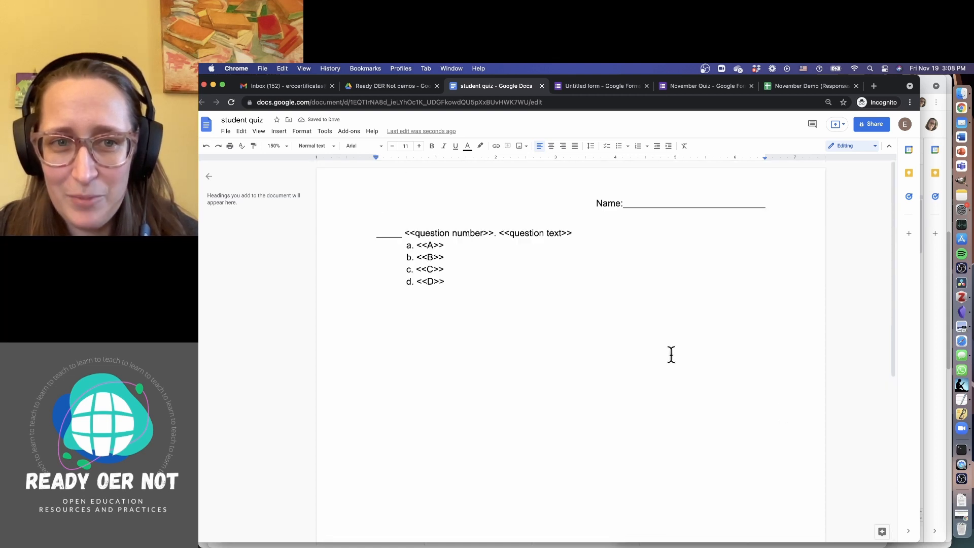
Add a temporary page break, delete the Name: line from the page-2 header, then remove the empty page
key(super+Return)
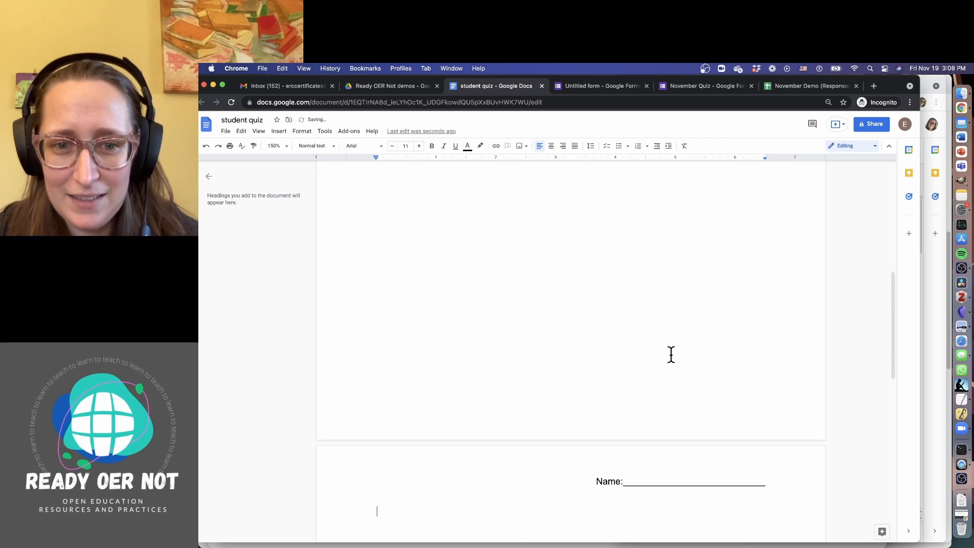
triple_click(607, 482)
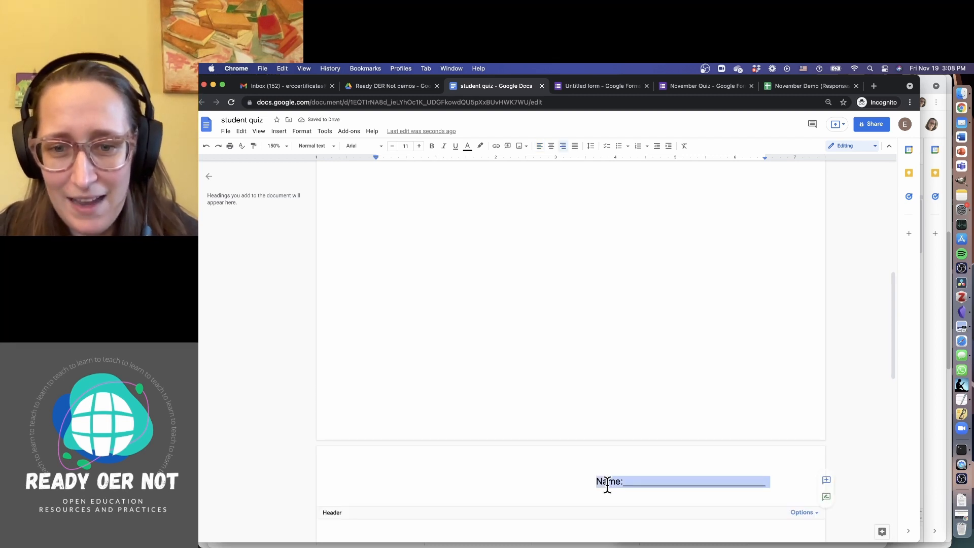
key(BackSpace)
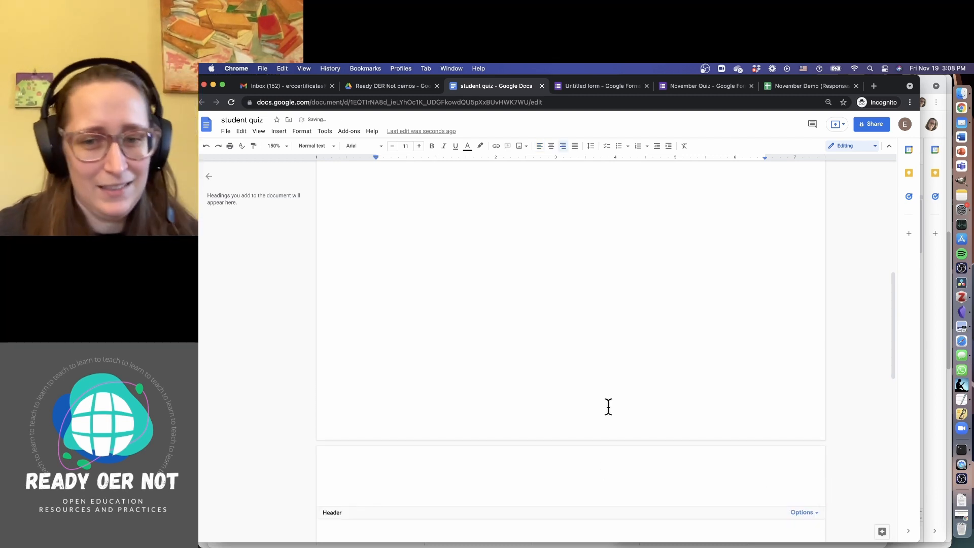
scroll(604, 499, down, 5)
click(604, 496)
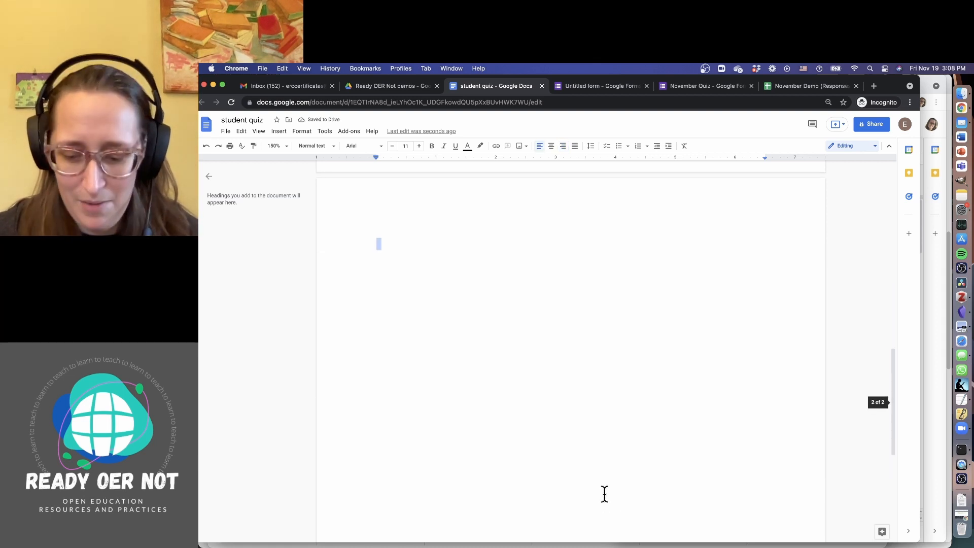
key(BackSpace)
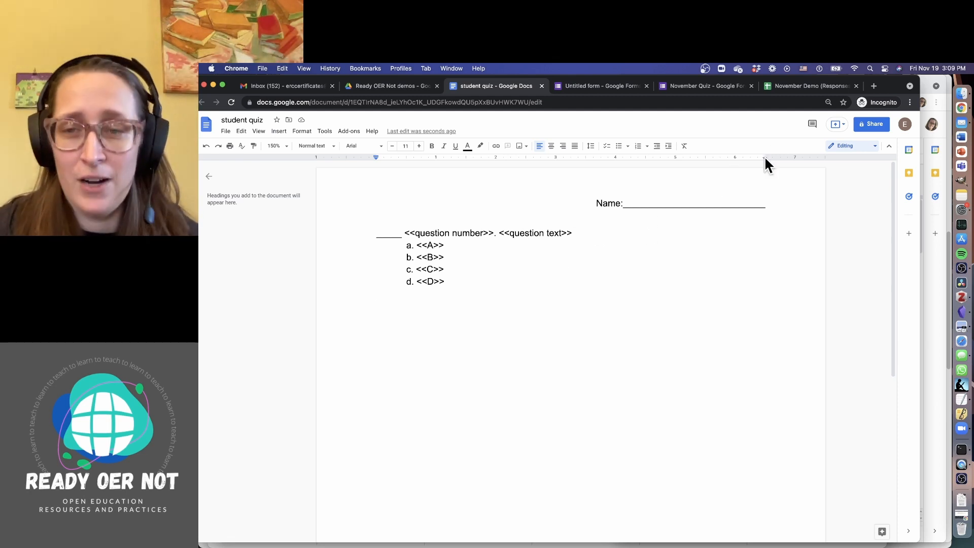
click(781, 91)
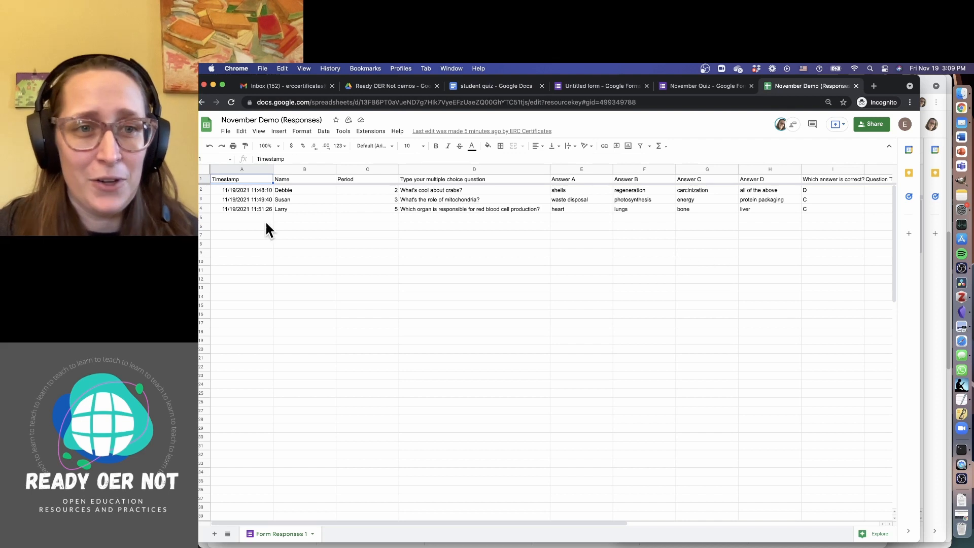
Launch AutoCrat again from Extensions and start a new merge job
click(377, 132)
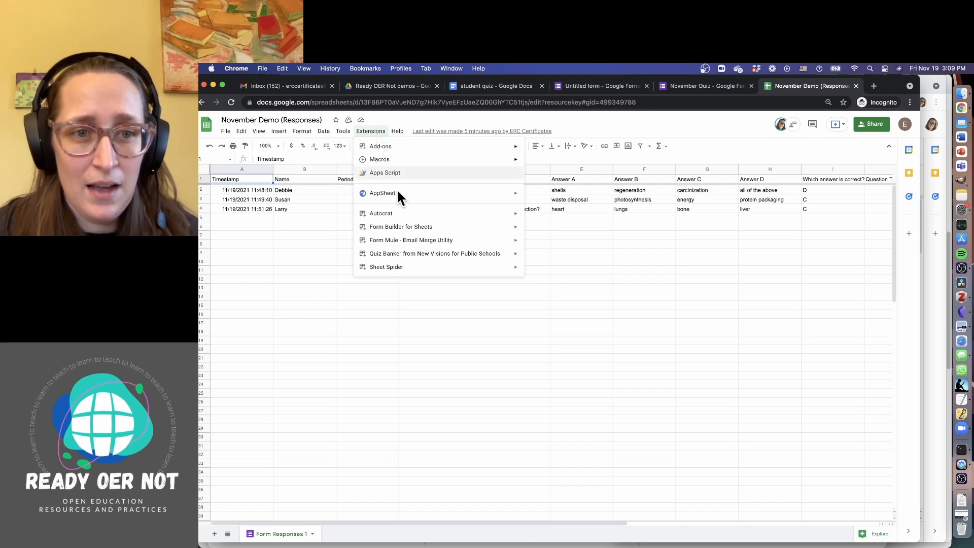
mouse_move(410, 213)
click(548, 217)
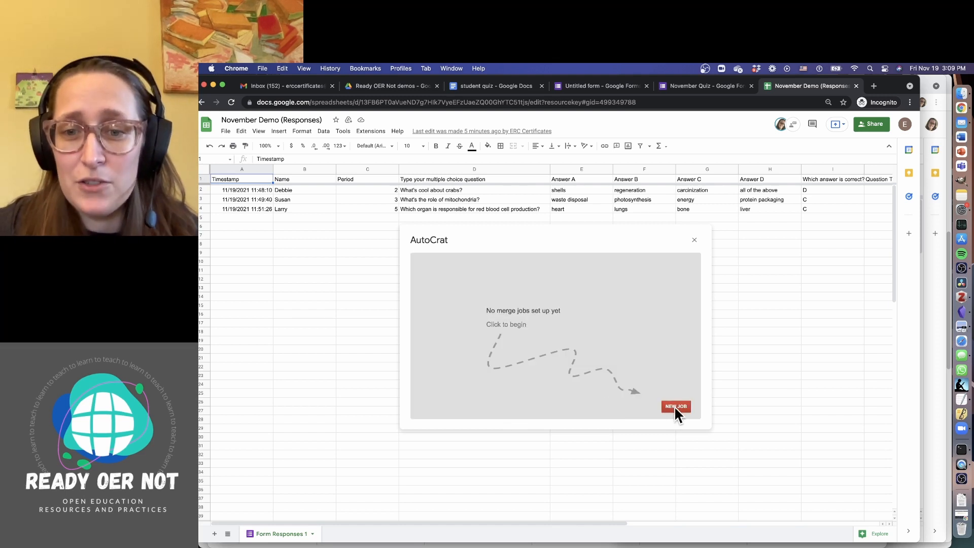
click(675, 406)
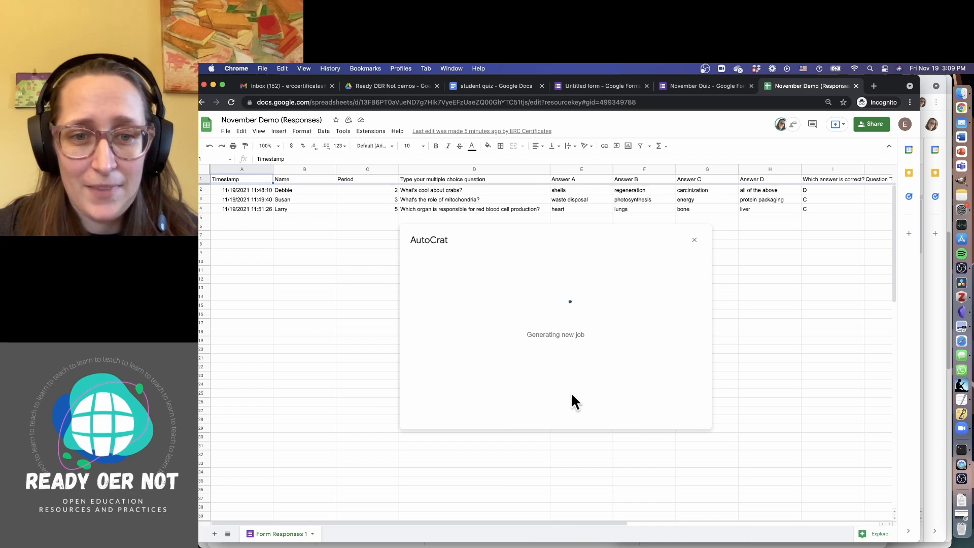
Name the job 'student quiz' and choose to pick the template From drive
click(514, 294)
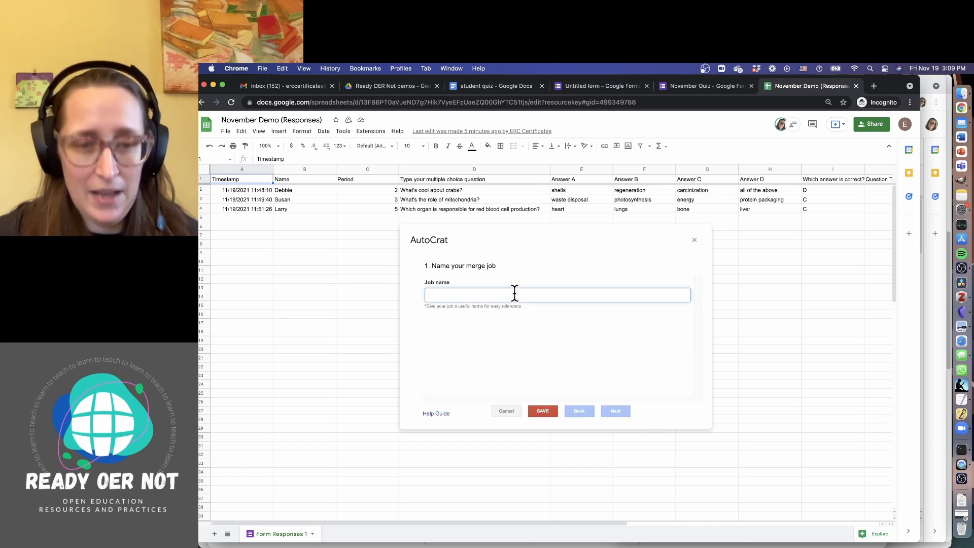
text(stuer)
key(BackSpace)
key(BackSpace)
text(d)
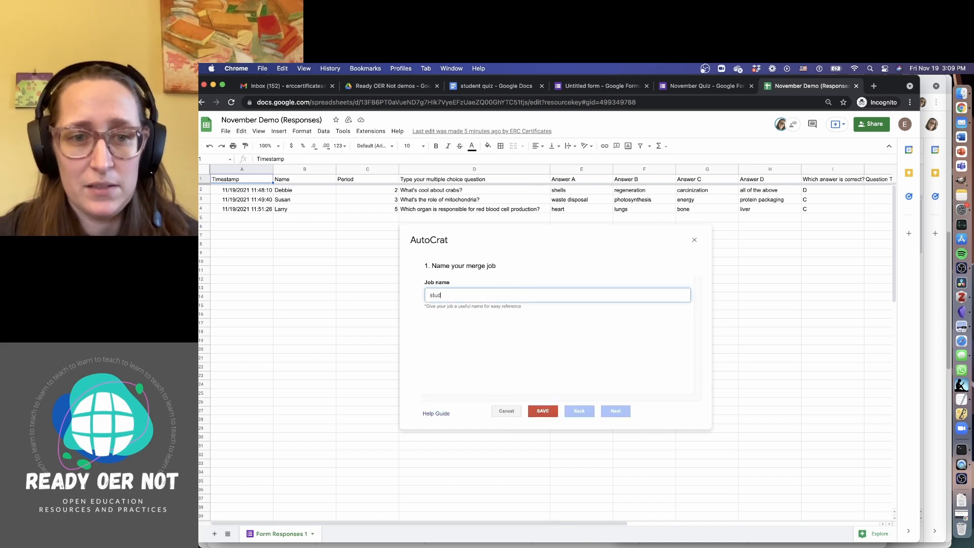
text(ent quiz)
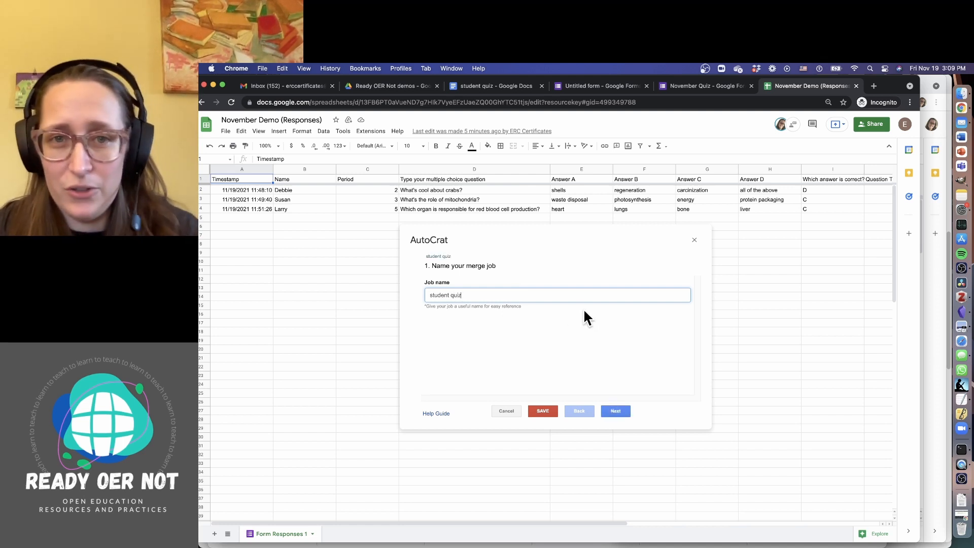
click(621, 411)
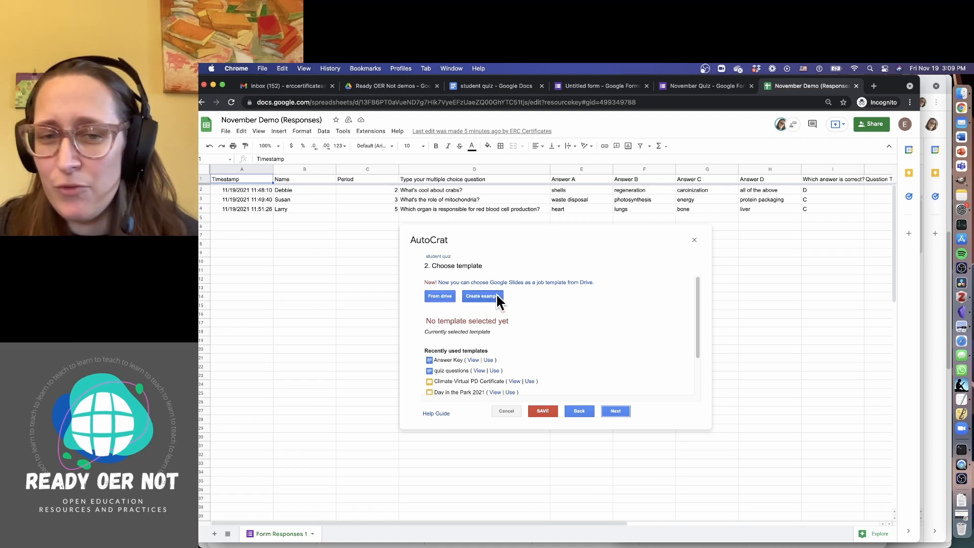
click(449, 296)
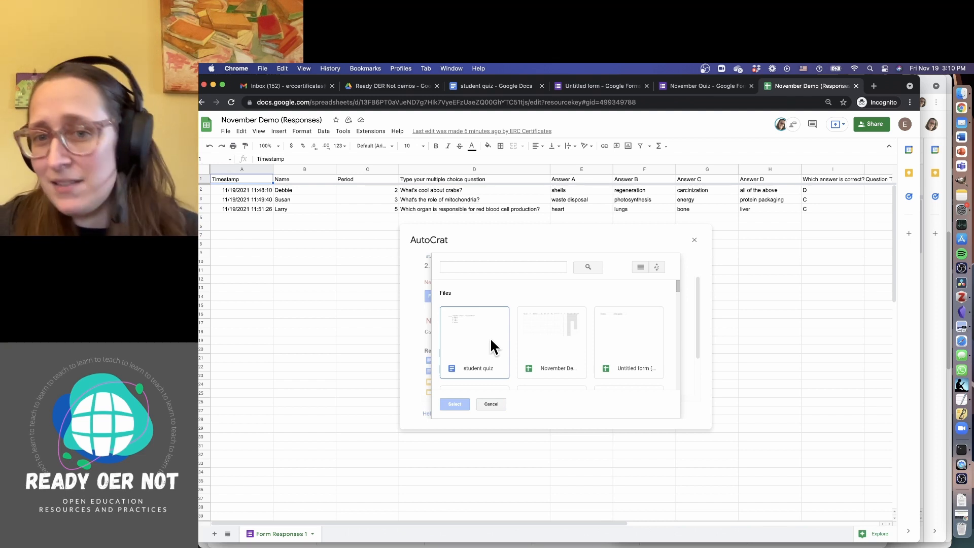
Select the student quiz Doc as AutoCrat's template and advance to the tag-mapping step
click(489, 337)
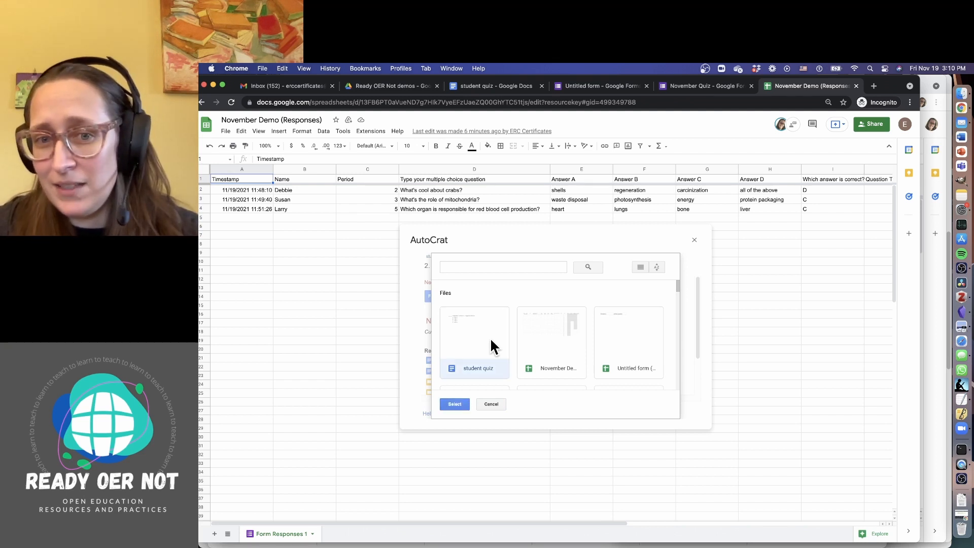
click(457, 404)
click(616, 415)
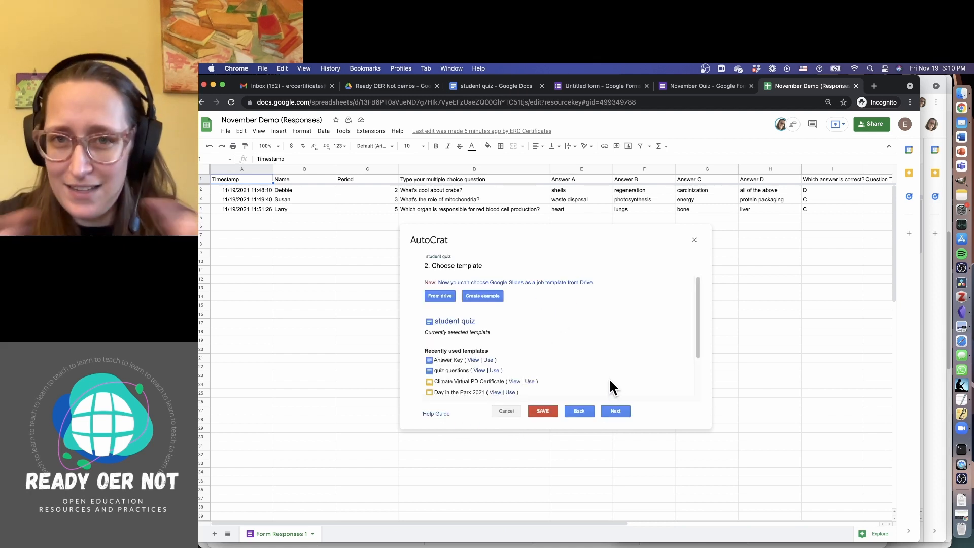
click(616, 411)
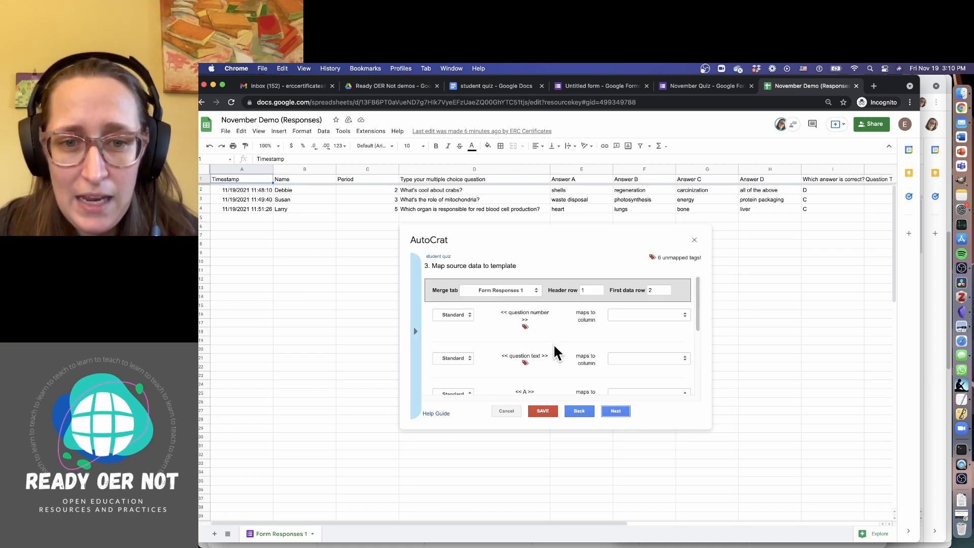
scroll(547, 348, down, 3)
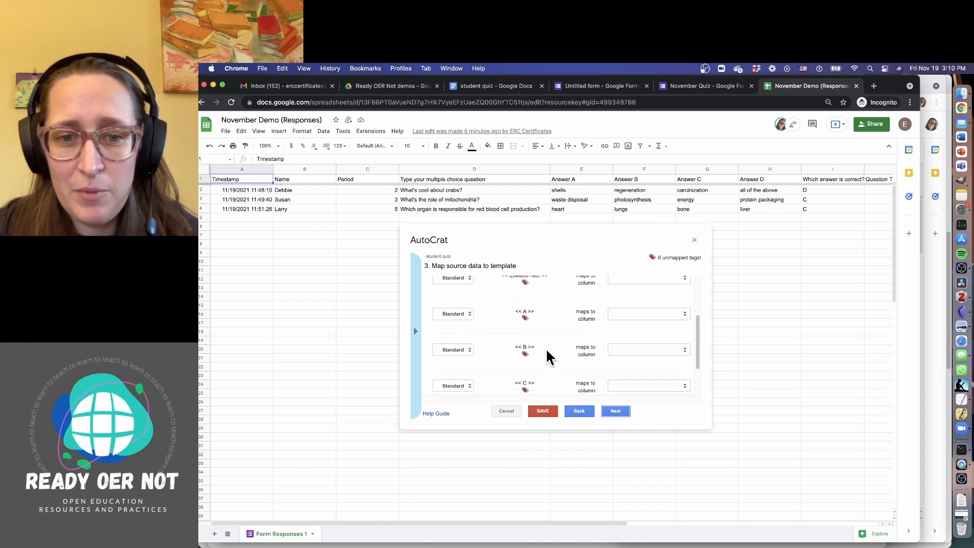
scroll(548, 355, up, 4)
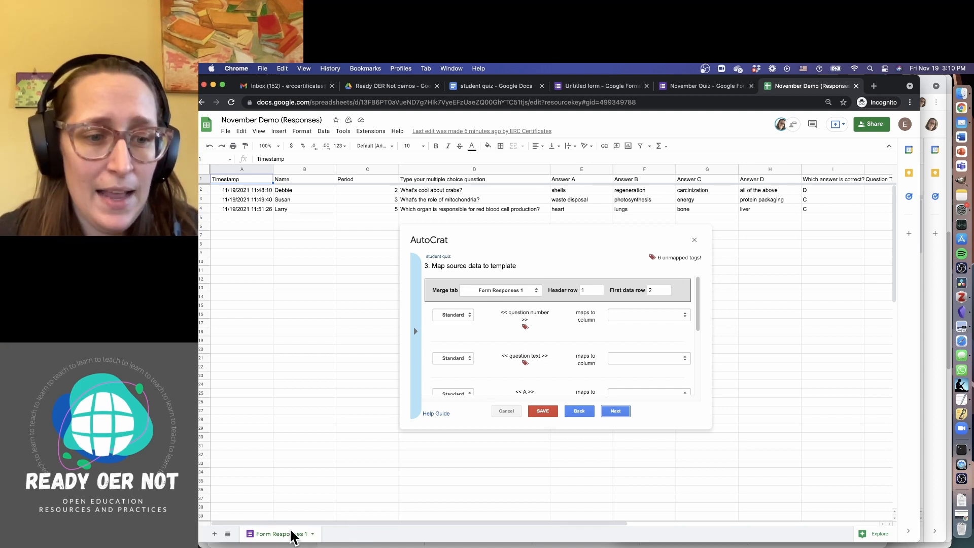
Duplicate the Form Responses 1 sheet twice, going back to the original between copies
click(313, 534)
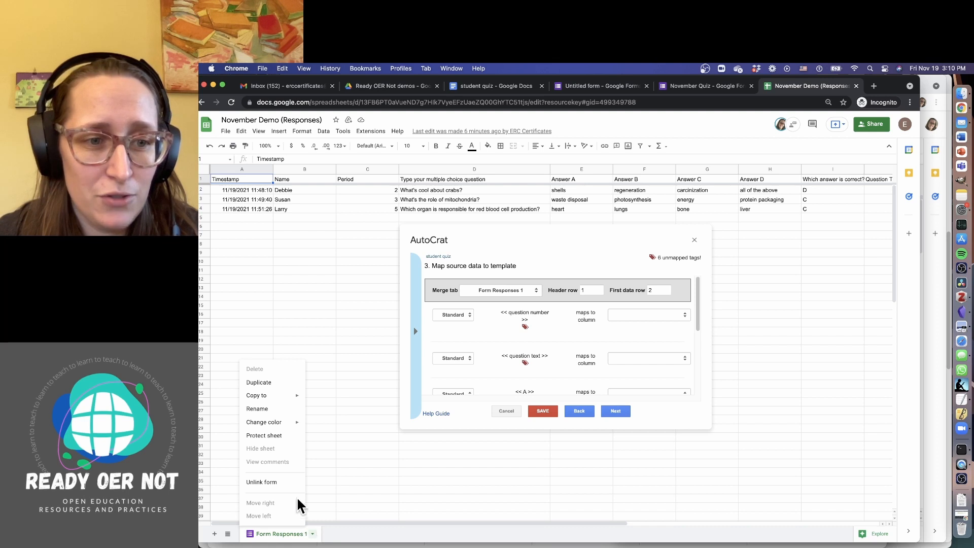
click(282, 383)
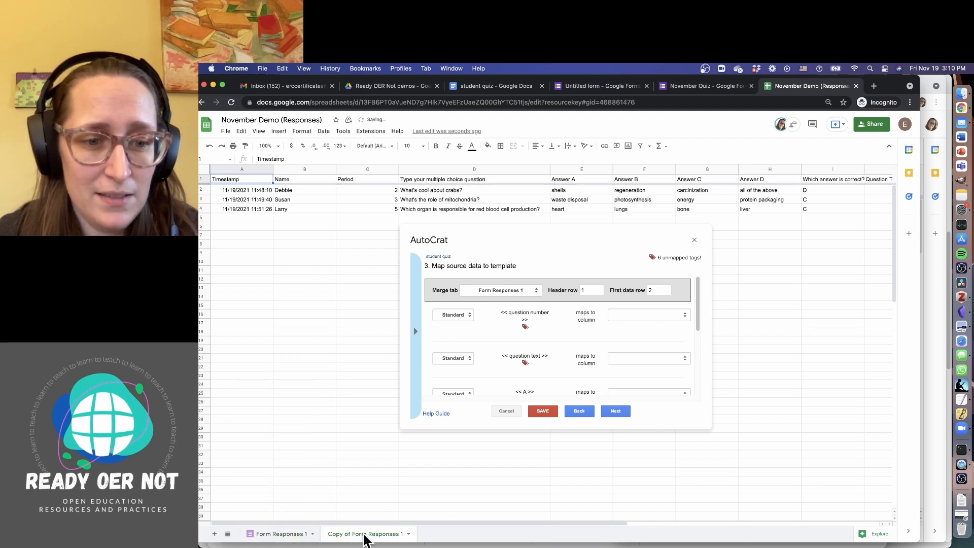
click(294, 534)
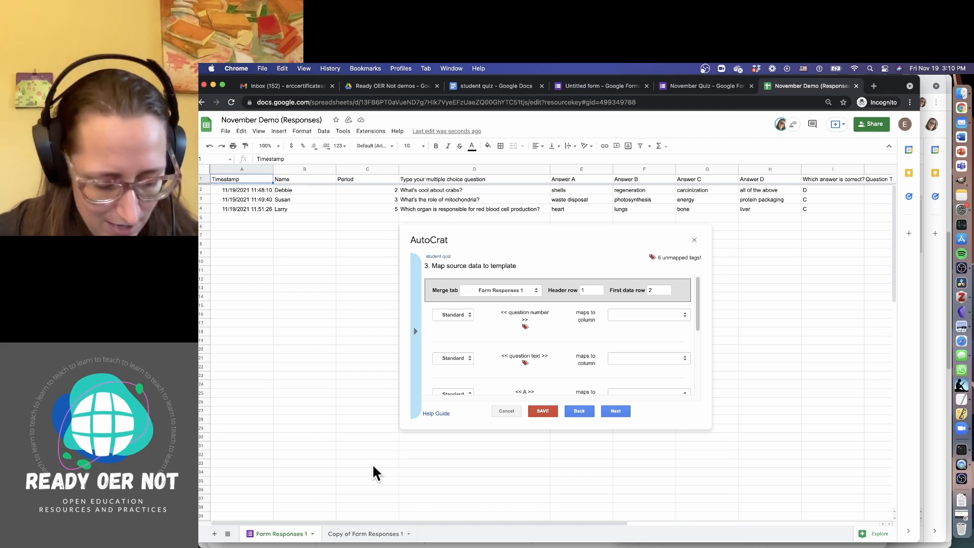
key(alt+super+8)
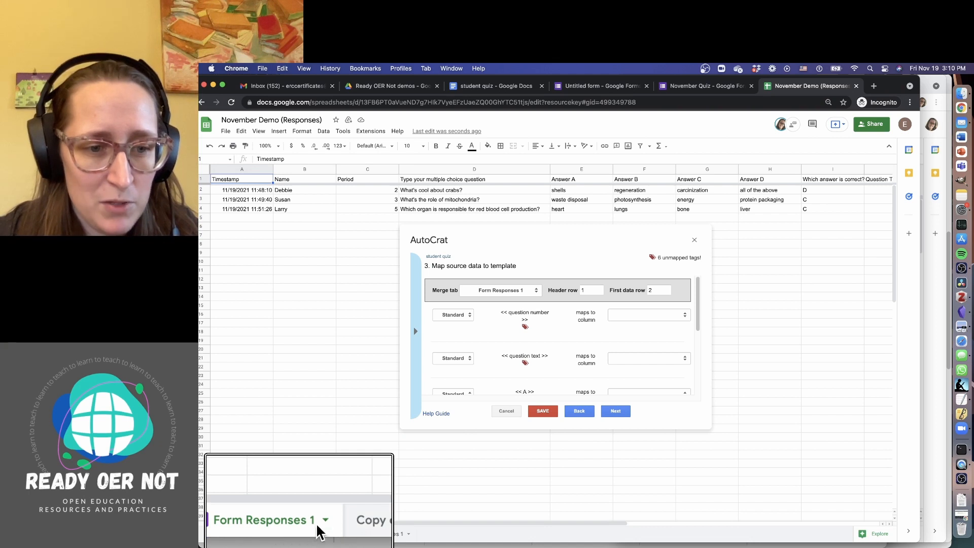
click(312, 533)
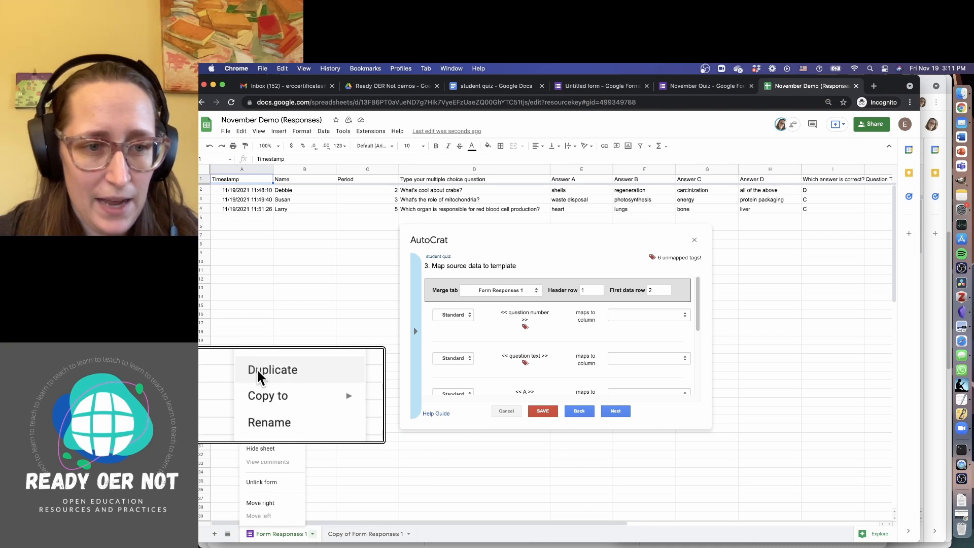
click(259, 376)
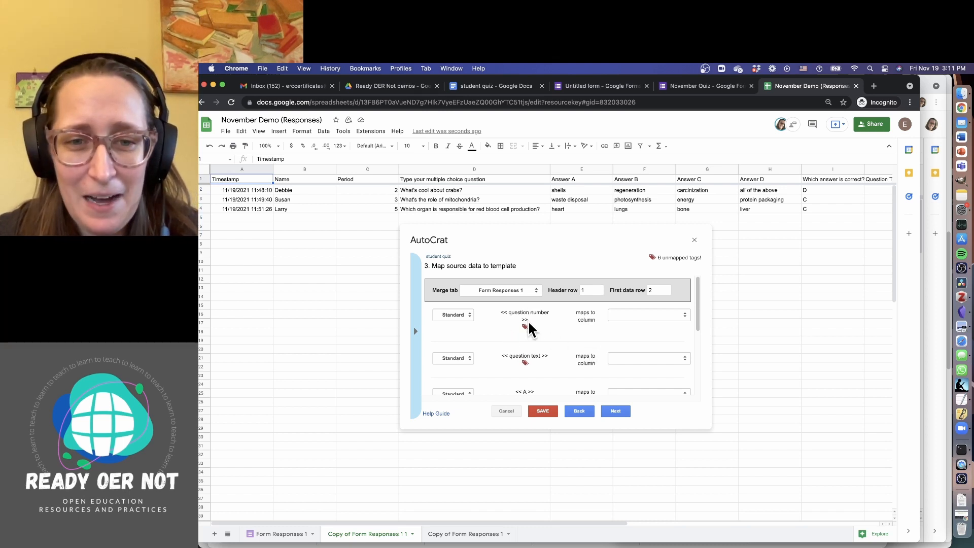
click(497, 88)
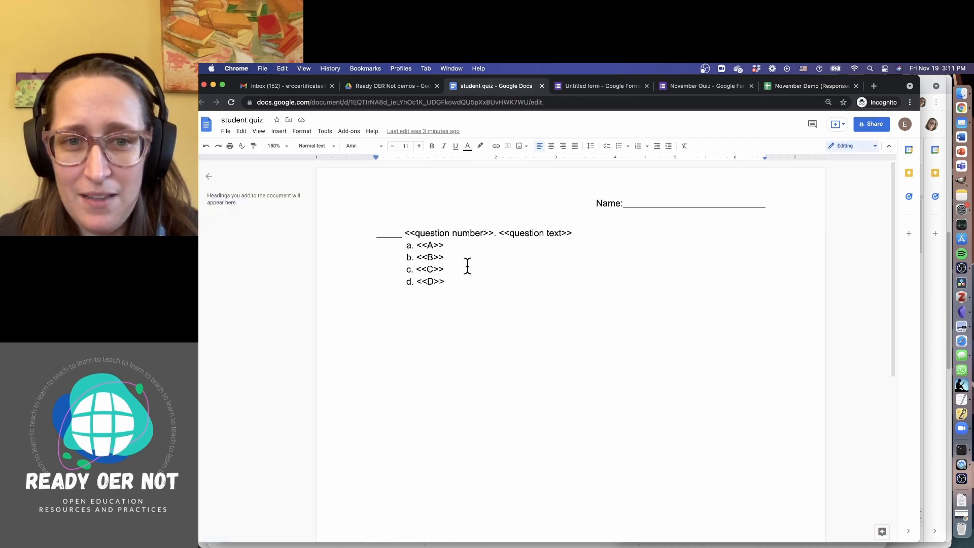
click(392, 92)
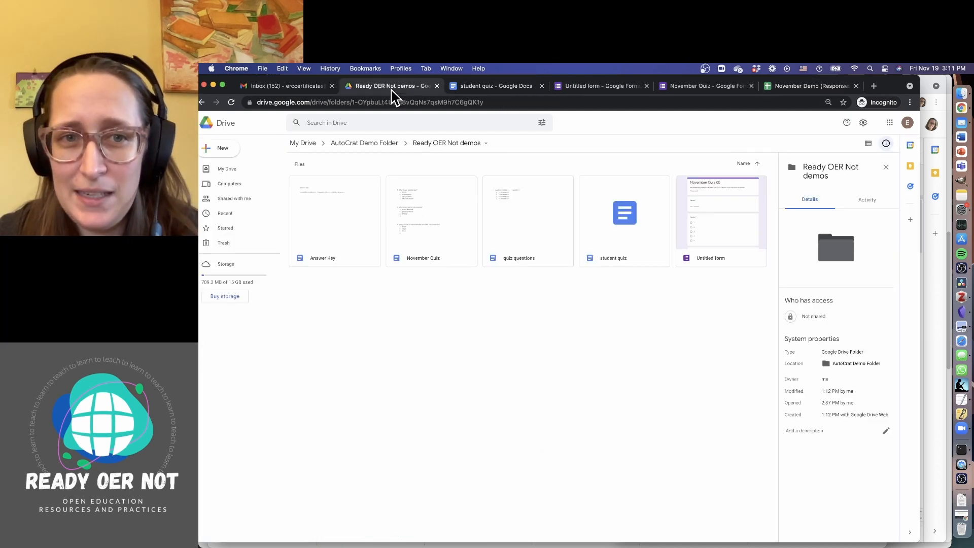
click(786, 91)
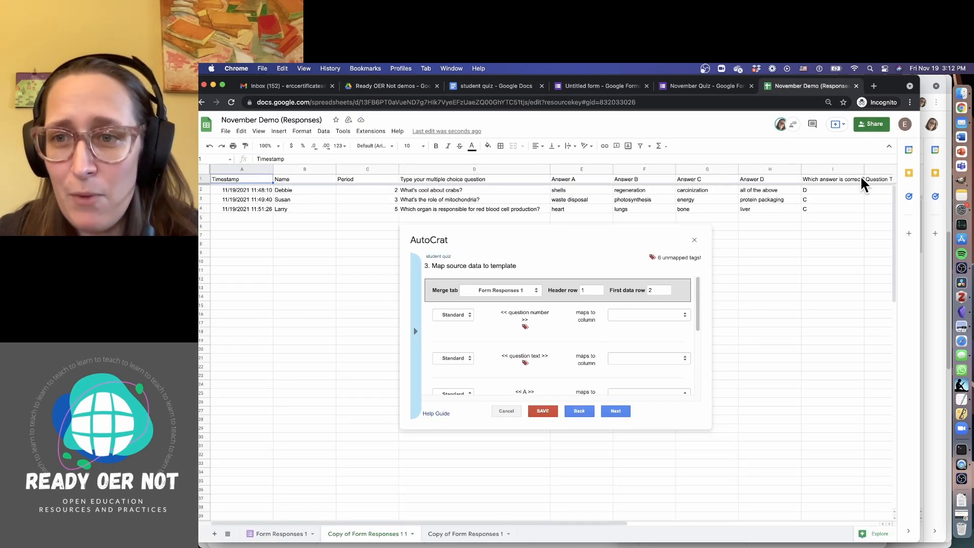
Map the question number tag to Question # and question text to the multiple choice question column
click(629, 316)
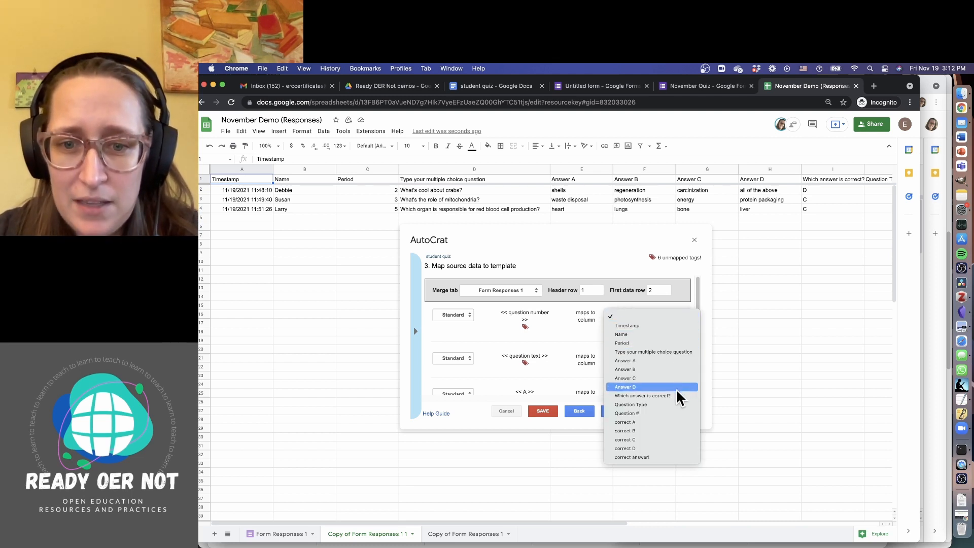
click(677, 413)
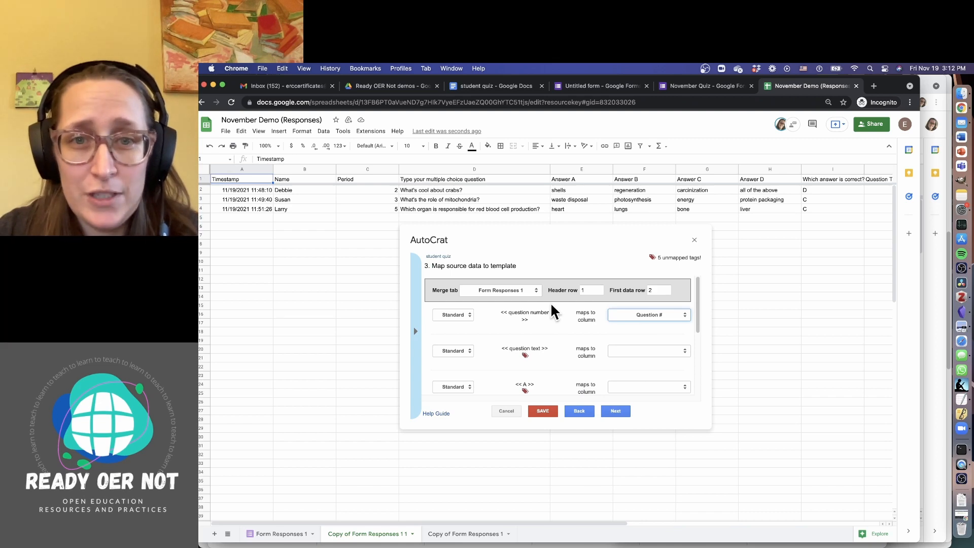
click(496, 96)
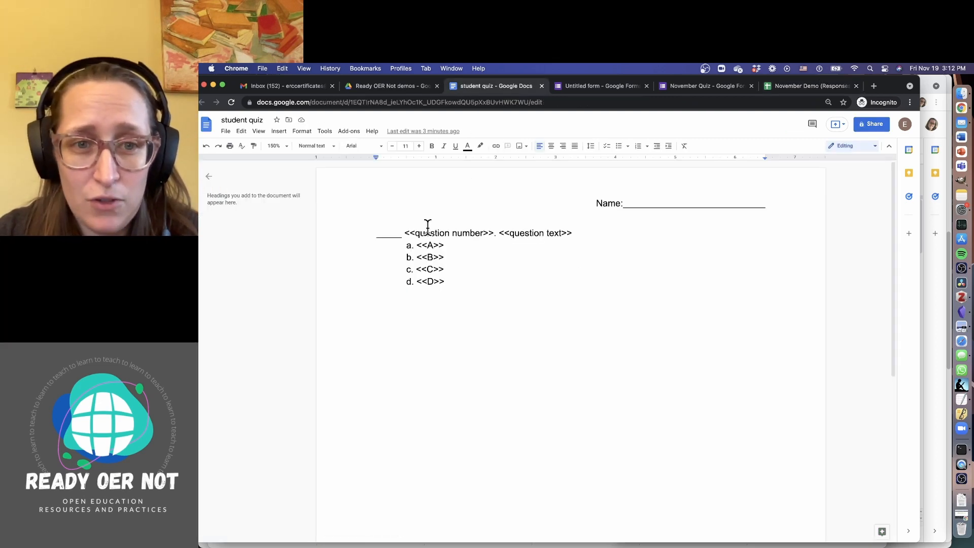
click(811, 89)
click(647, 351)
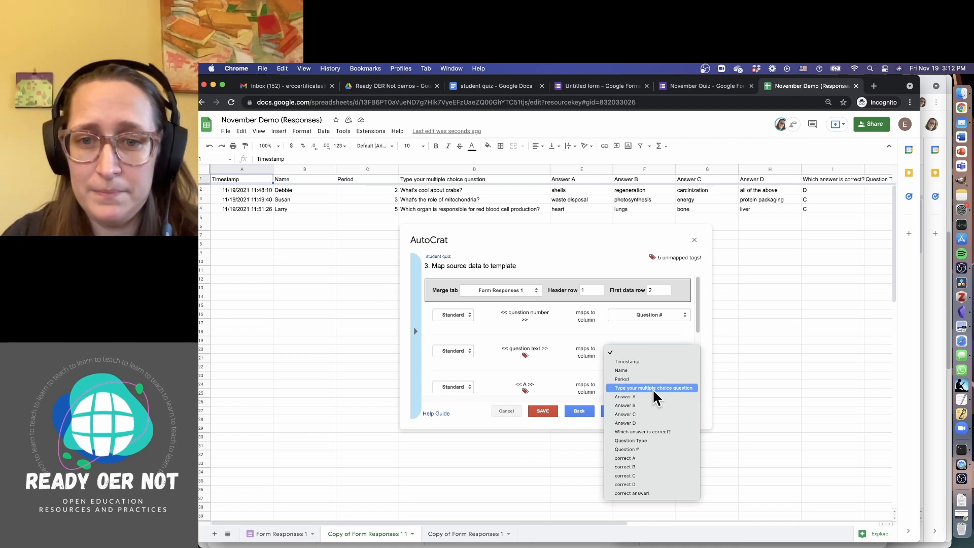
click(652, 388)
Map tags A, B, C and D to the Answer A through Answer D columns
scroll(647, 366, down, 1)
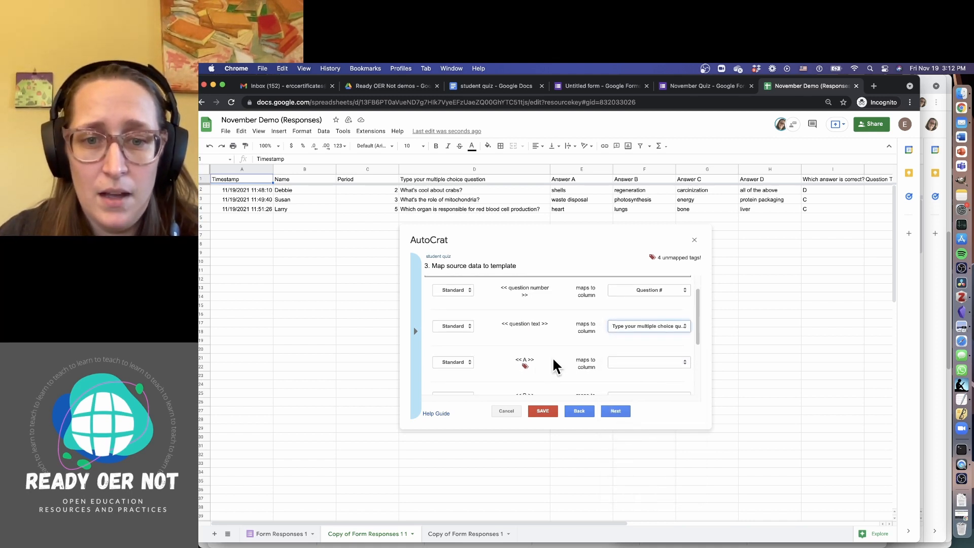
click(657, 364)
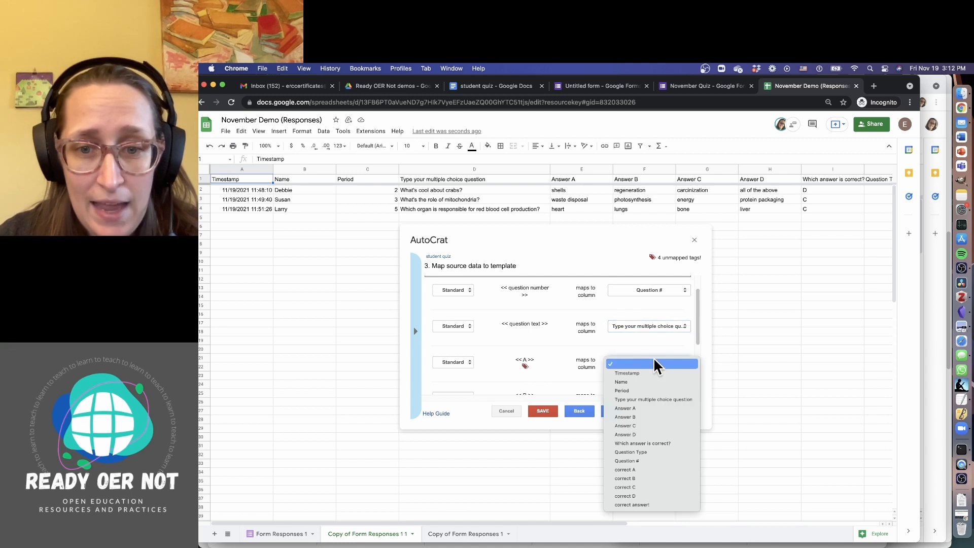
click(658, 412)
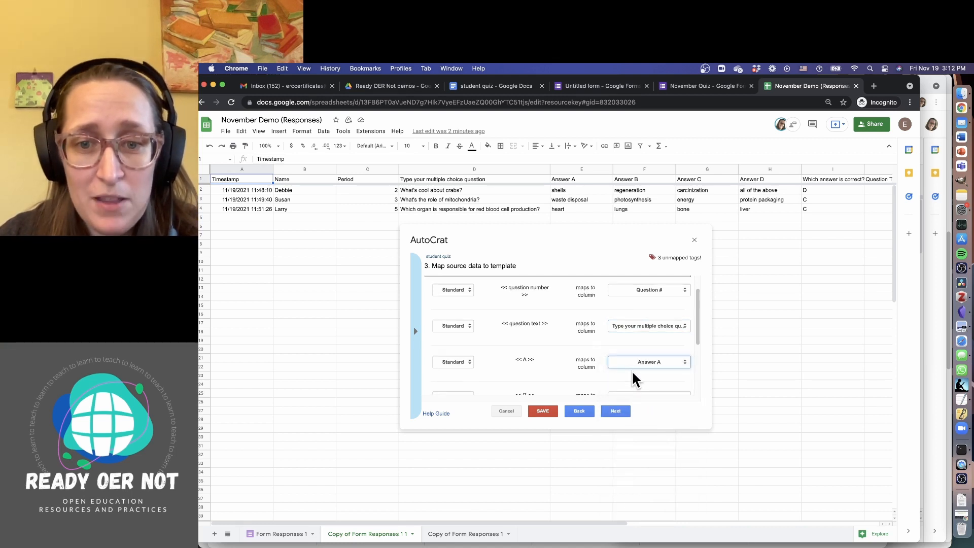
scroll(634, 378, down, 3)
click(639, 337)
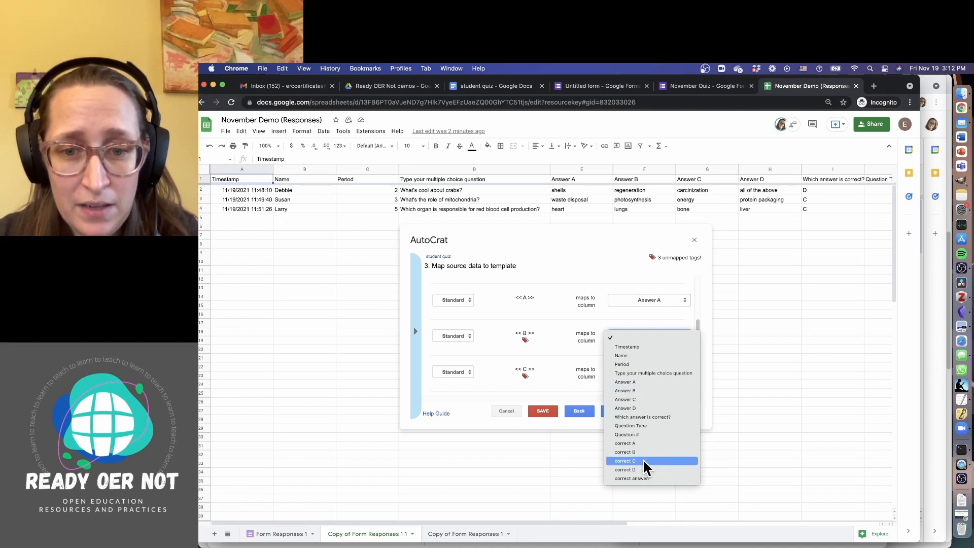
click(640, 391)
click(636, 370)
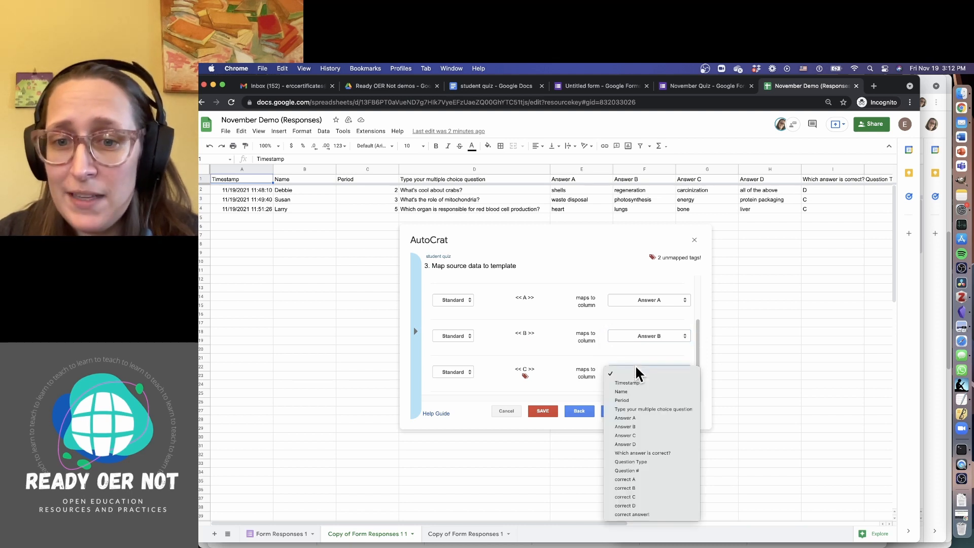
click(641, 435)
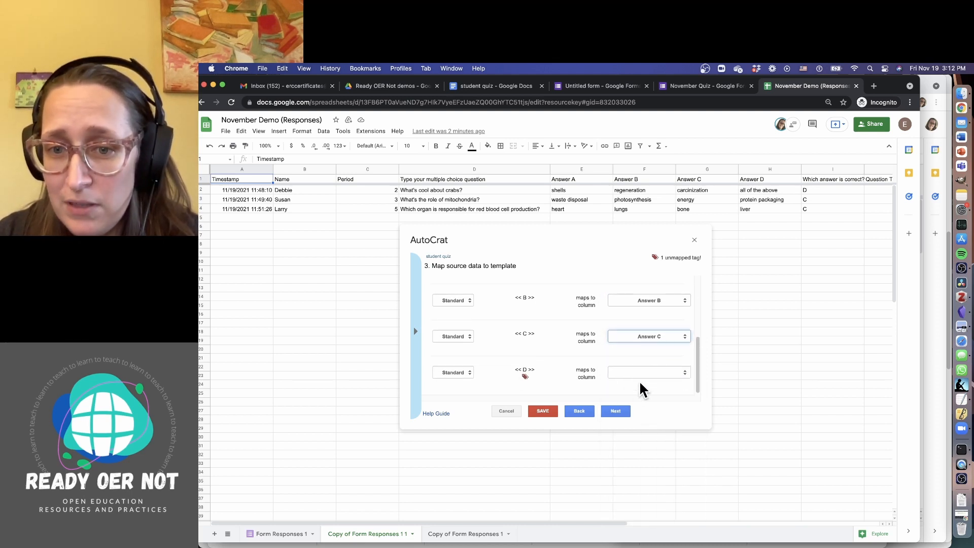
scroll(639, 381, down, 1)
click(639, 373)
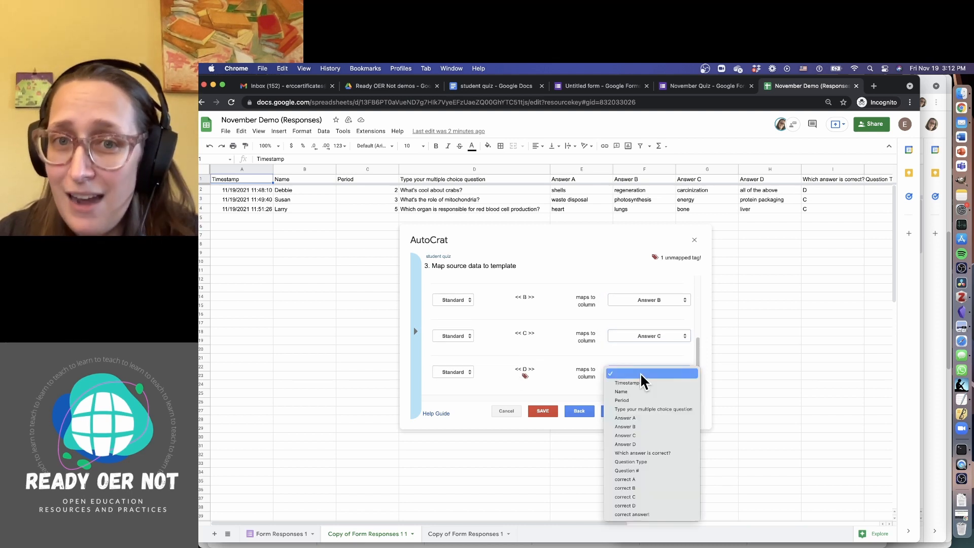
click(638, 443)
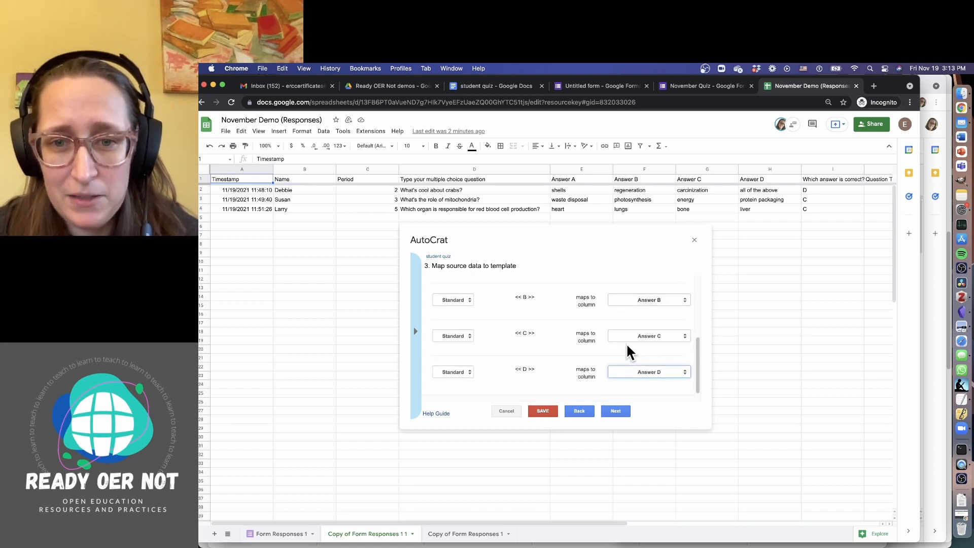
scroll(626, 345, up, 5)
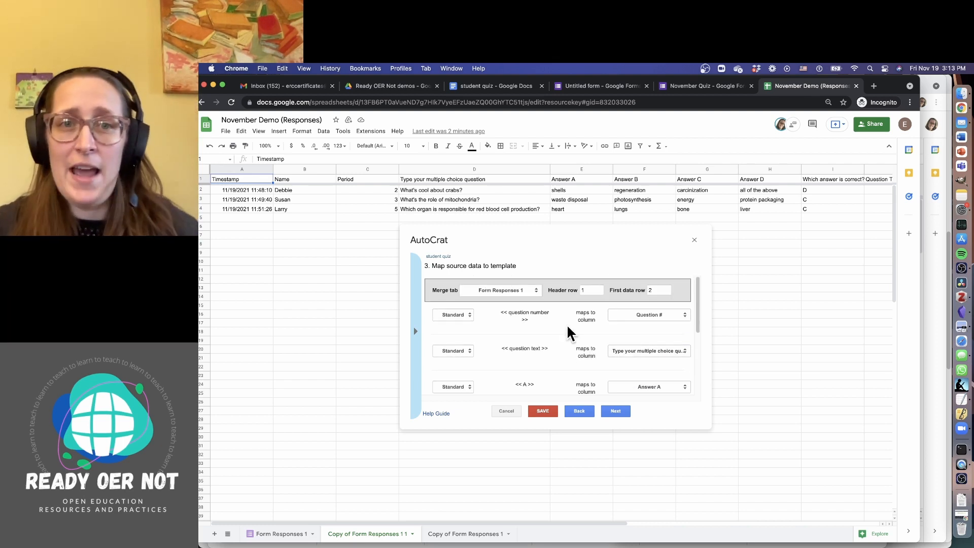
scroll(610, 331, down, 1)
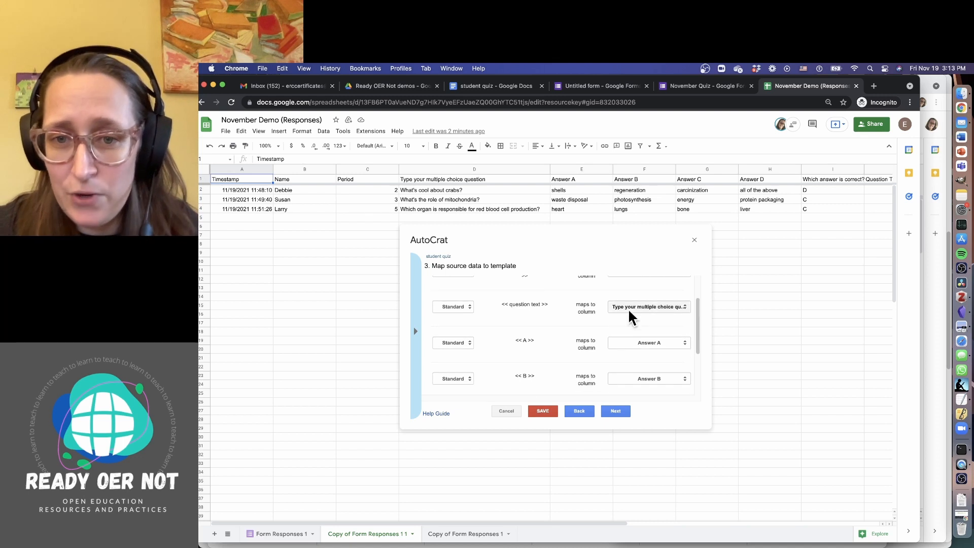
scroll(674, 302, up, 2)
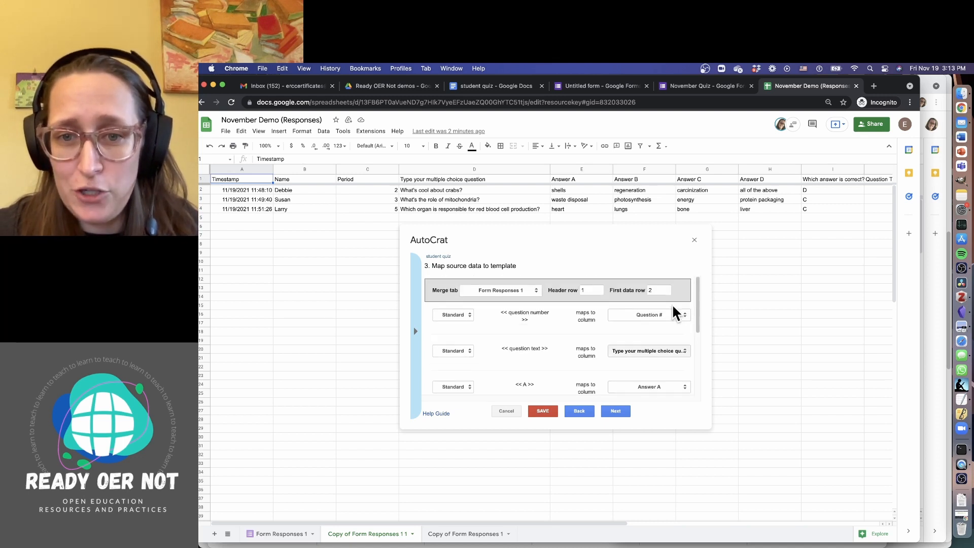
Name the merged output files 'November student quiz' and keep Google Docs as the file type
click(613, 412)
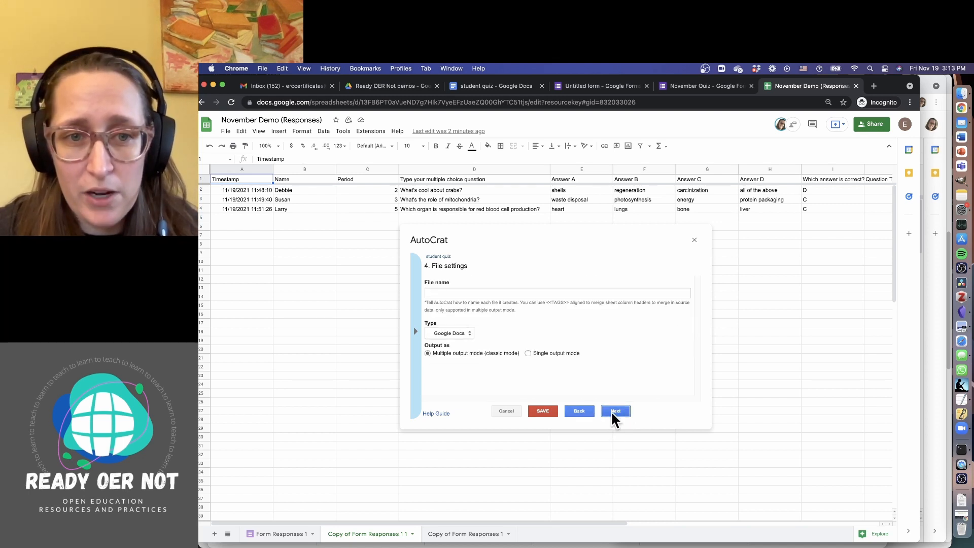
click(510, 294)
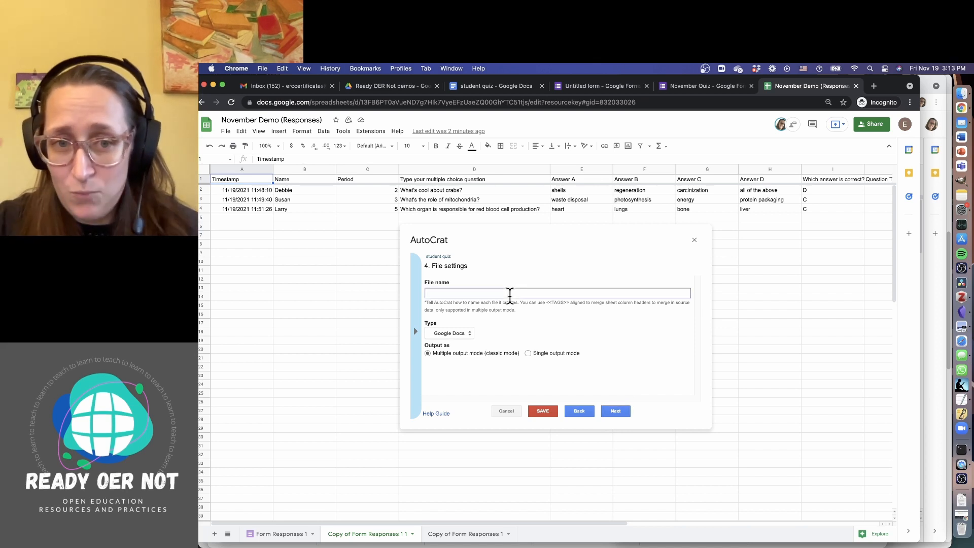
text(No)
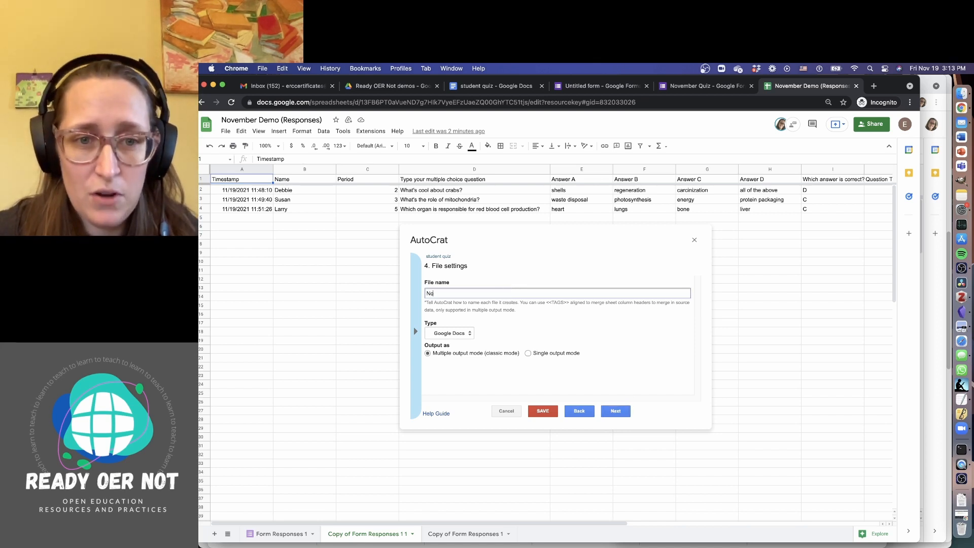
text(vember student )
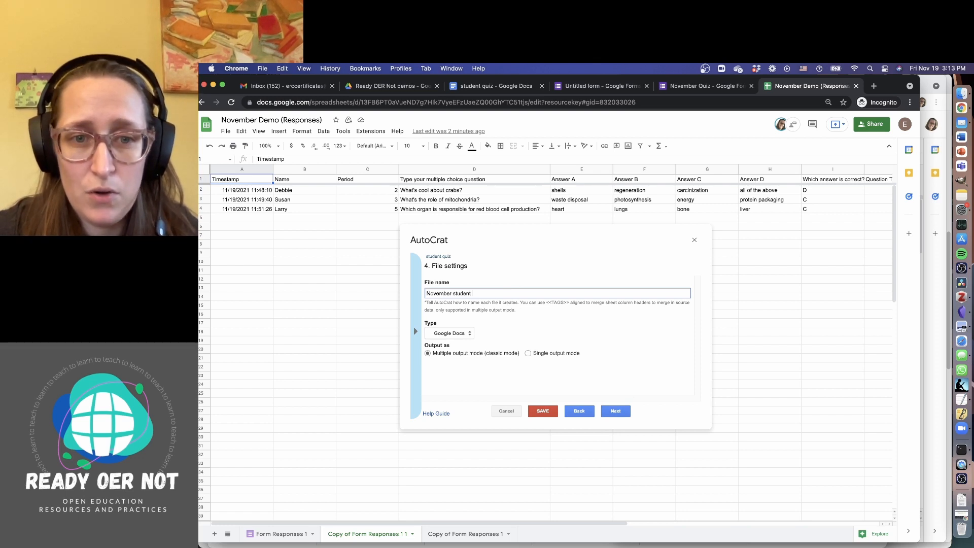
text(quiz.)
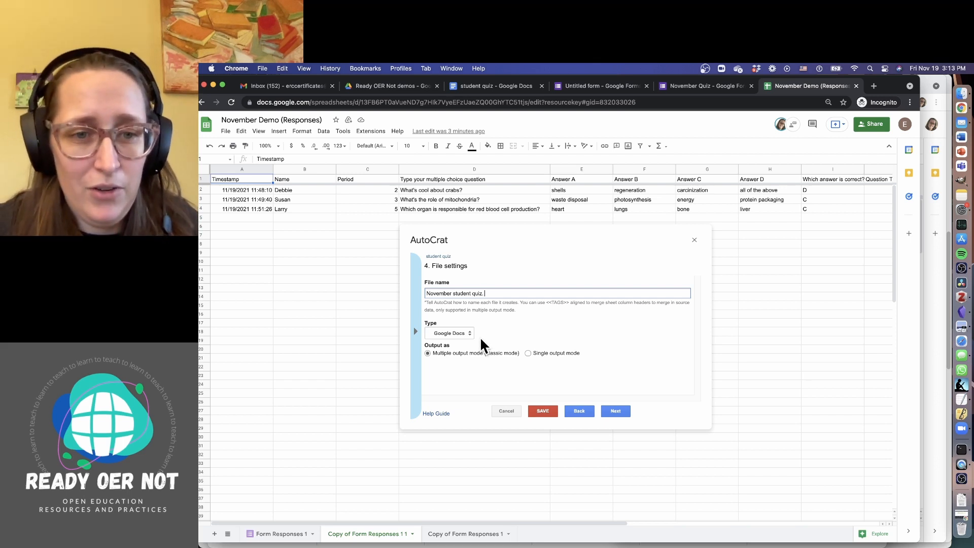
click(461, 333)
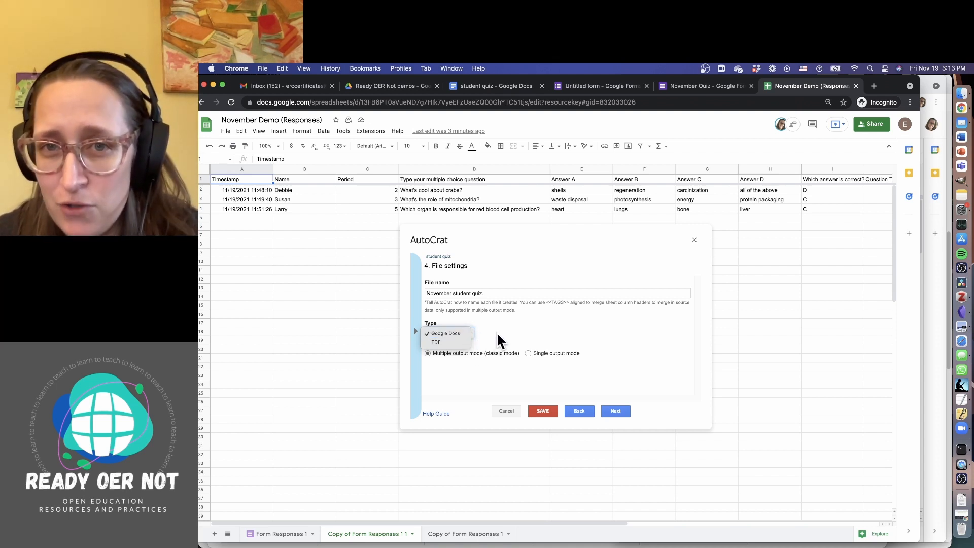
click(467, 333)
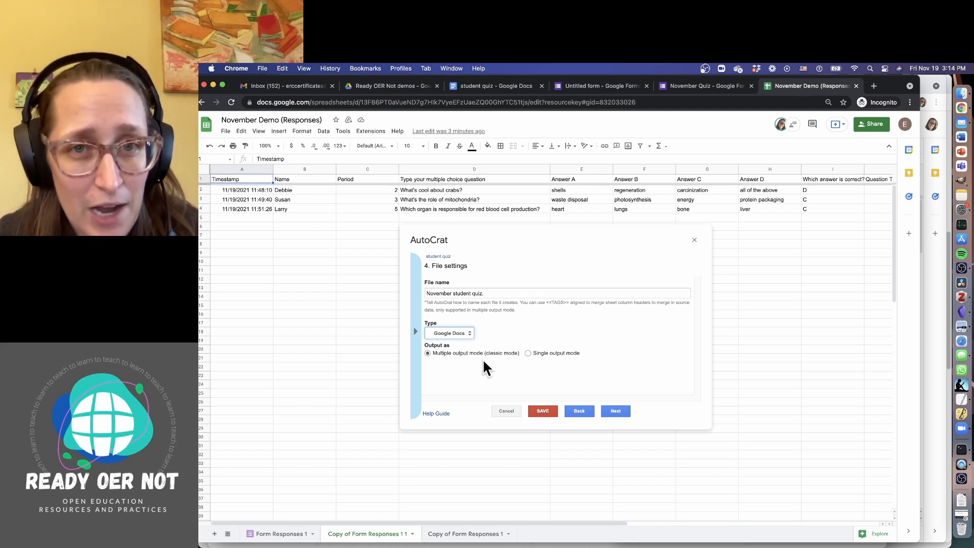
Set the merge to Single output mode with Add page breaks set to No
click(527, 354)
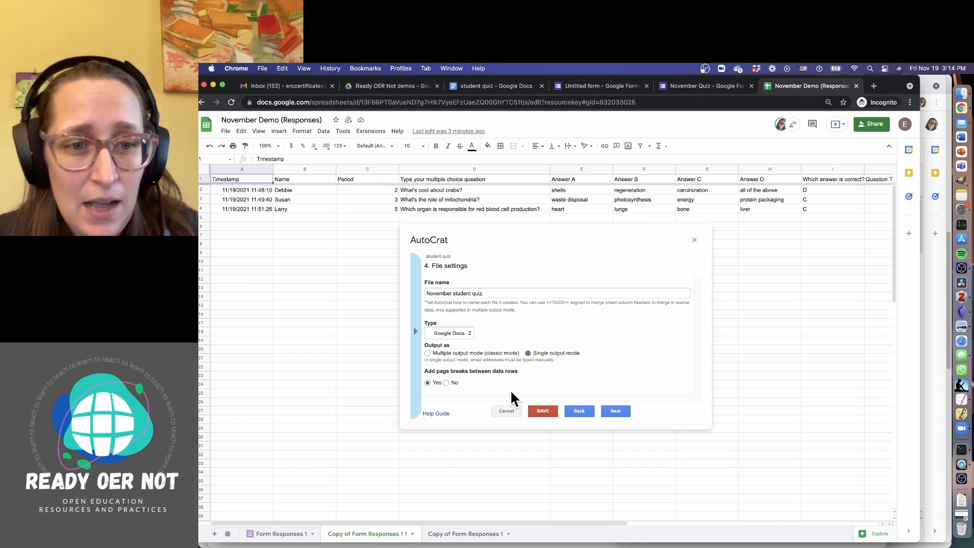
click(446, 381)
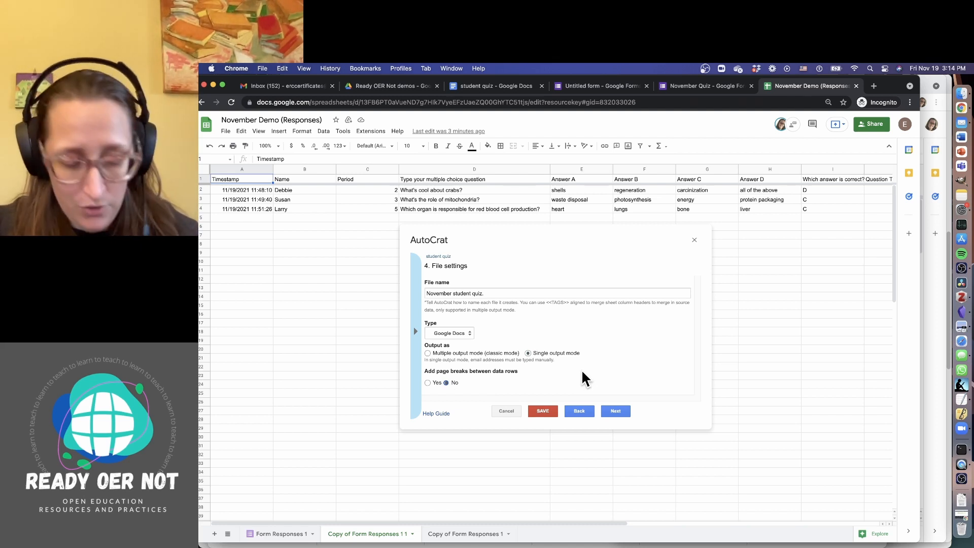
key(alt+super+8)
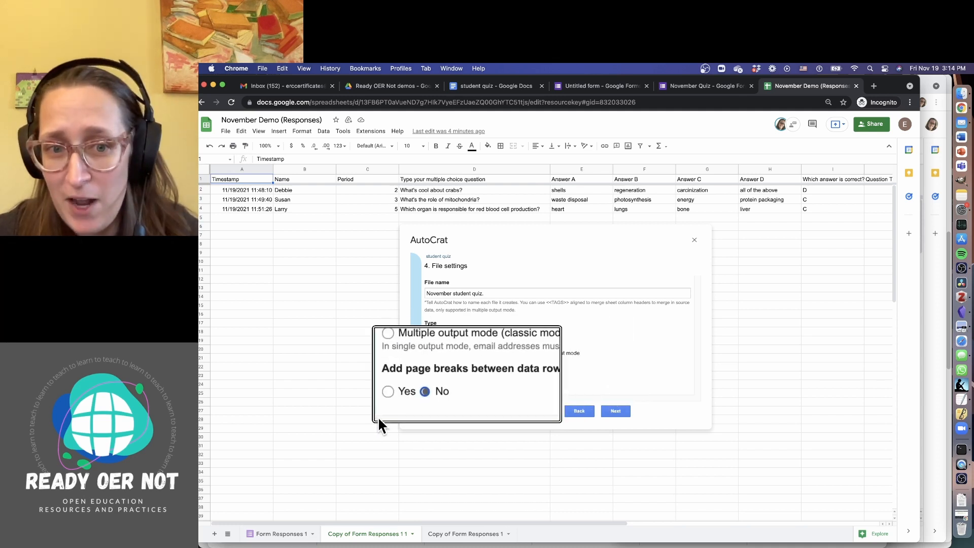
key(alt+super+8)
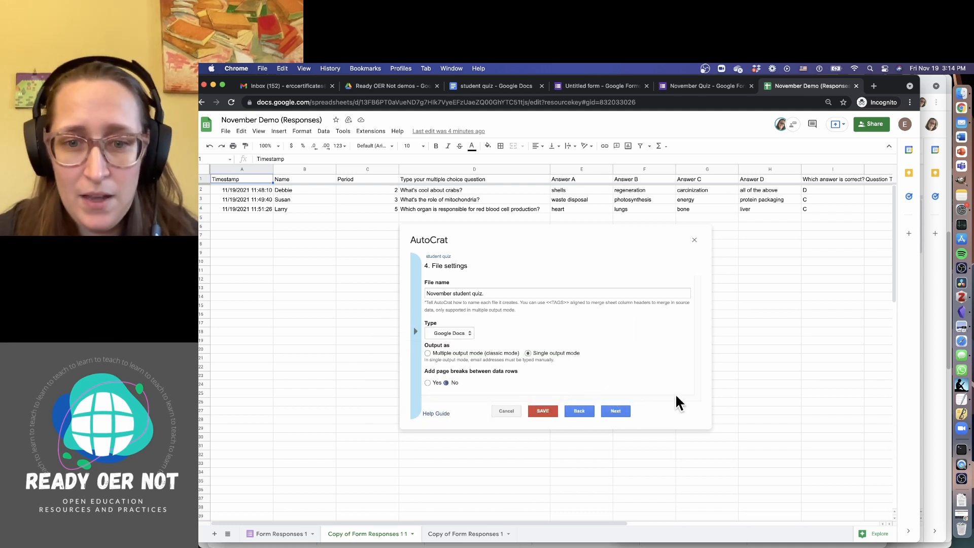
click(625, 410)
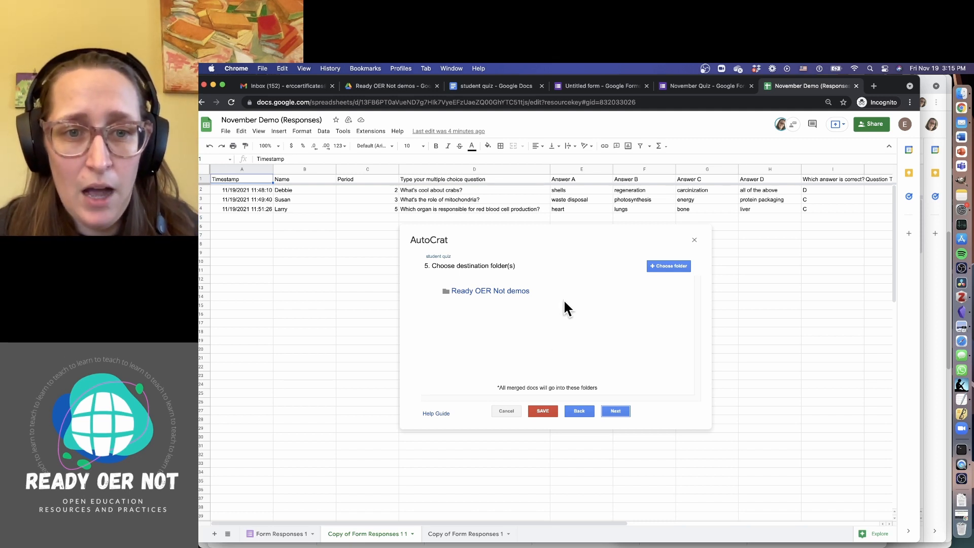
Keep the Ready OER Not demos folder, skip dynamic folders, and add a Timestamp NOT NULL condition
mouse_move(489, 292)
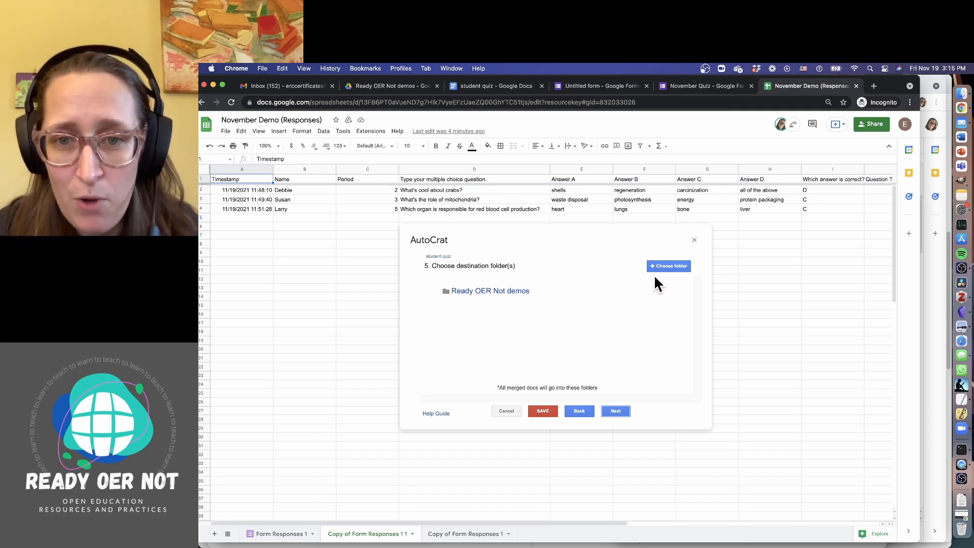
mouse_move(649, 290)
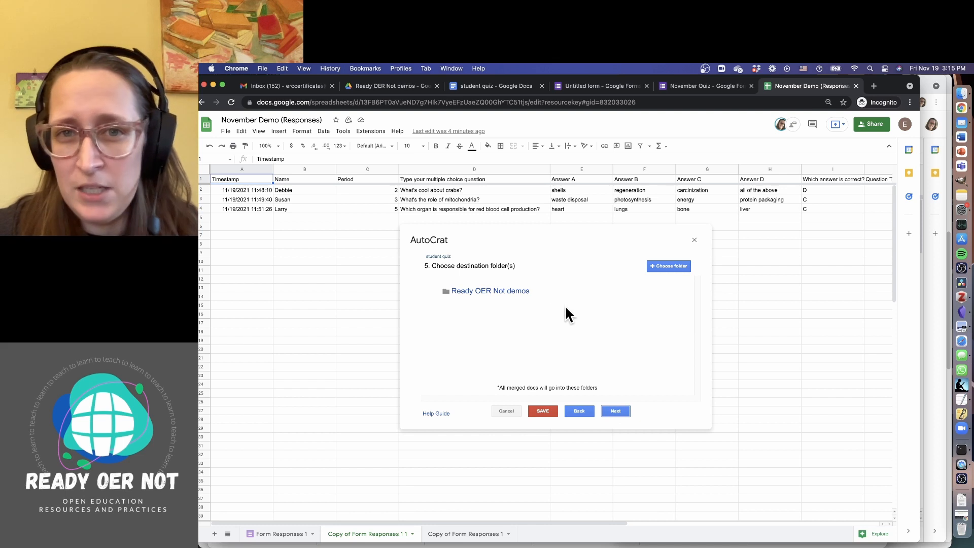
click(616, 411)
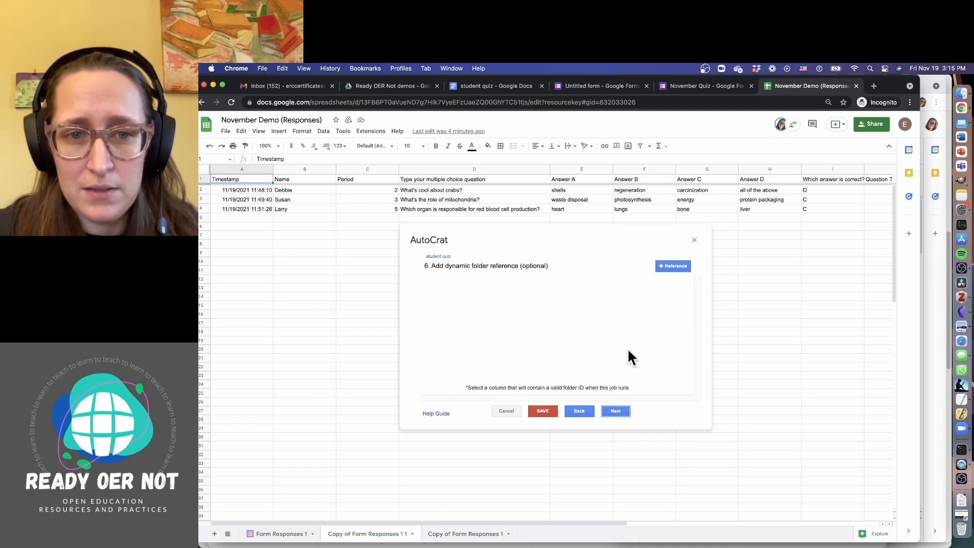
click(617, 412)
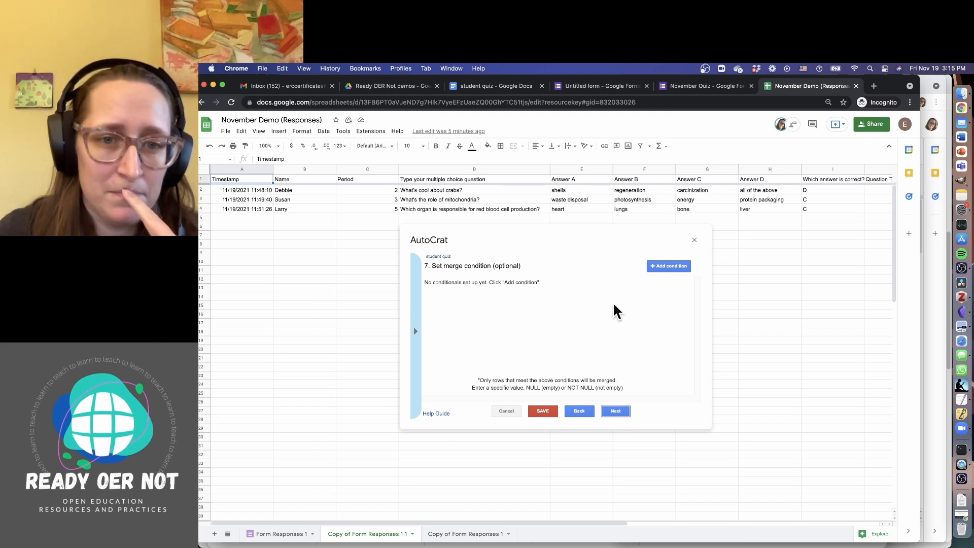
click(656, 266)
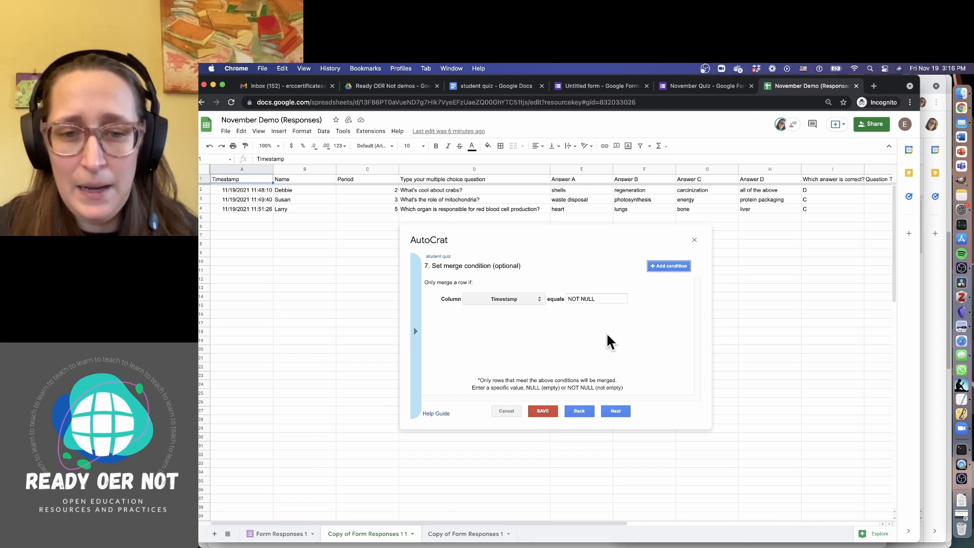
click(621, 415)
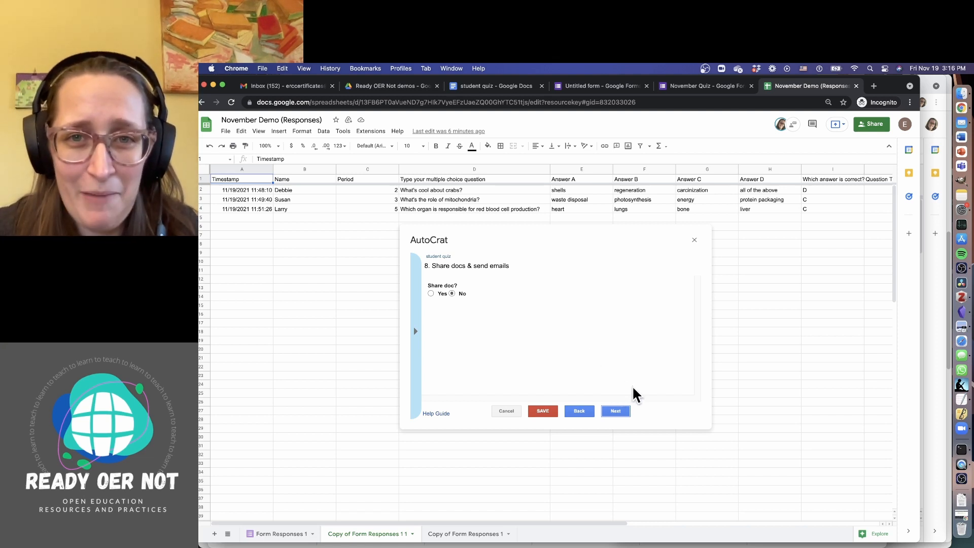
Leave sharing and both form and time triggers at No, and save the student quiz job
click(615, 411)
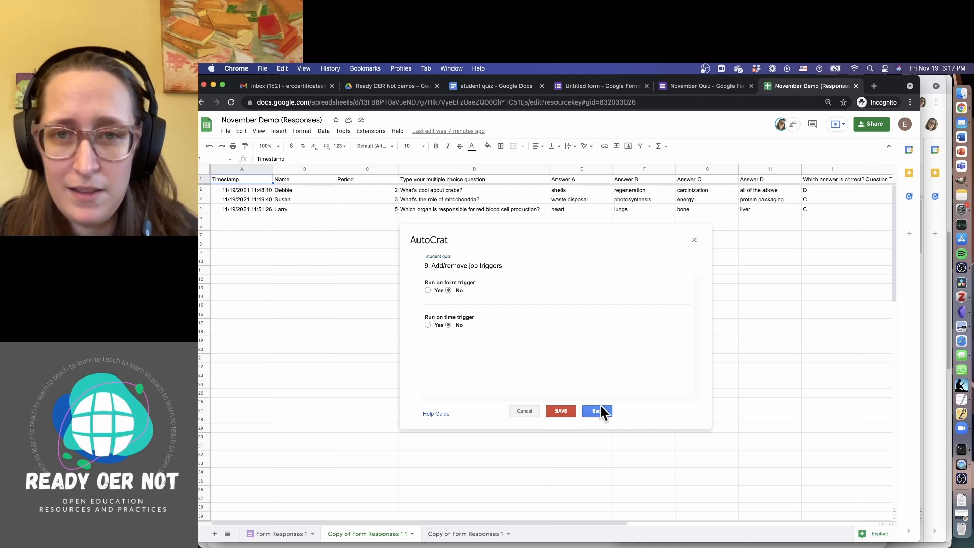
click(573, 412)
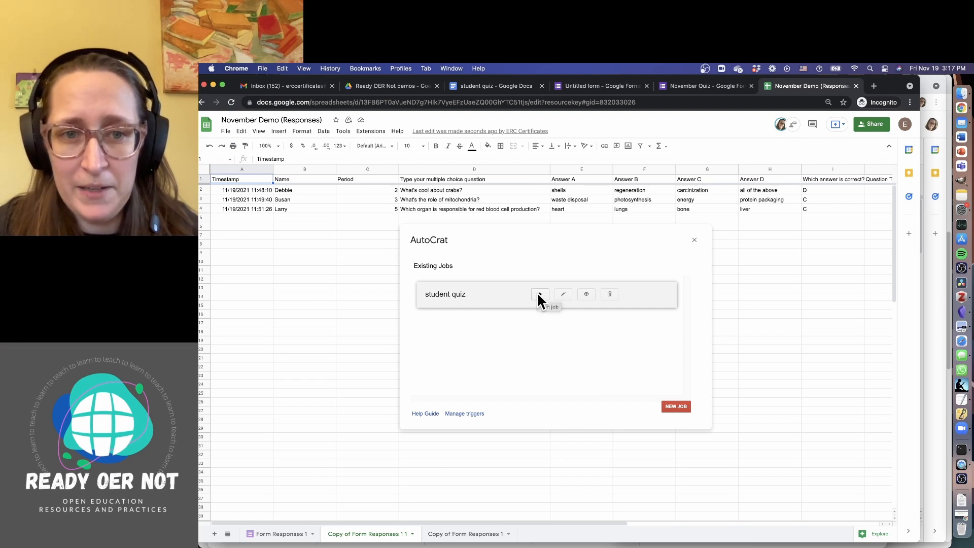
Relaunch AutoCrat from Extensions and run the student quiz merge job
click(694, 239)
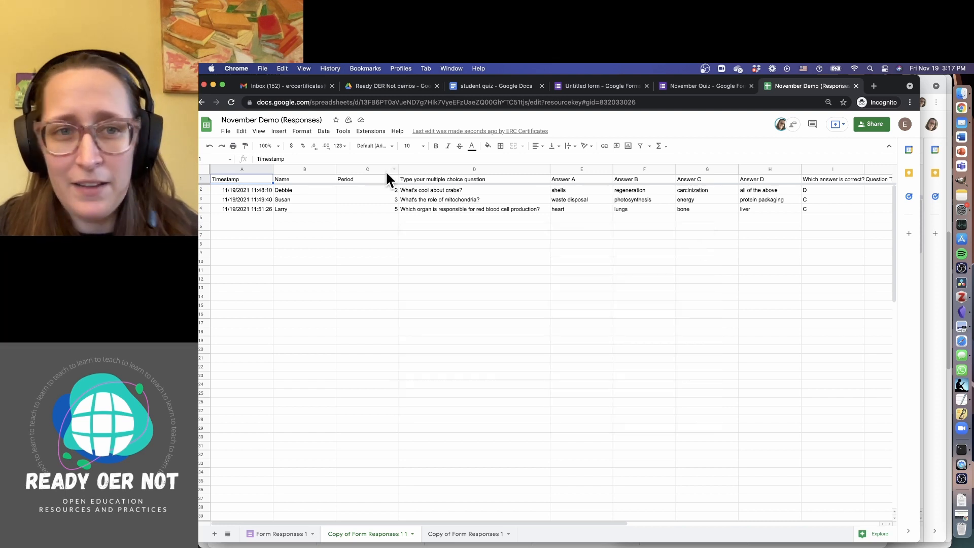
click(359, 134)
mouse_move(394, 213)
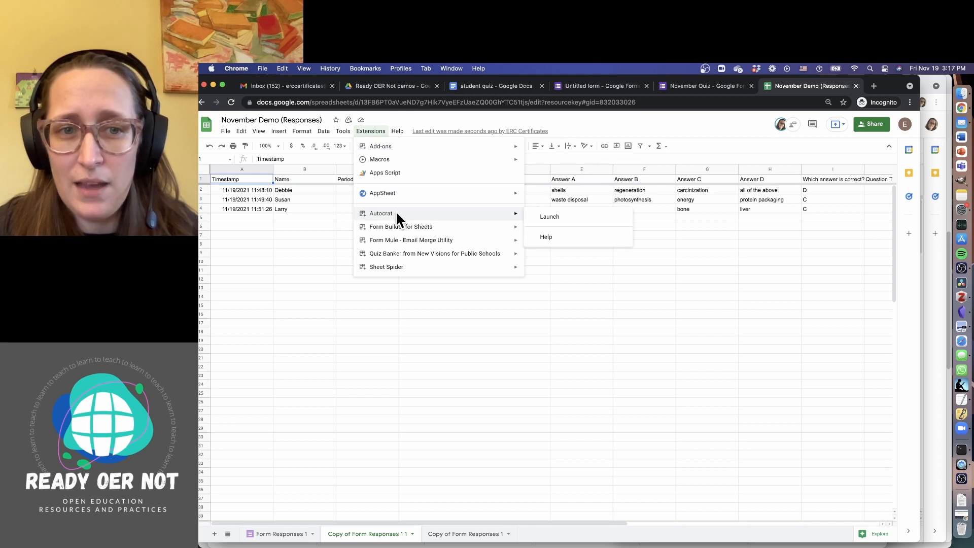
click(545, 216)
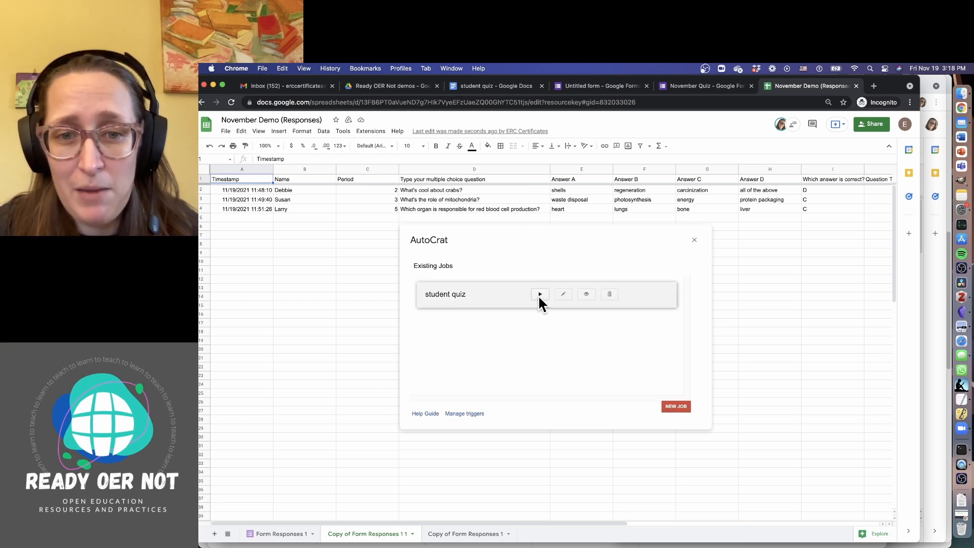
click(539, 295)
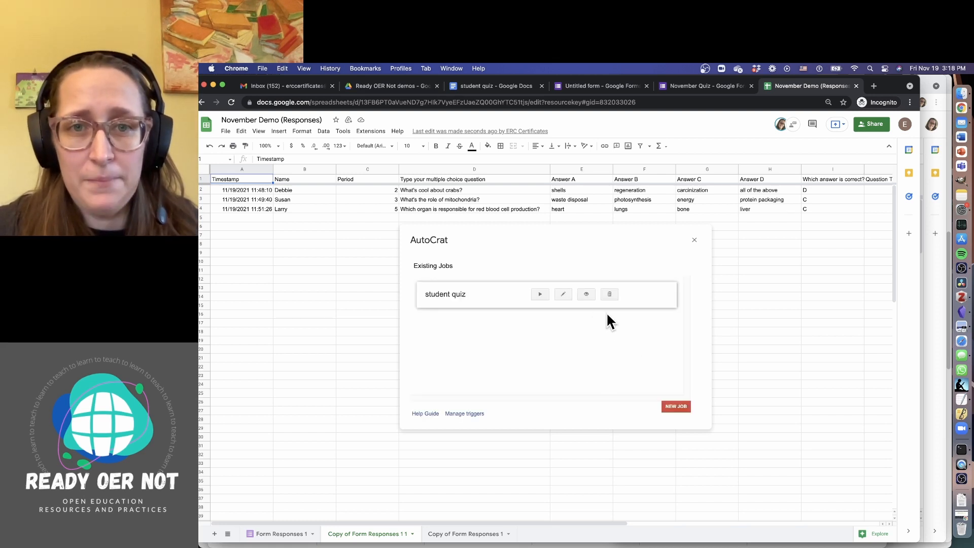
Check the job's run details, then switch to the Ready OER Not demos Drive folder
click(587, 294)
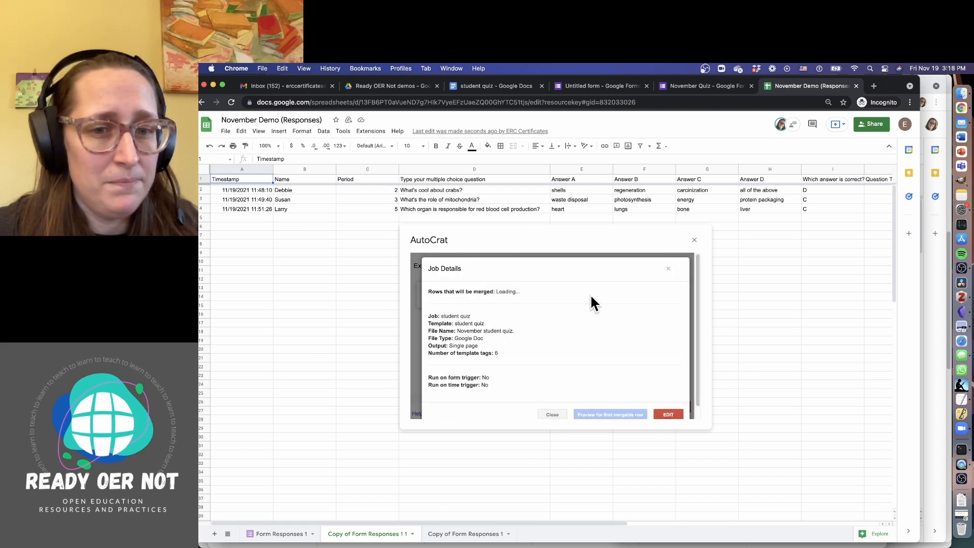
click(668, 269)
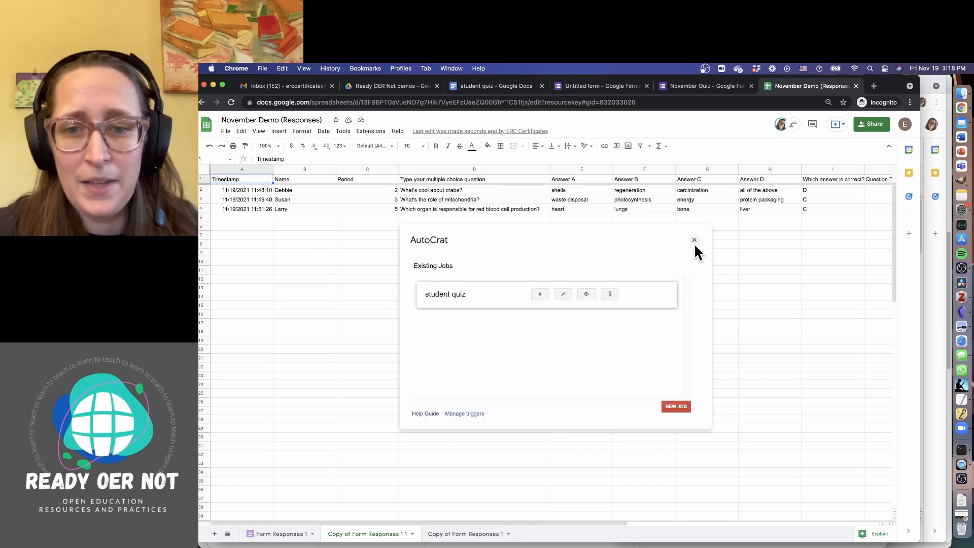
click(383, 87)
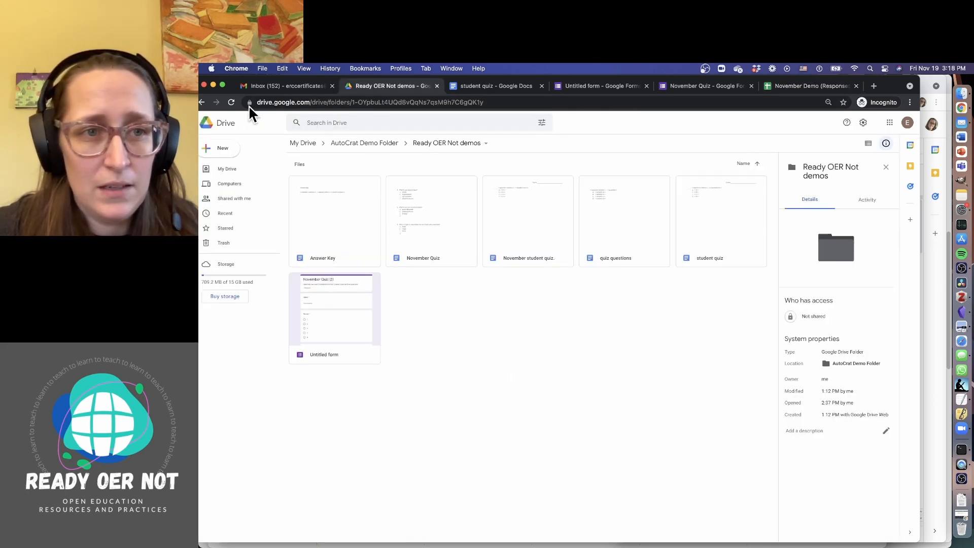
Refresh the Drive folder, open the merged 'November student quiz.' document, and open its Share settings
click(231, 102)
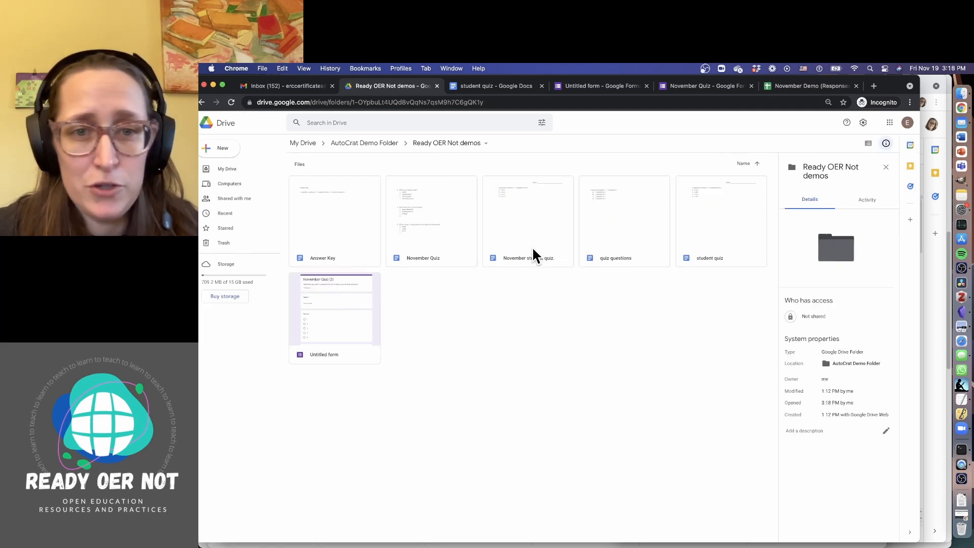
click(538, 234)
double_click(538, 235)
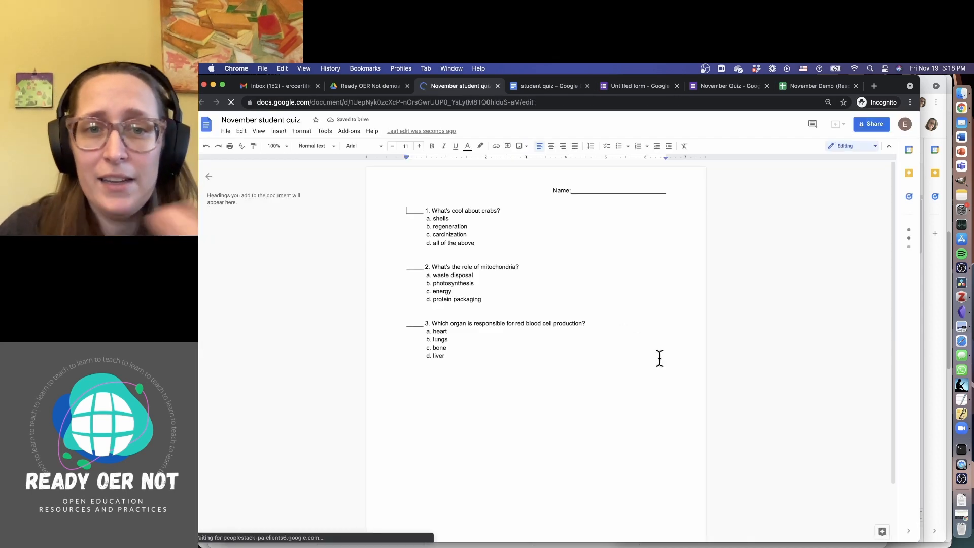
scroll(696, 310, down, 3)
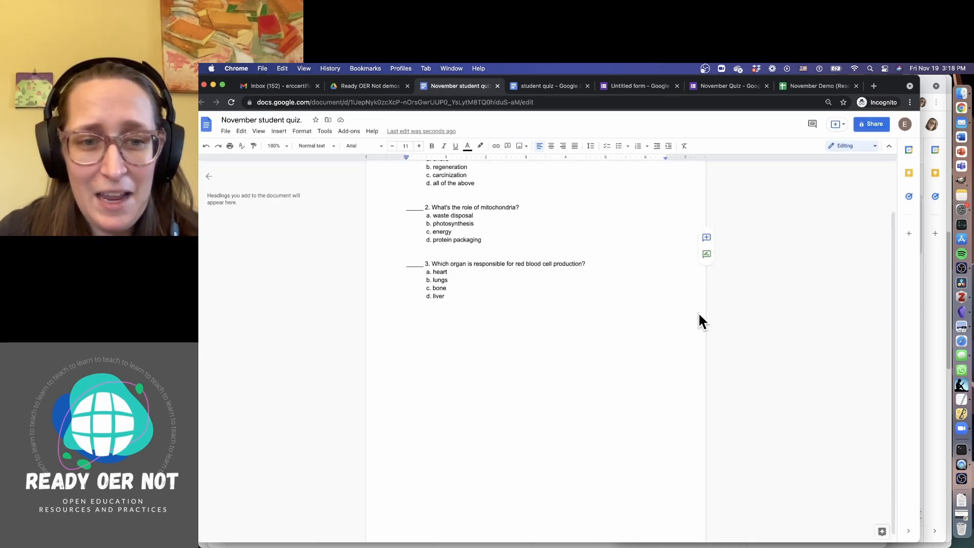
scroll(698, 317, up, 3)
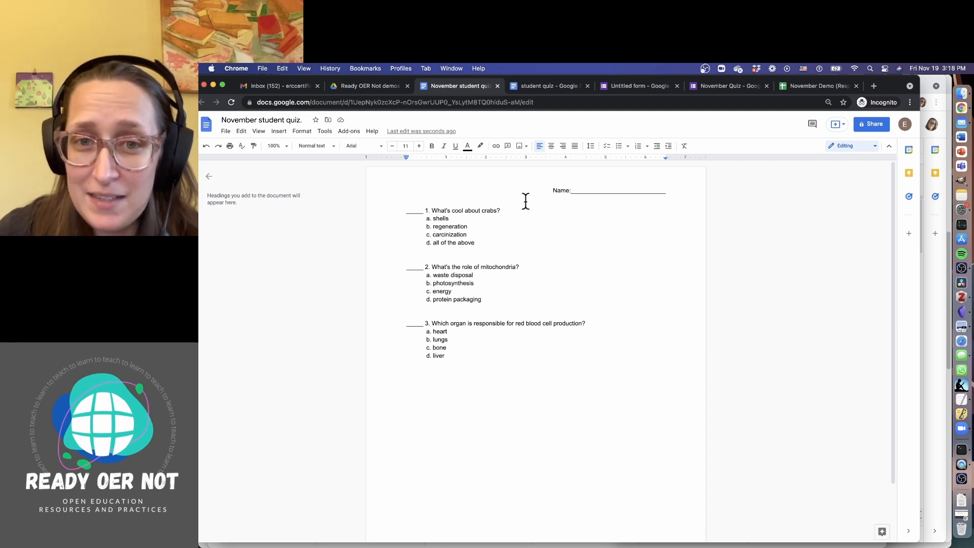
click(449, 232)
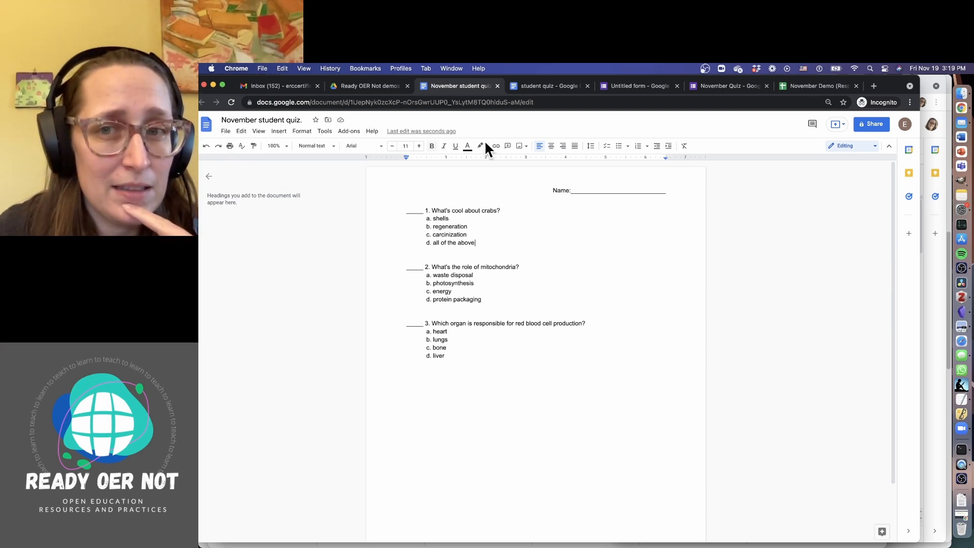
click(872, 125)
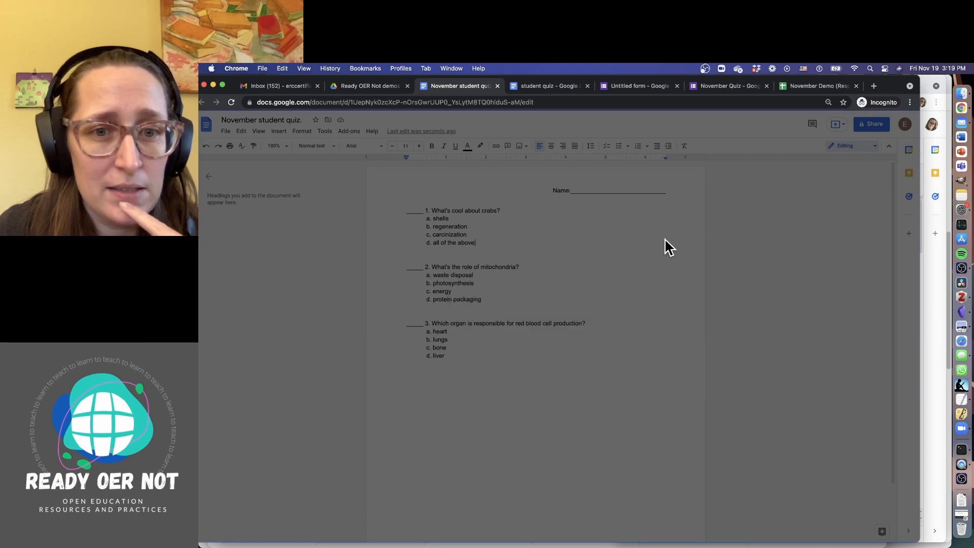
Change general access from Restricted to Anyone with the link as Viewer and close the dialog
click(541, 366)
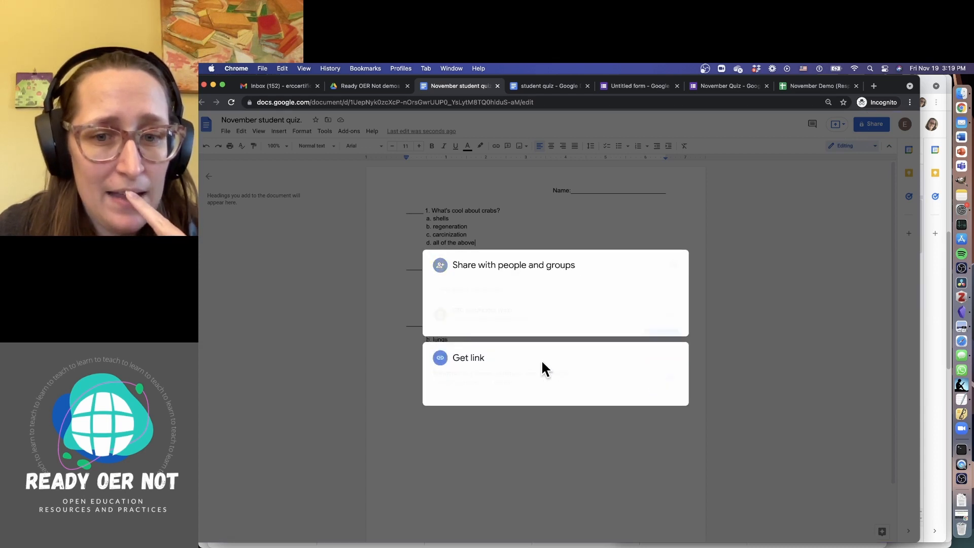
click(673, 317)
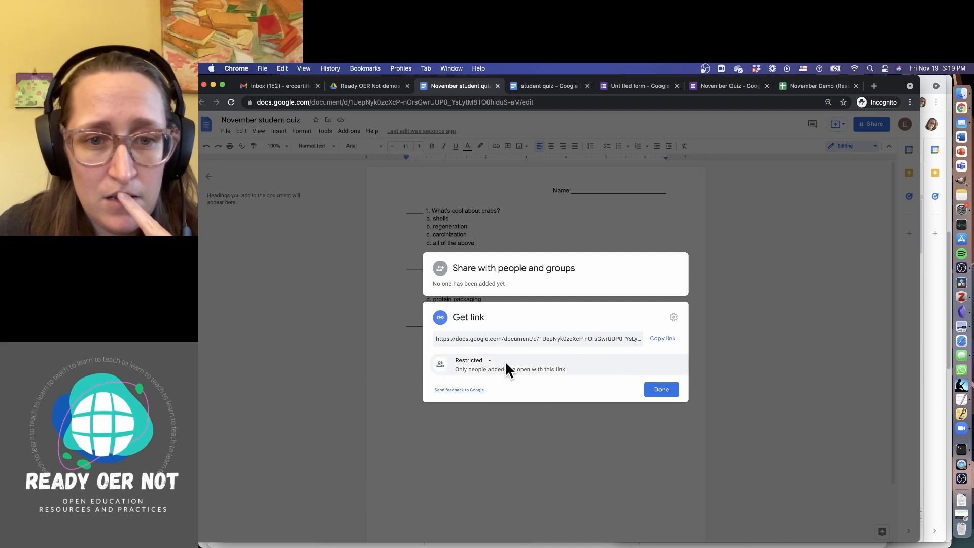
click(487, 361)
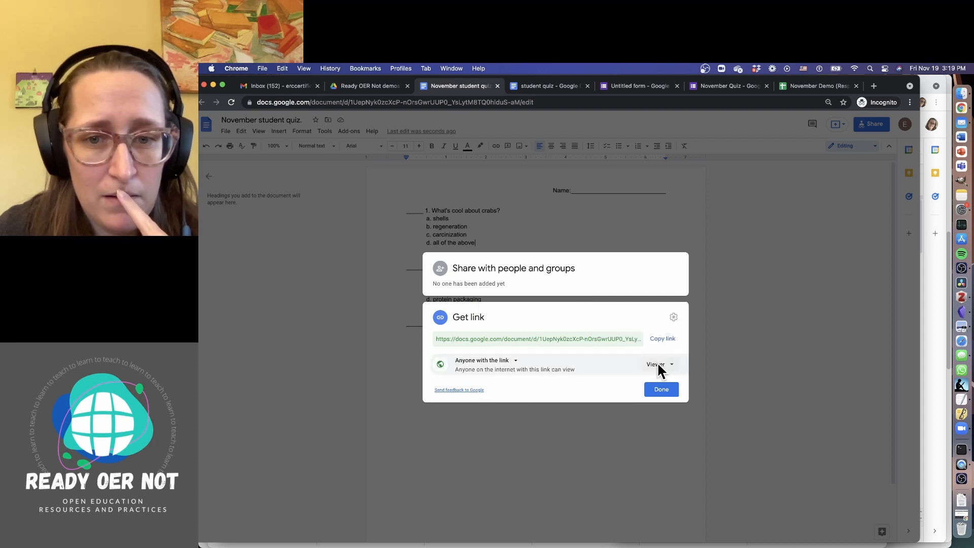
click(503, 292)
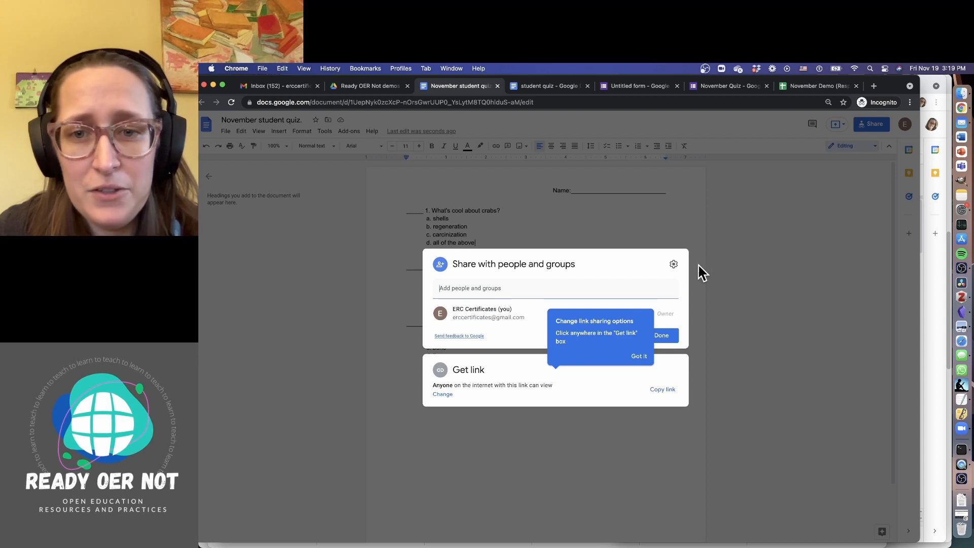
click(675, 264)
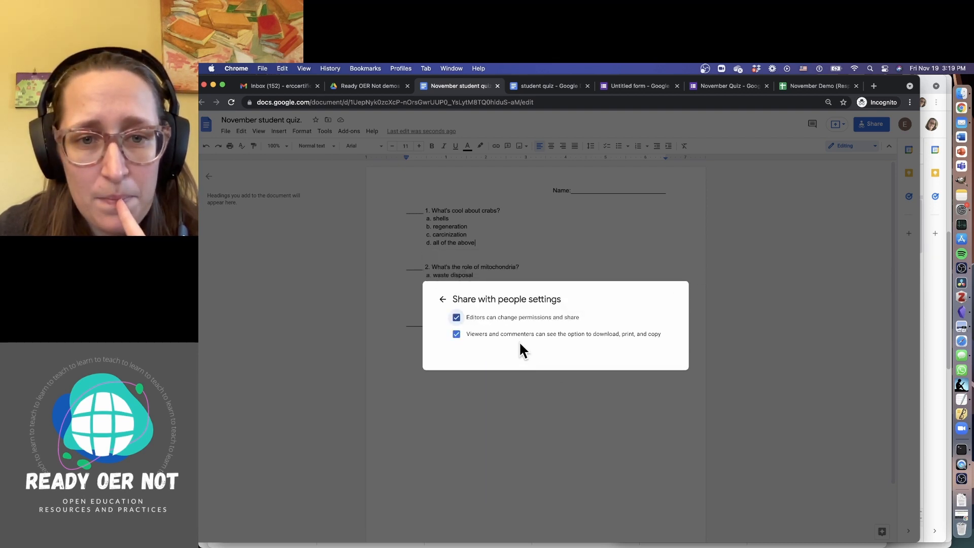
click(443, 300)
click(699, 235)
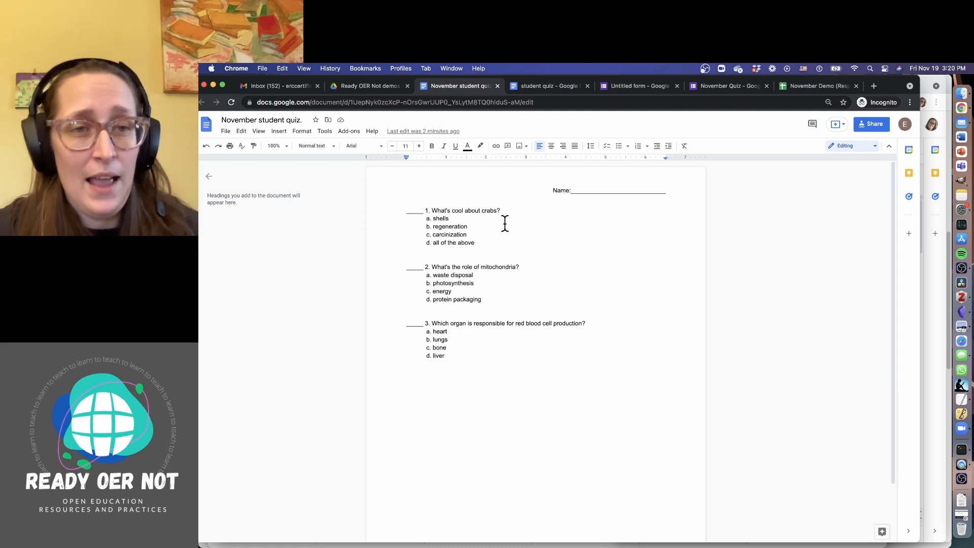
On the November Demo responses sheet, close and relaunch AutoCrat, then start a NEW JOB
click(373, 87)
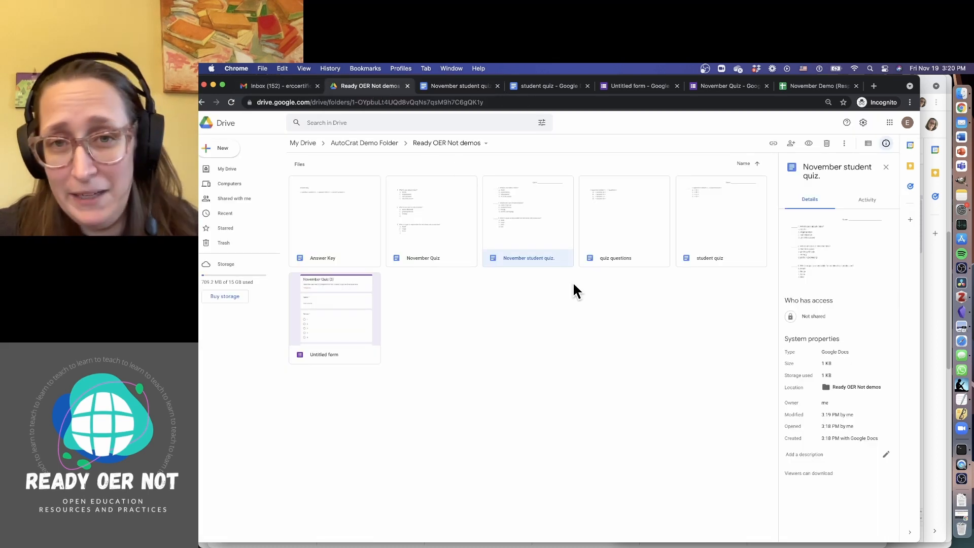
click(818, 86)
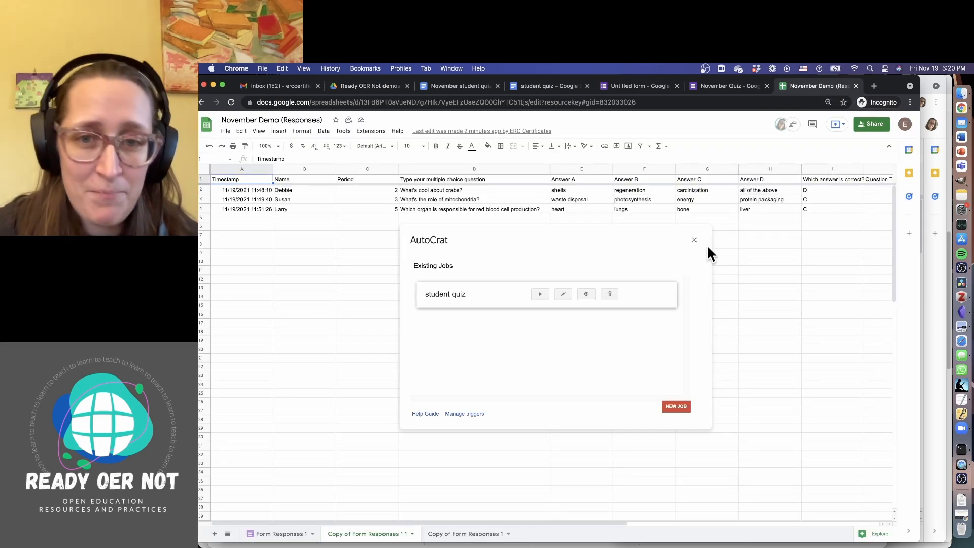
click(694, 239)
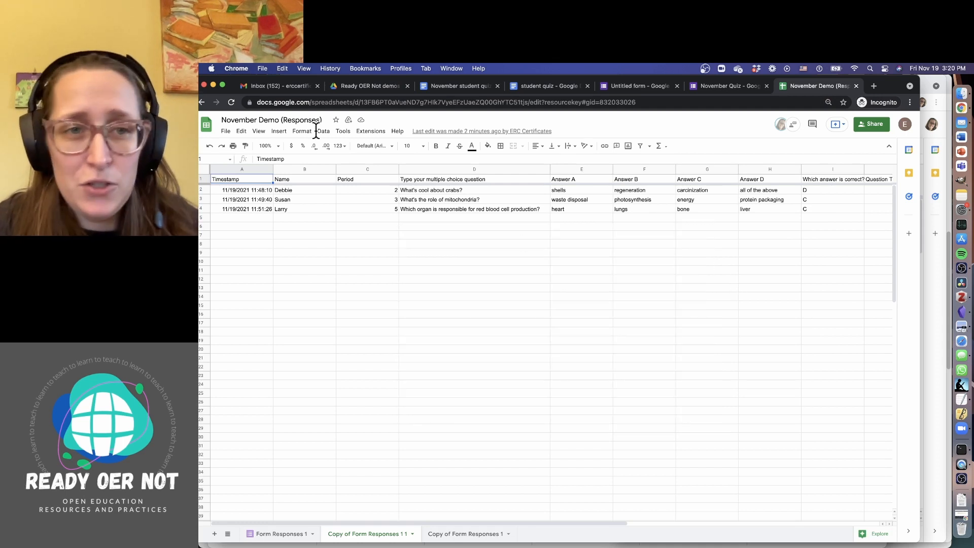
click(379, 131)
mouse_move(416, 212)
click(561, 218)
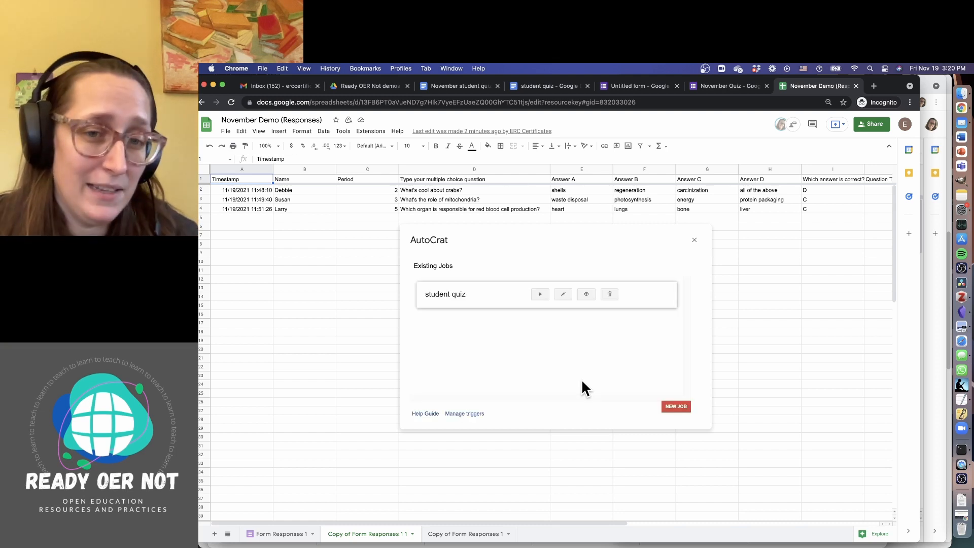
click(681, 407)
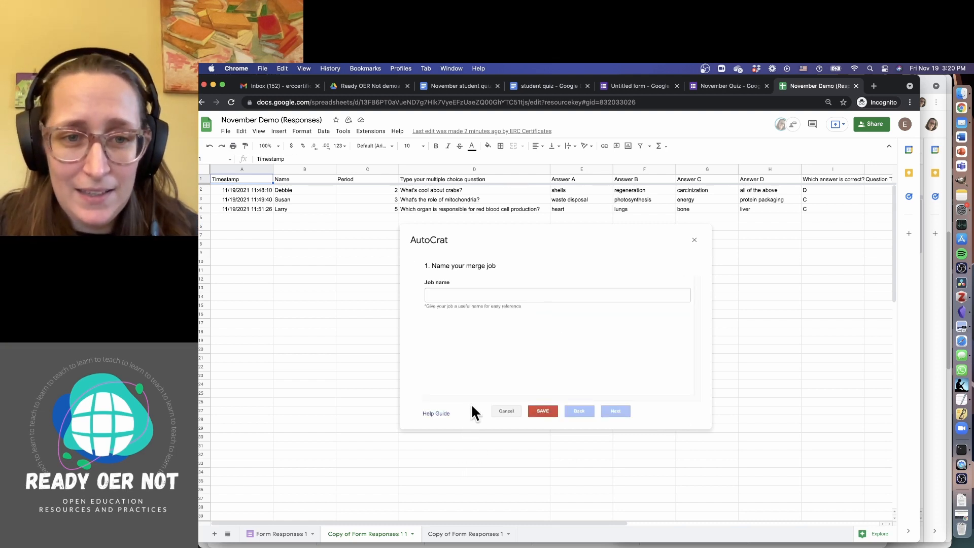
Name the merge job 'november answer key.' and generate an example template
click(472, 295)
text(no)
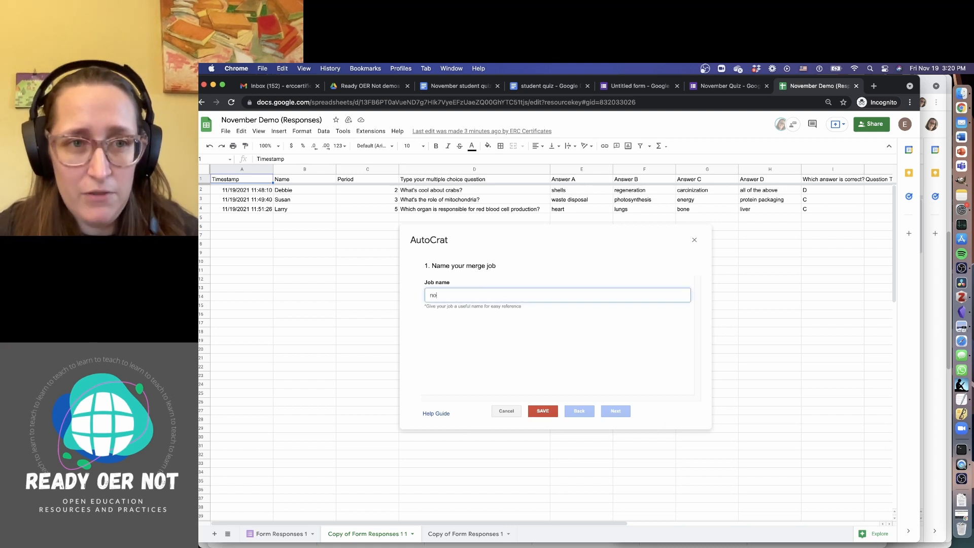
text(vemer)
key(BackSpace)
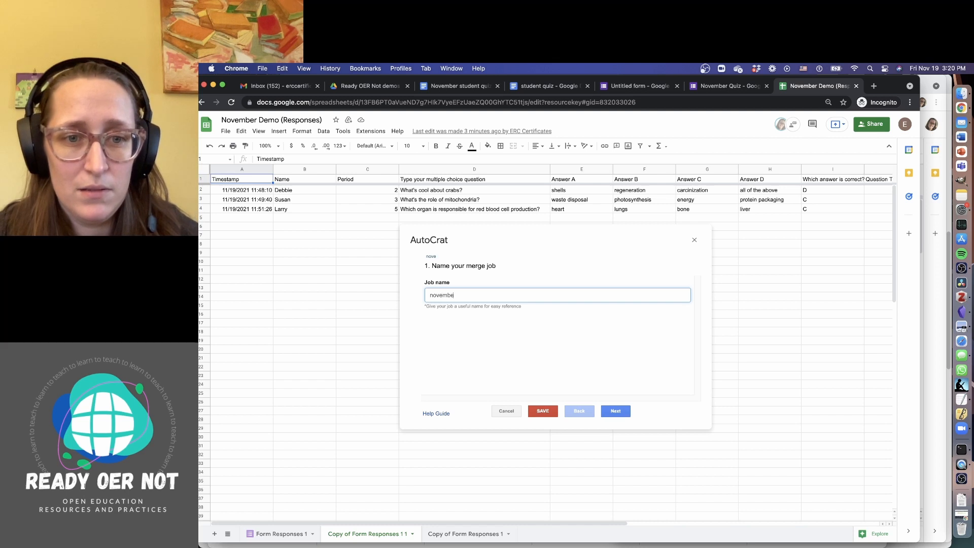
text(ber answer key.)
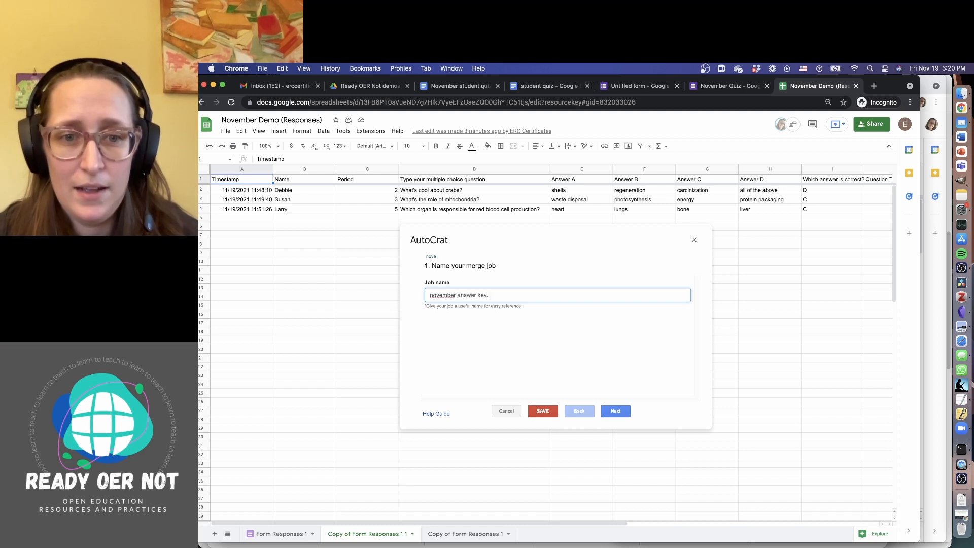
click(613, 412)
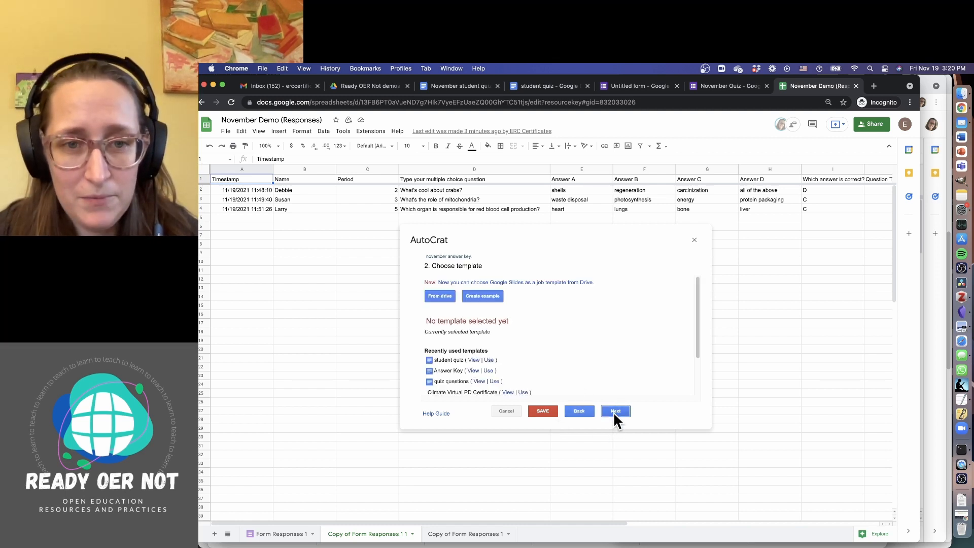
click(494, 298)
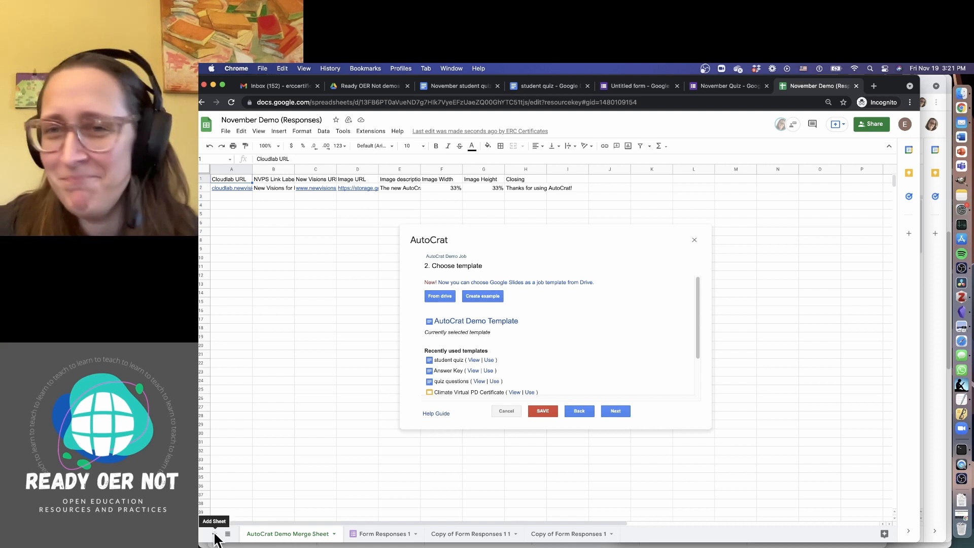
Delete the AutoCrat Demo Merge Sheet tab and return to the Drive folder
click(334, 534)
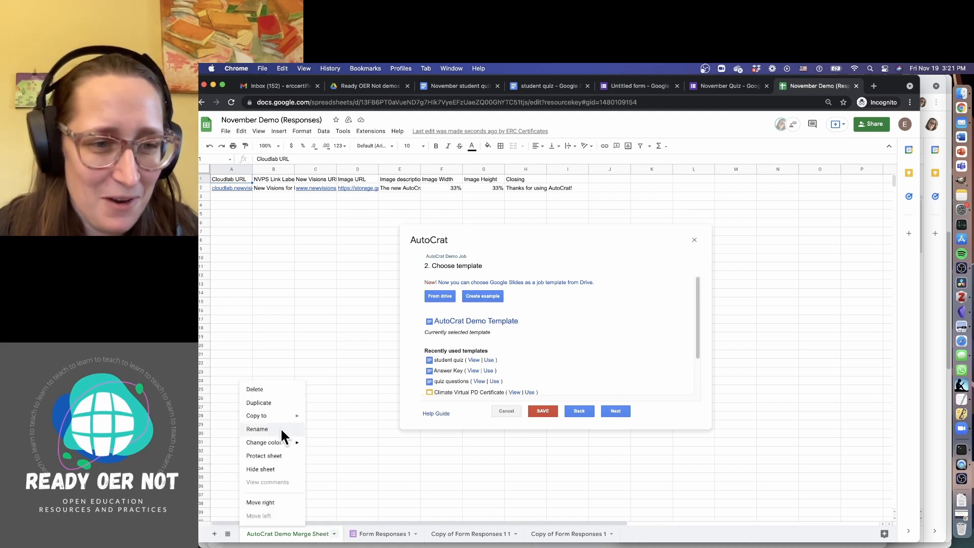
click(279, 389)
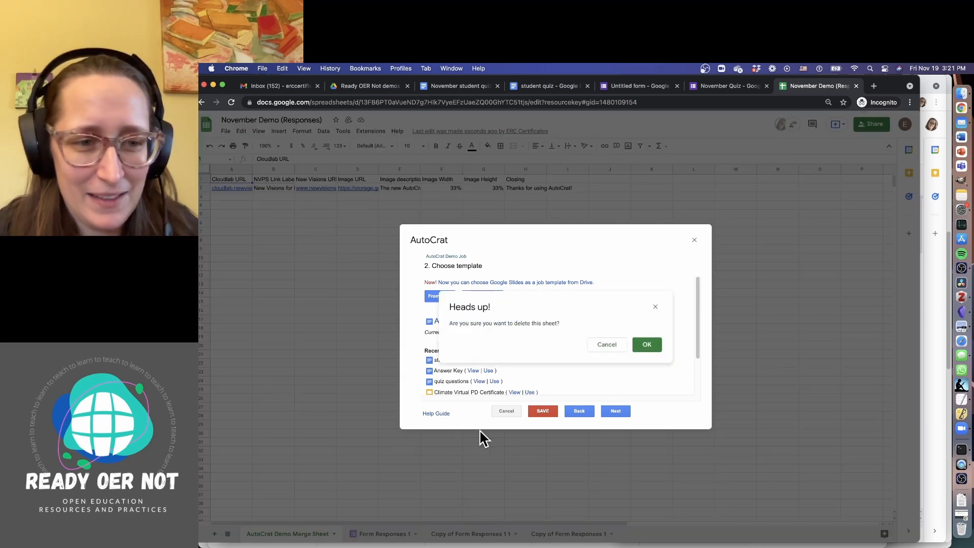
click(648, 344)
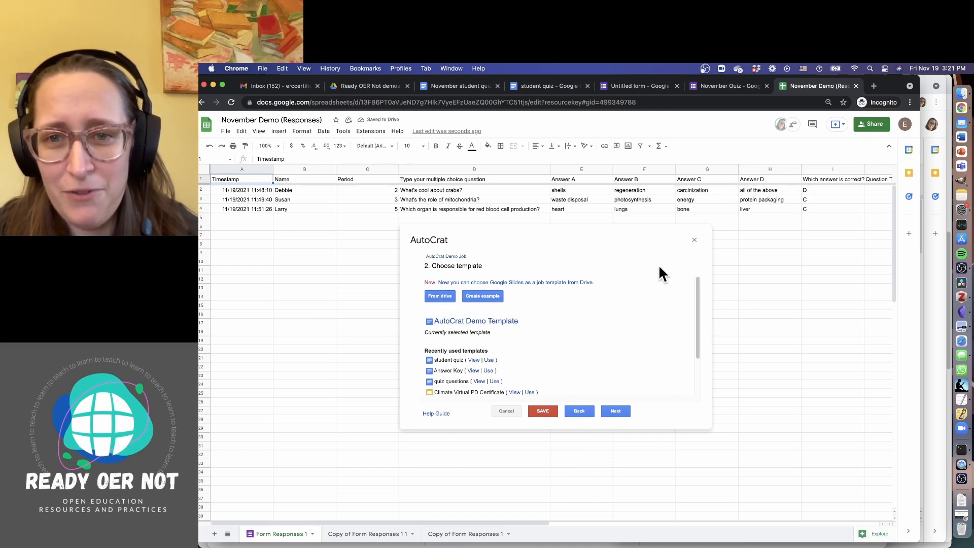
click(372, 87)
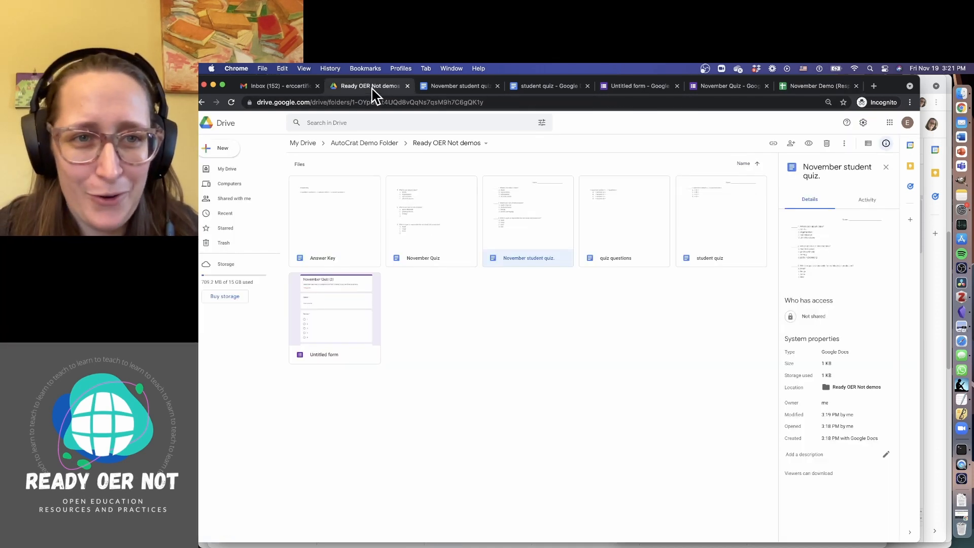
Create a new blank Google Doc in the folder titled 'Answer key'
right_click(461, 351)
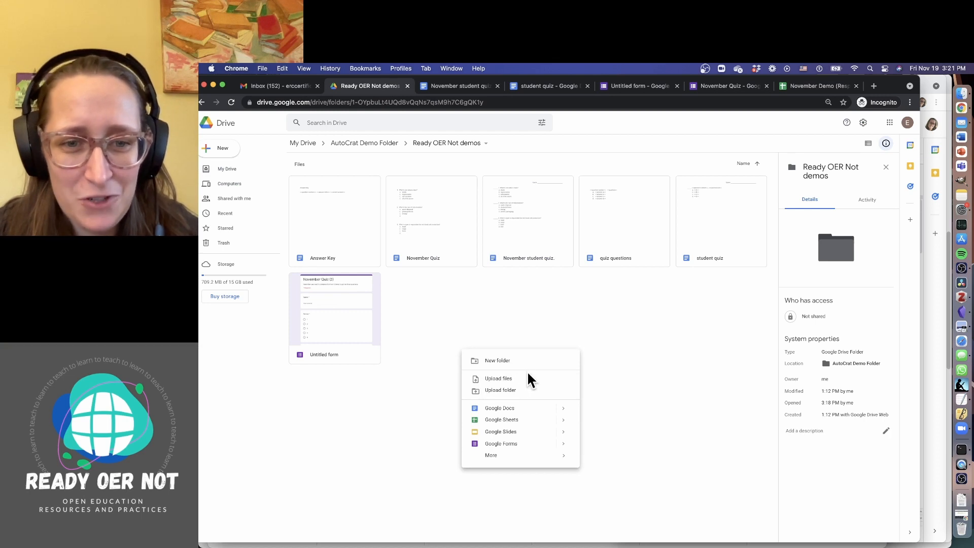
click(530, 409)
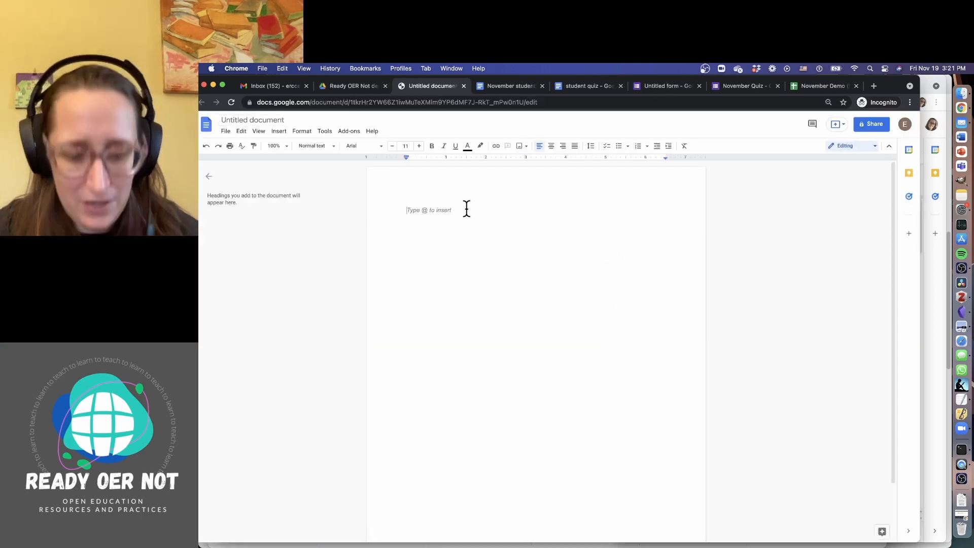
text(Answer key)
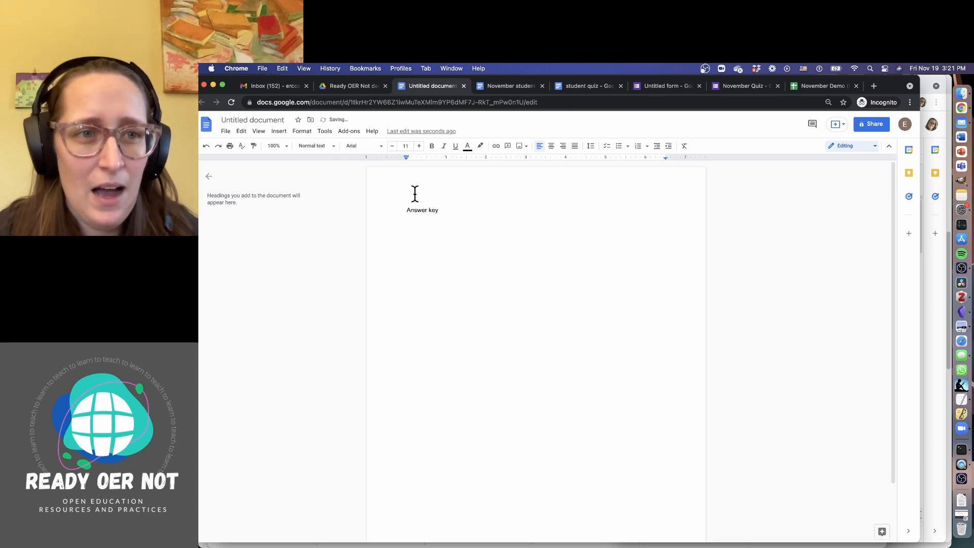
click(272, 120)
click(452, 213)
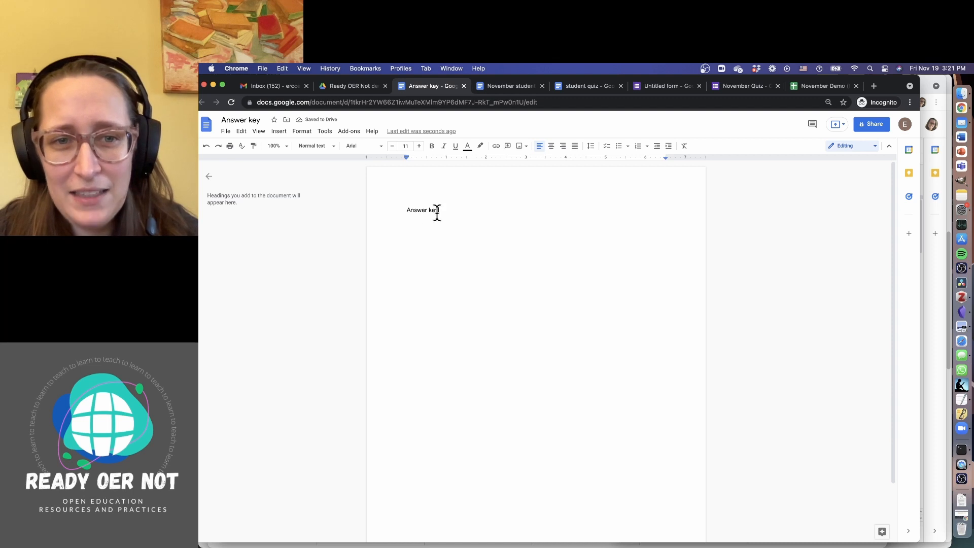
click(247, 120)
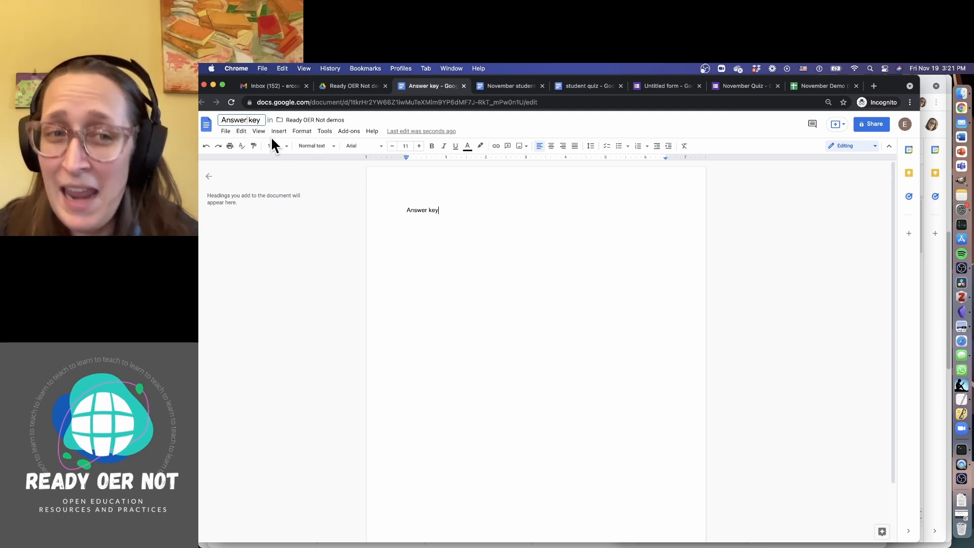
Add the line '<<question number>>. <<answer letter>> <<answer words>>' below the Answer key heading
click(482, 217)
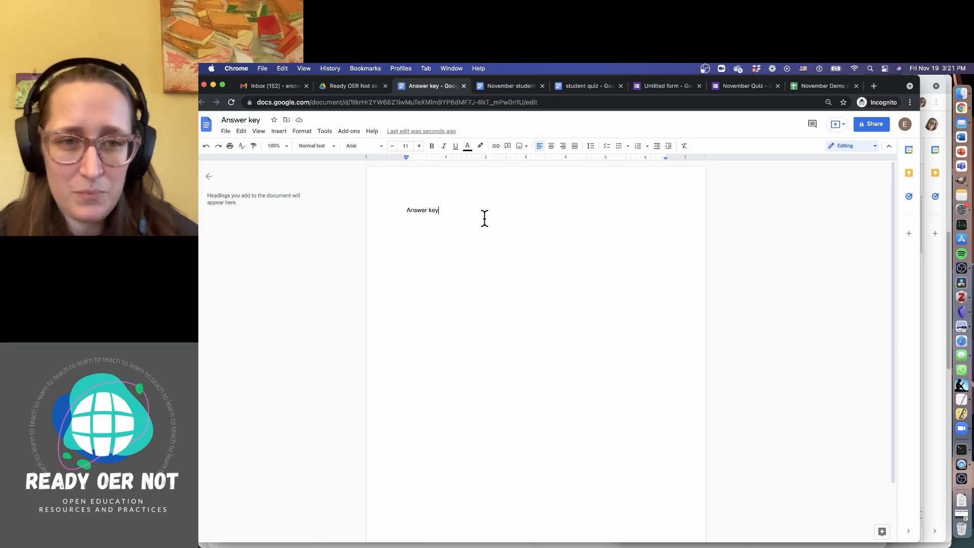
key(Return)
key(Return)
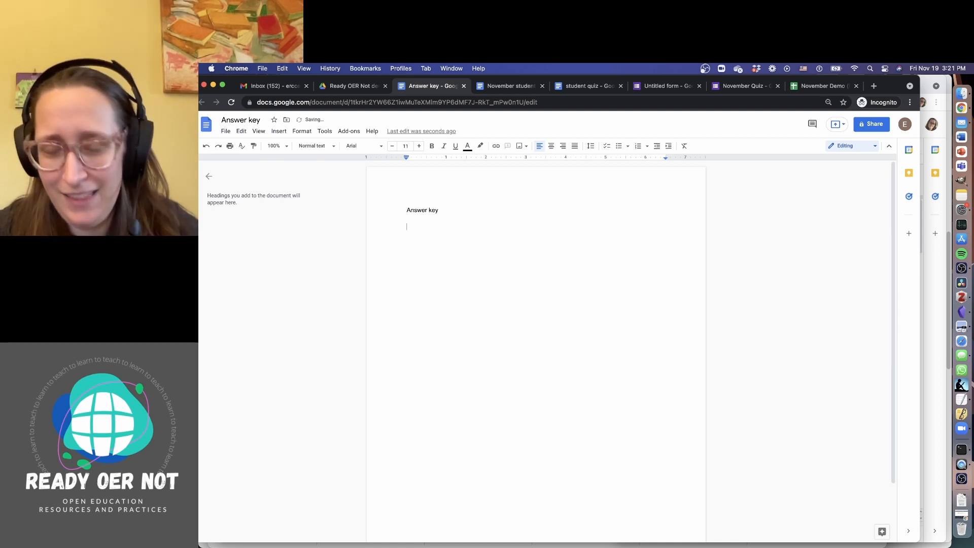
text(<<a)
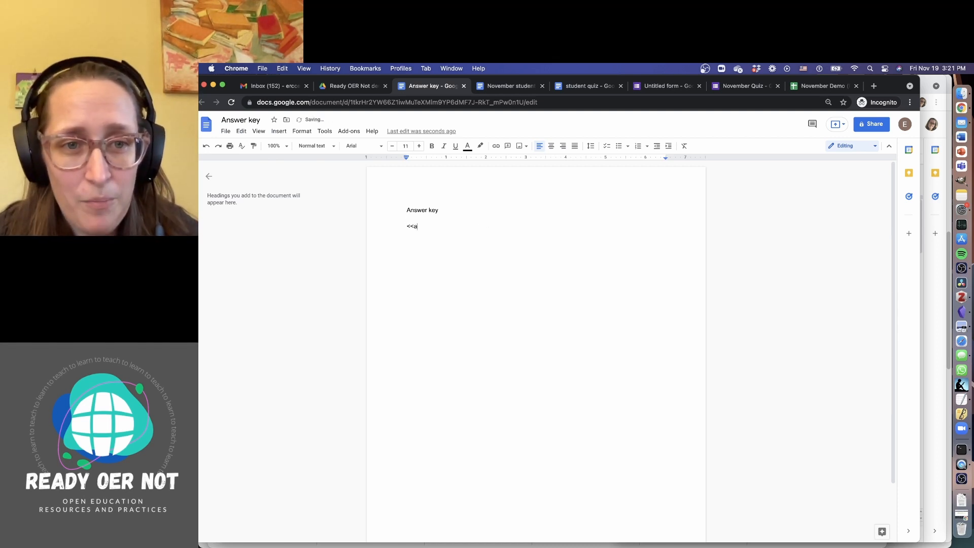
key(BackSpace)
text(question)
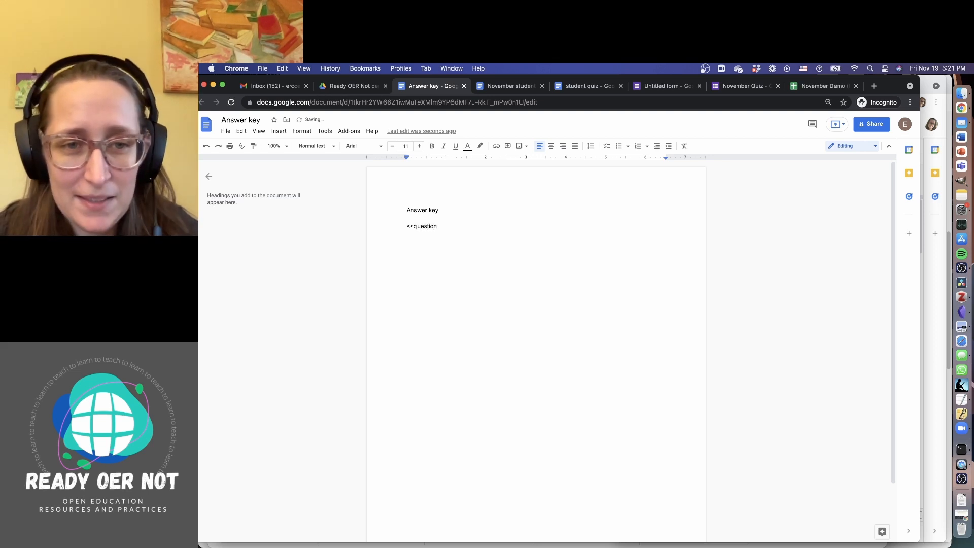
text( number)
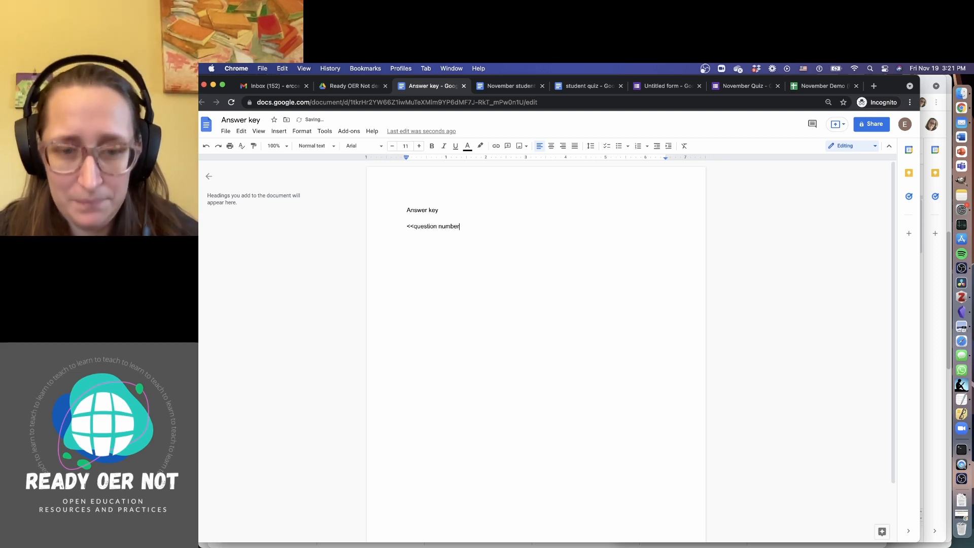
text(>>.)
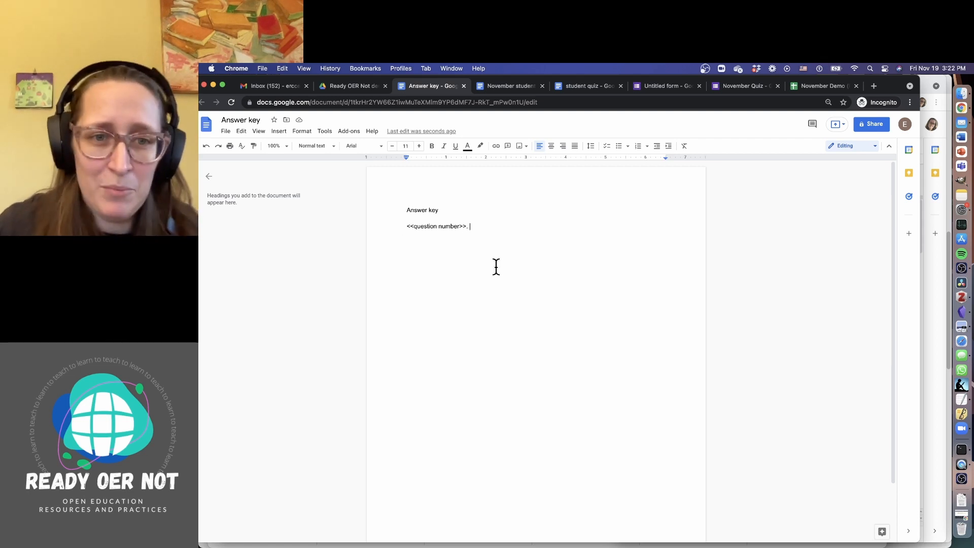
text(<<)
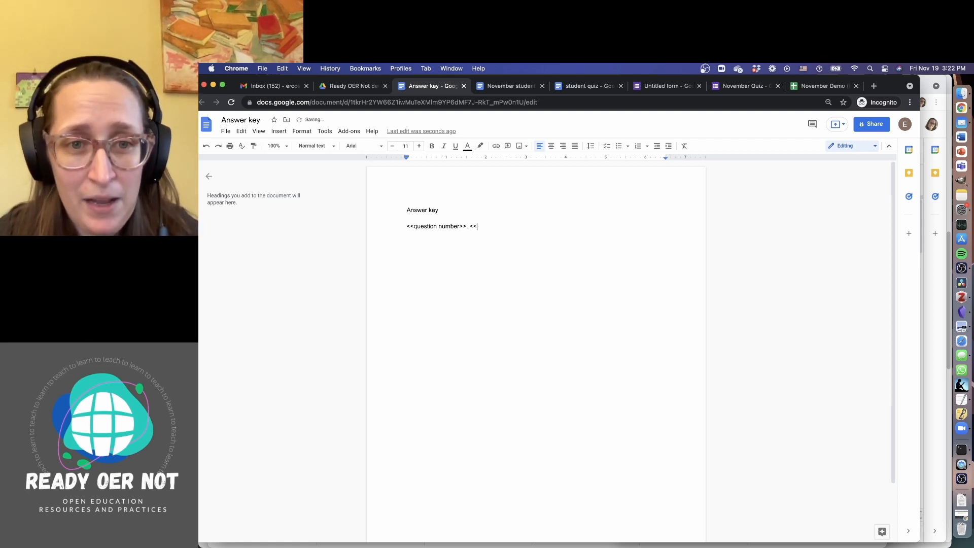
text(answer)
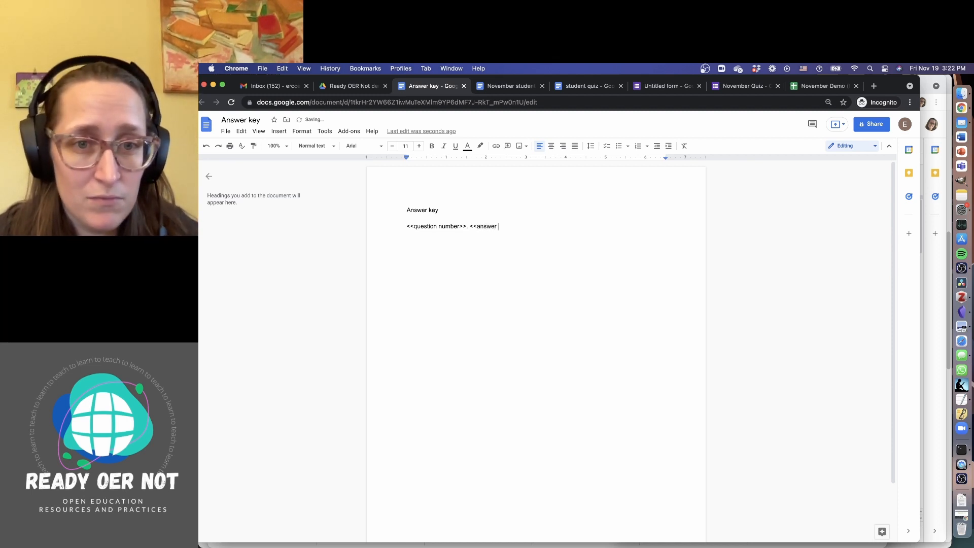
text( letter>)
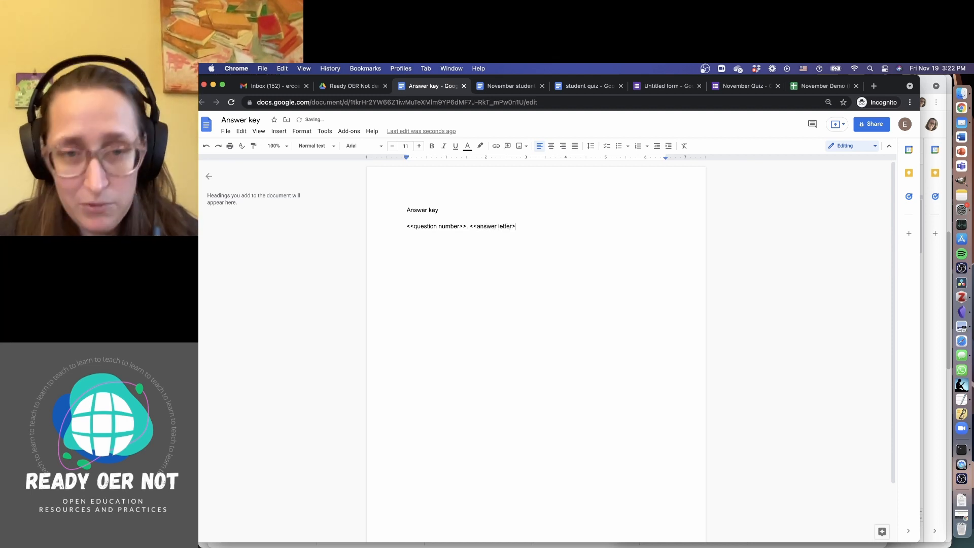
text(> <<answer words>>)
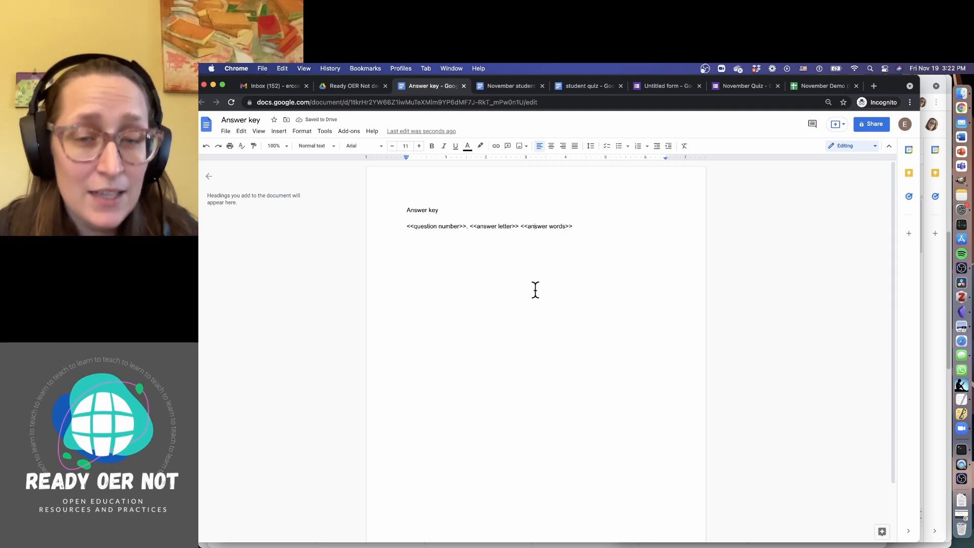
triple_click(420, 210)
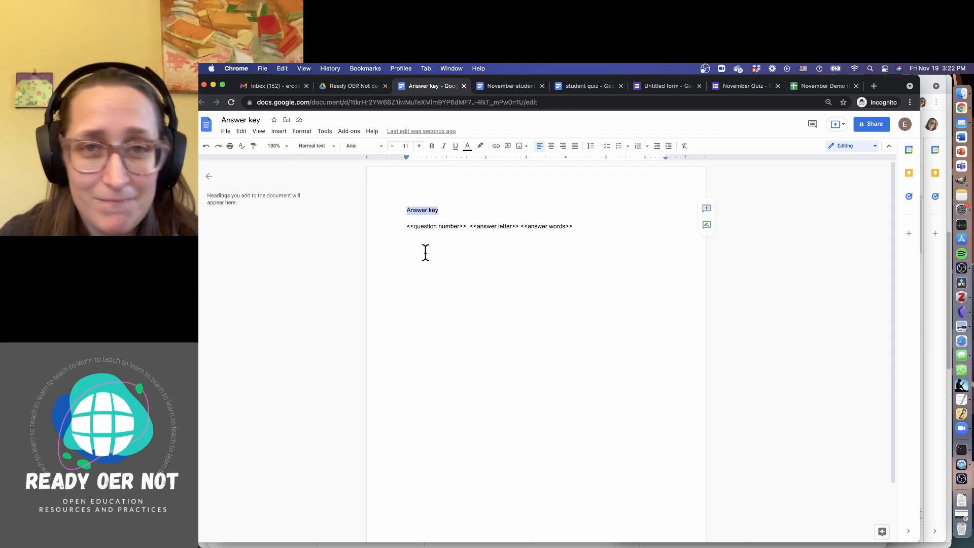
click(604, 294)
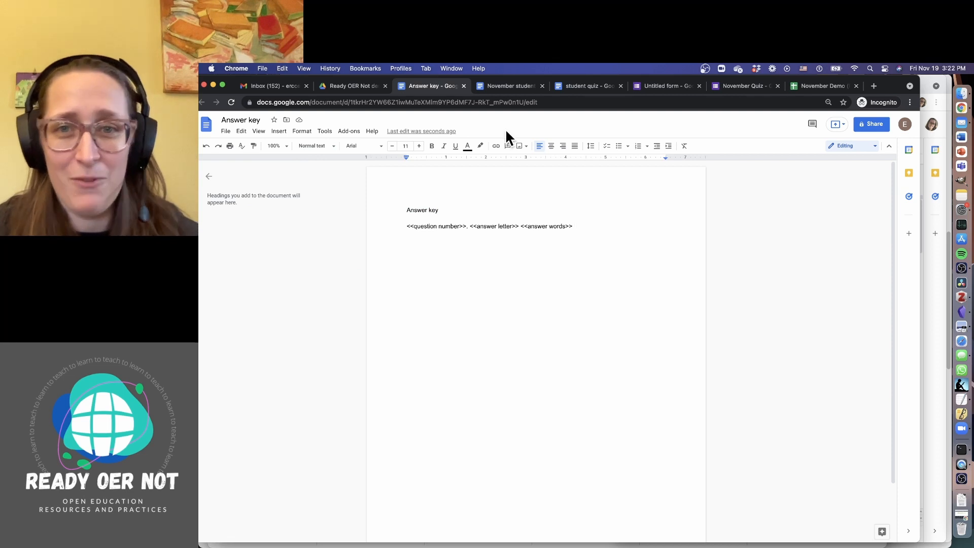
click(665, 87)
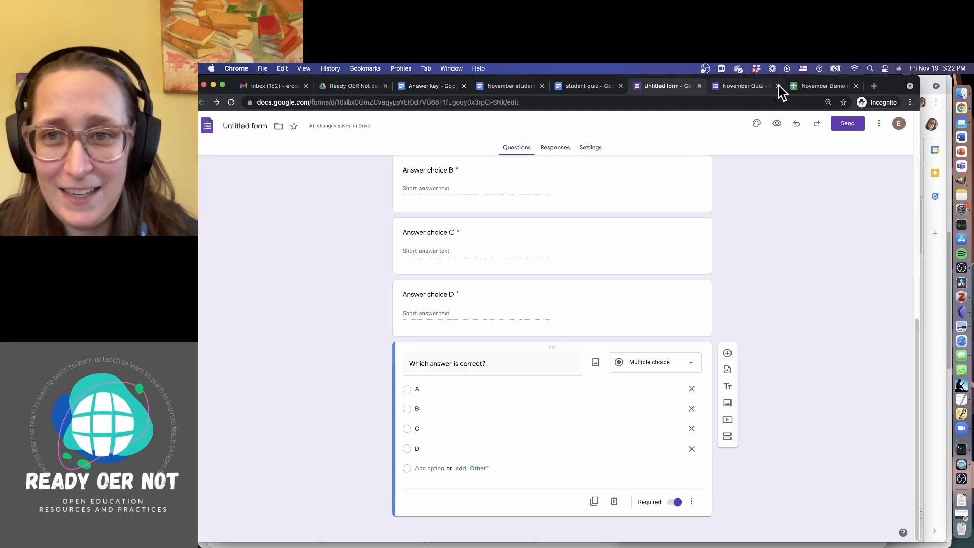
Pick the 'Answer key' Doc from Drive as the AutoCrat job's template
click(811, 87)
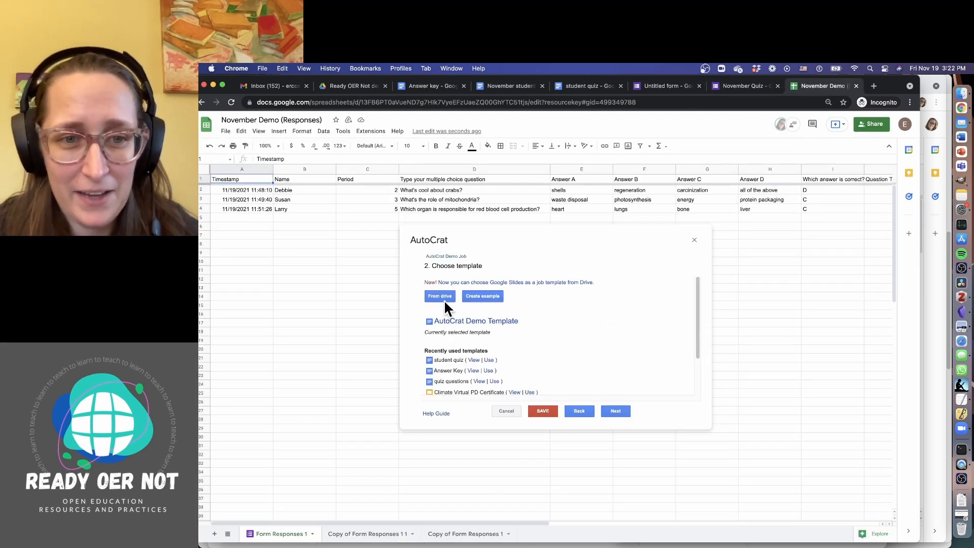
click(442, 294)
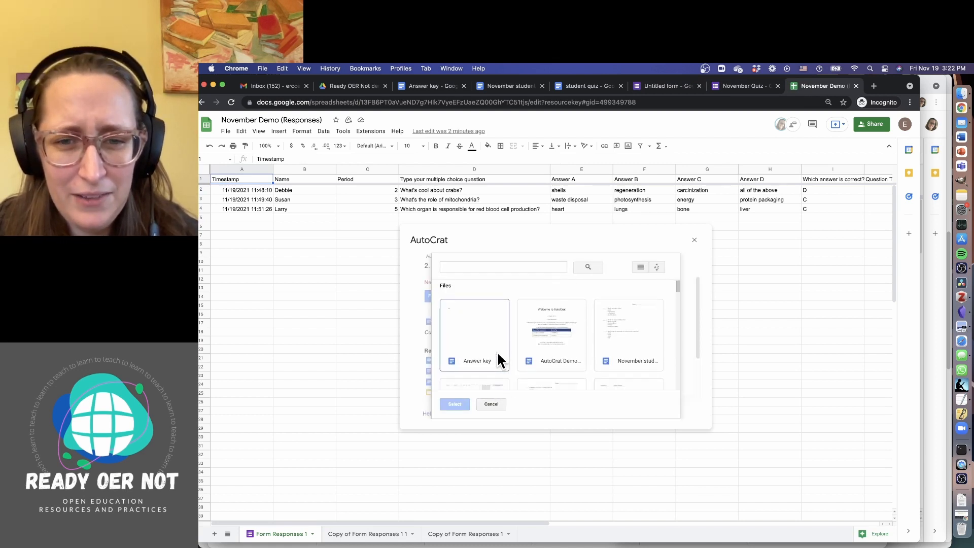
scroll(498, 354, down, 5)
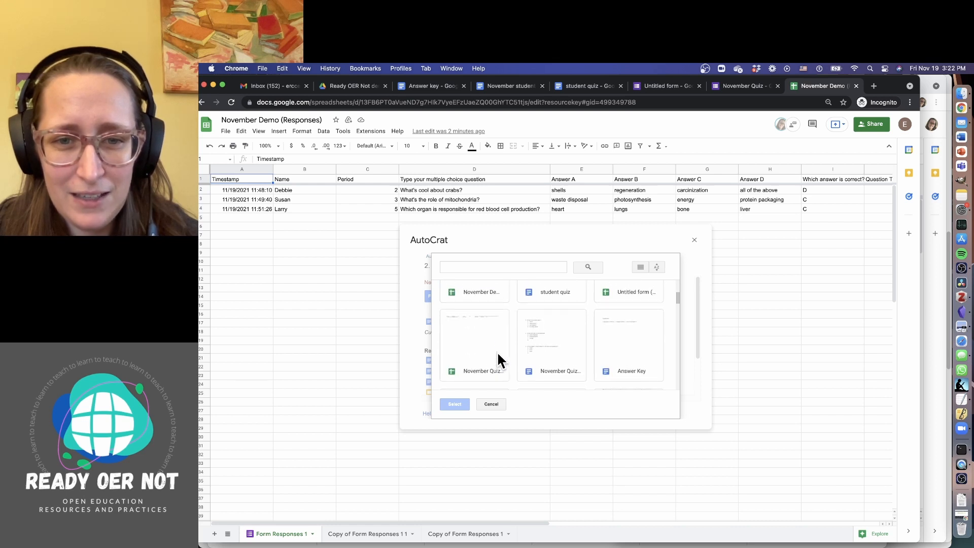
scroll(497, 354, down, 2)
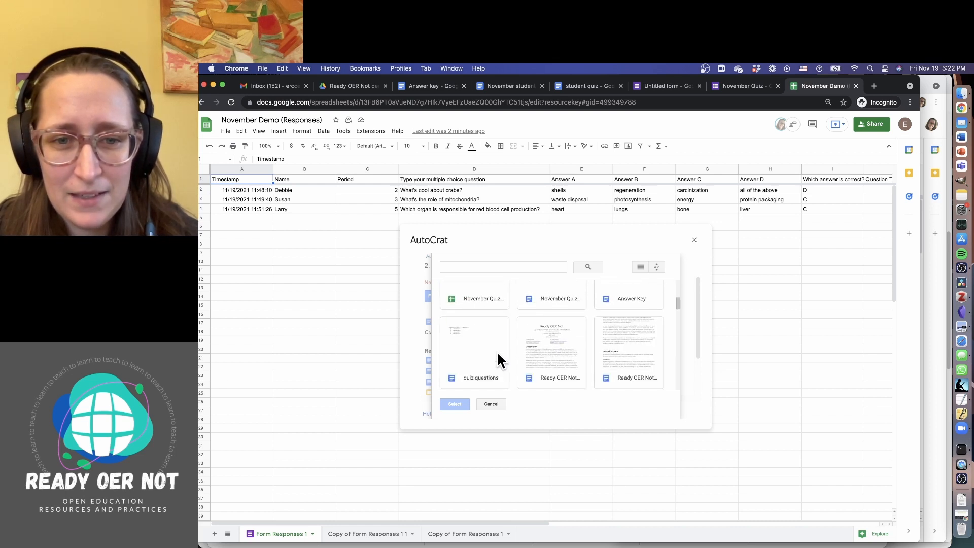
scroll(497, 355, up, 7)
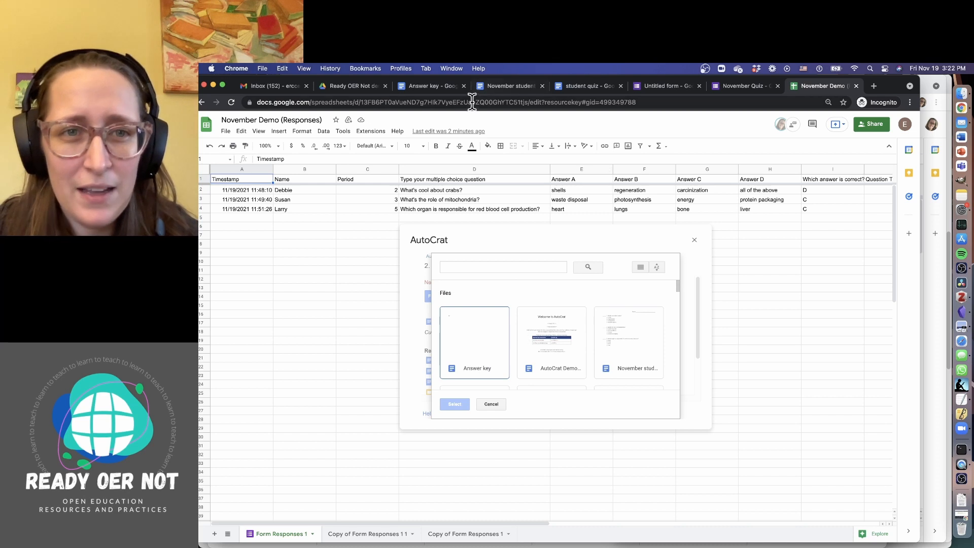
click(473, 346)
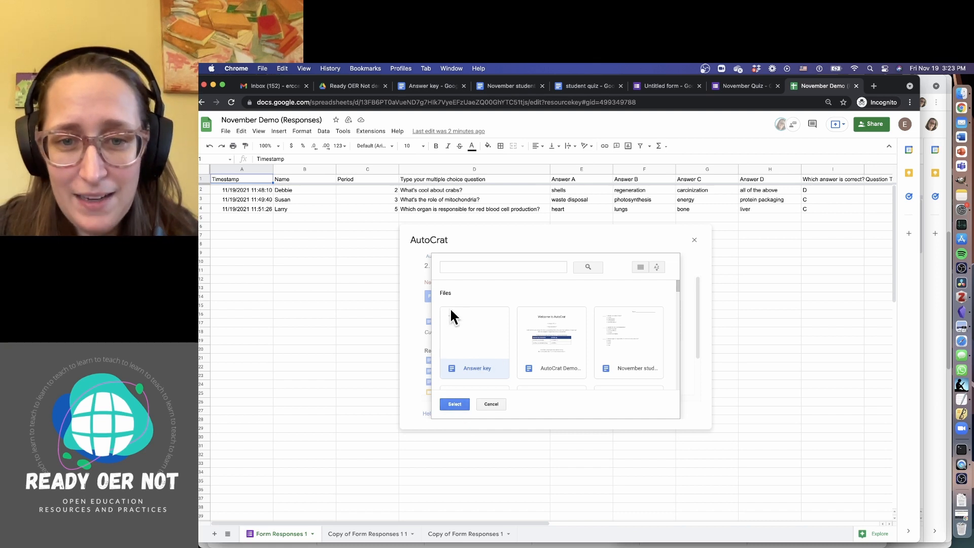
click(463, 405)
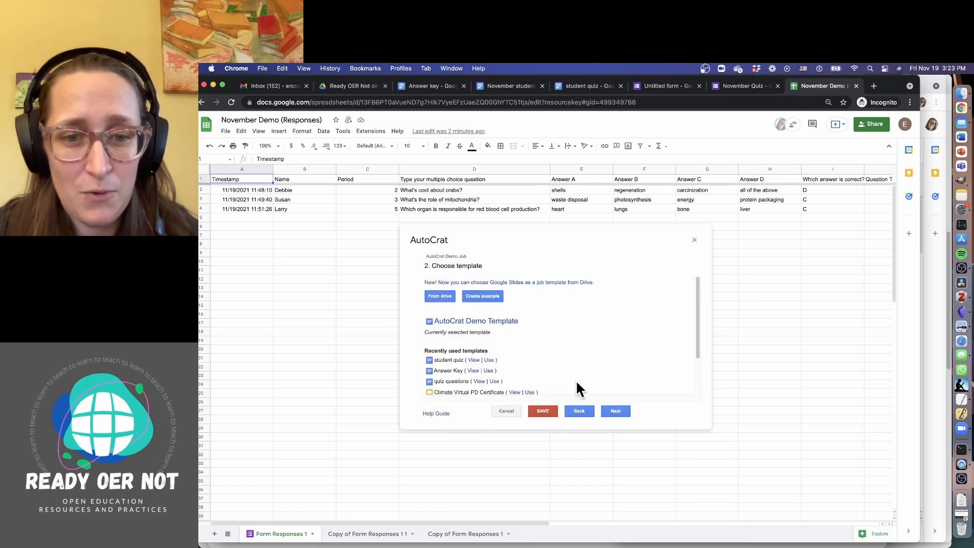
Map the three tags to the Question #, 'Which answer is correct?' and 'correct answer!' columns
click(616, 410)
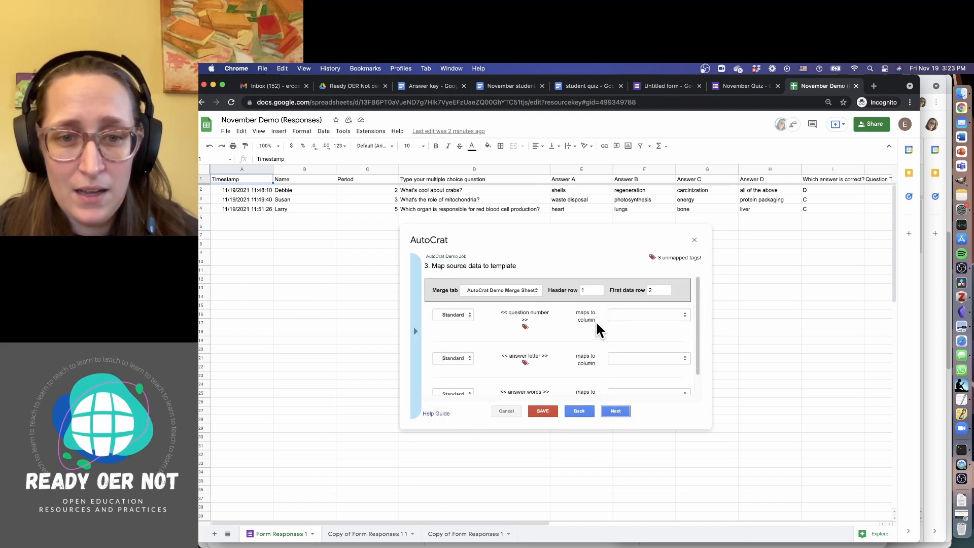
click(619, 315)
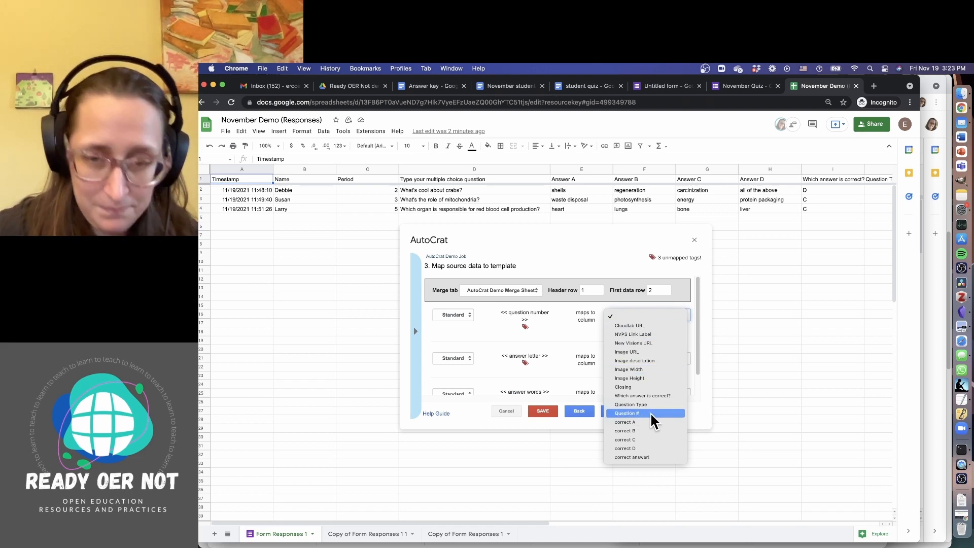
click(627, 414)
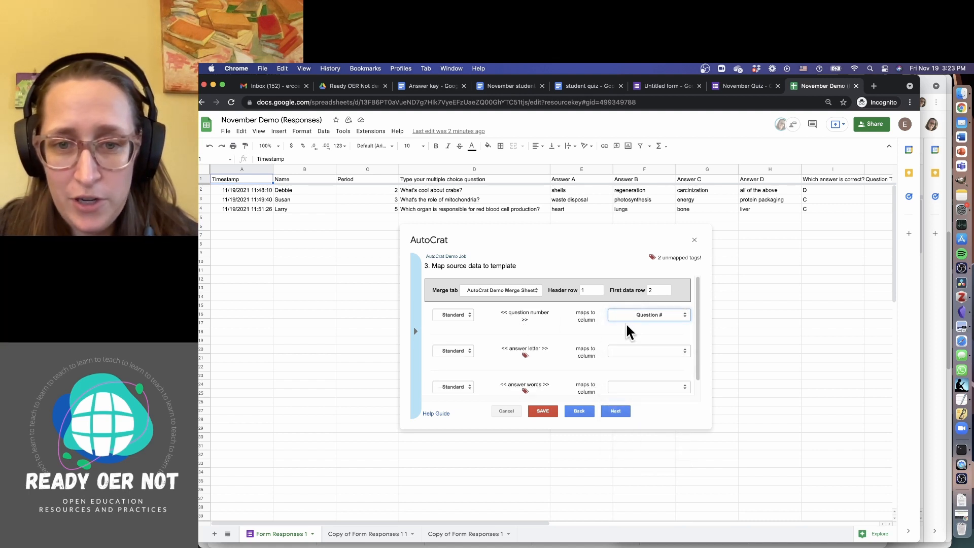
click(637, 352)
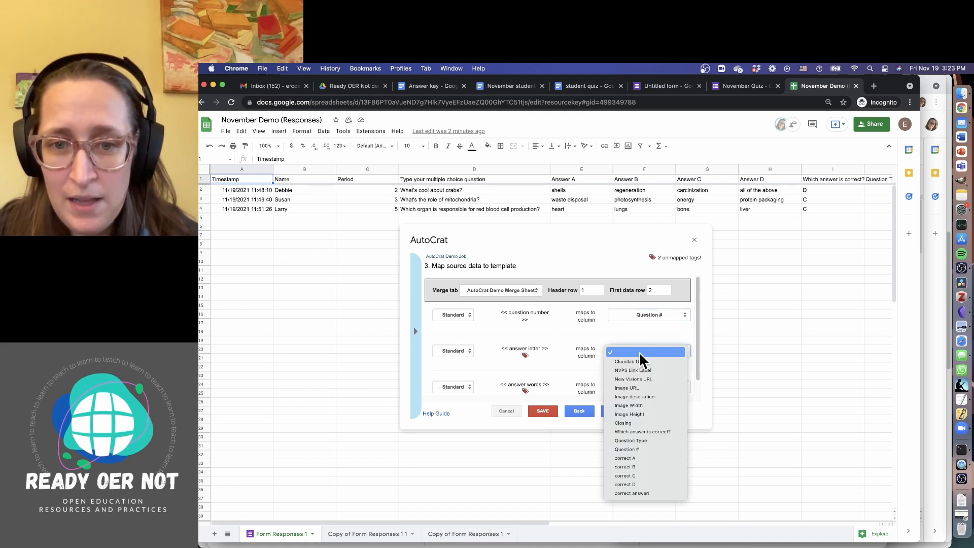
click(664, 432)
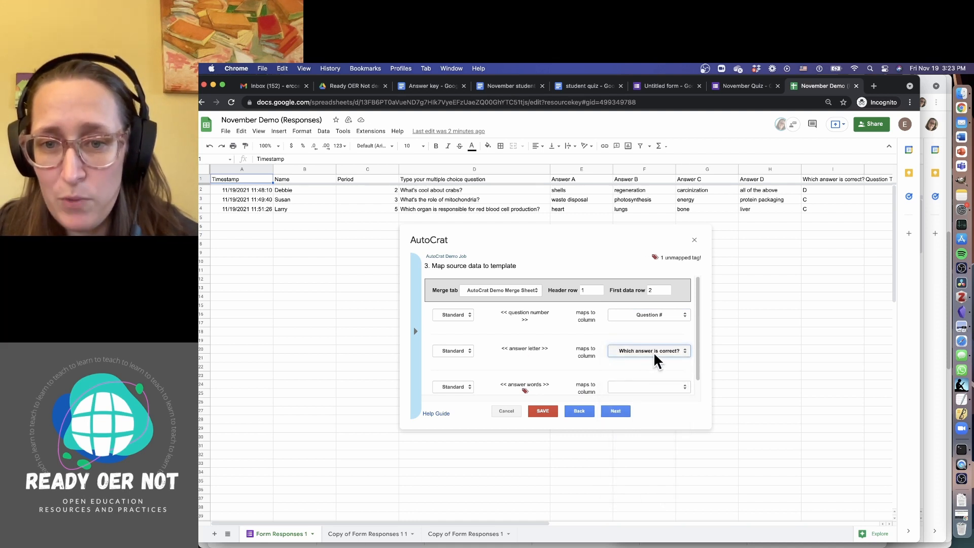
scroll(656, 361, down, 2)
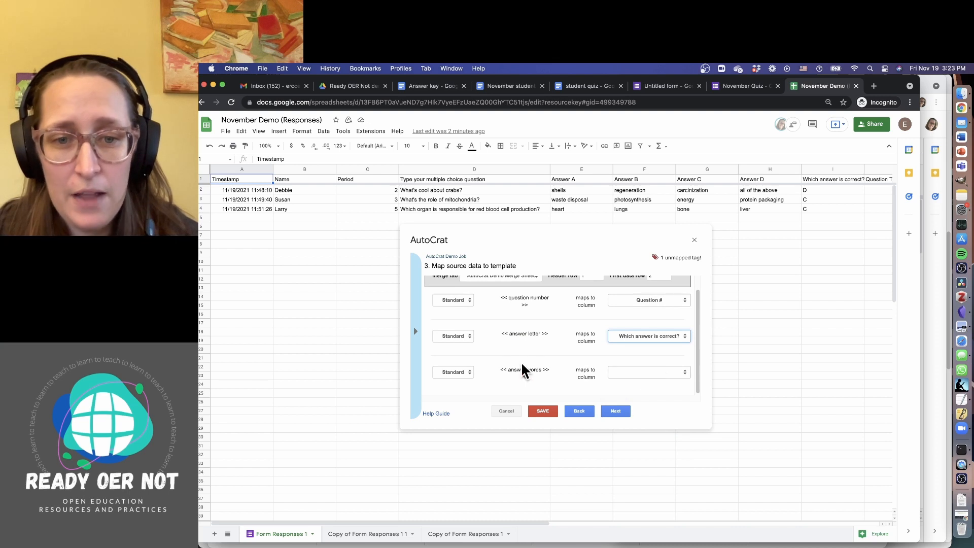
click(625, 369)
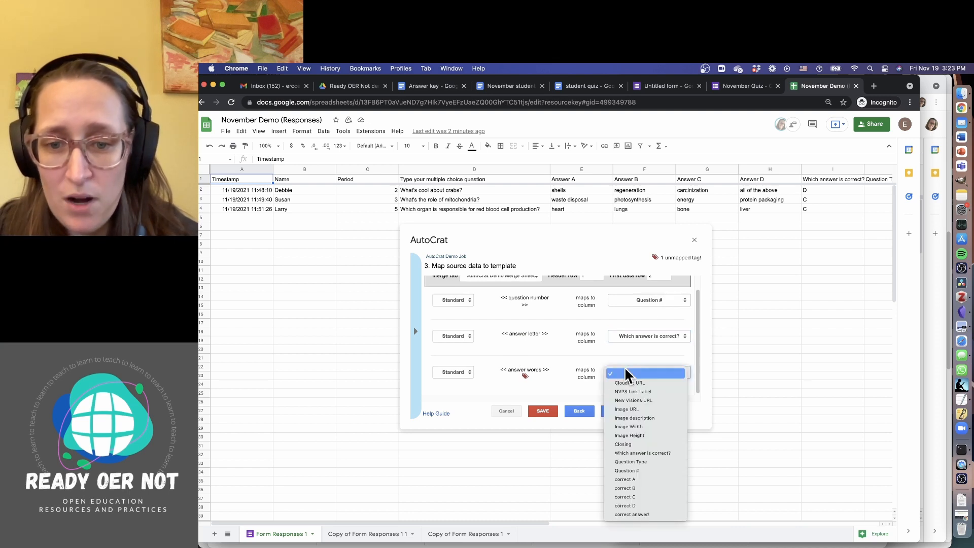
click(643, 515)
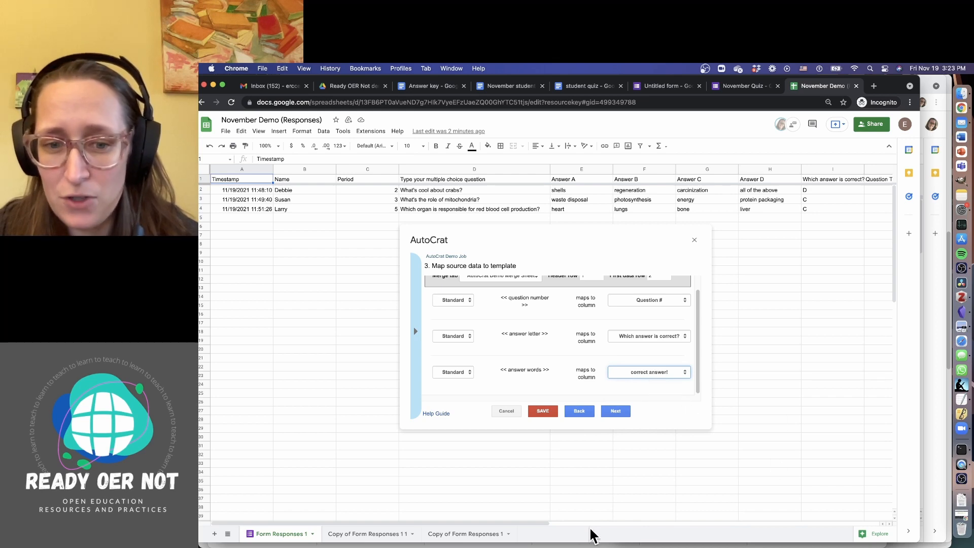
drag(541, 523, 860, 537)
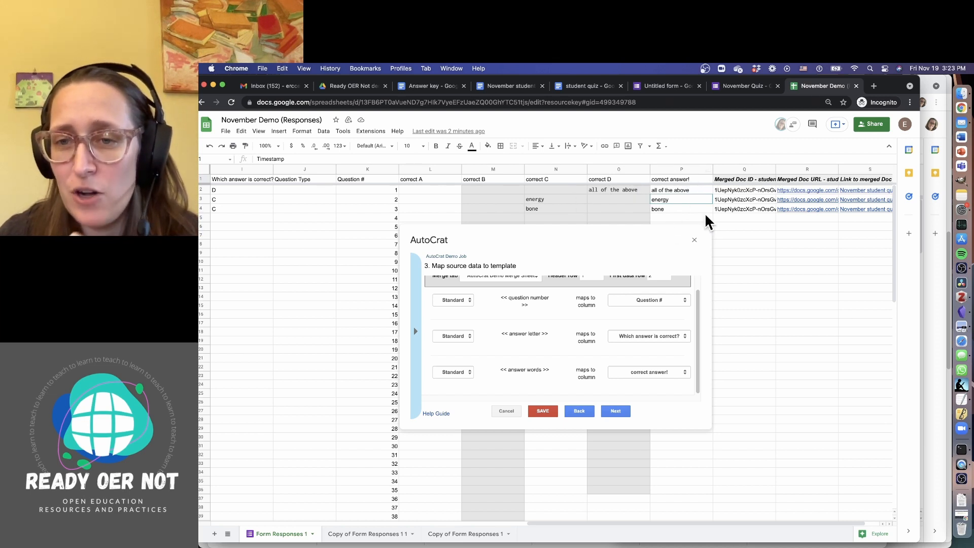
drag(573, 522, 611, 522)
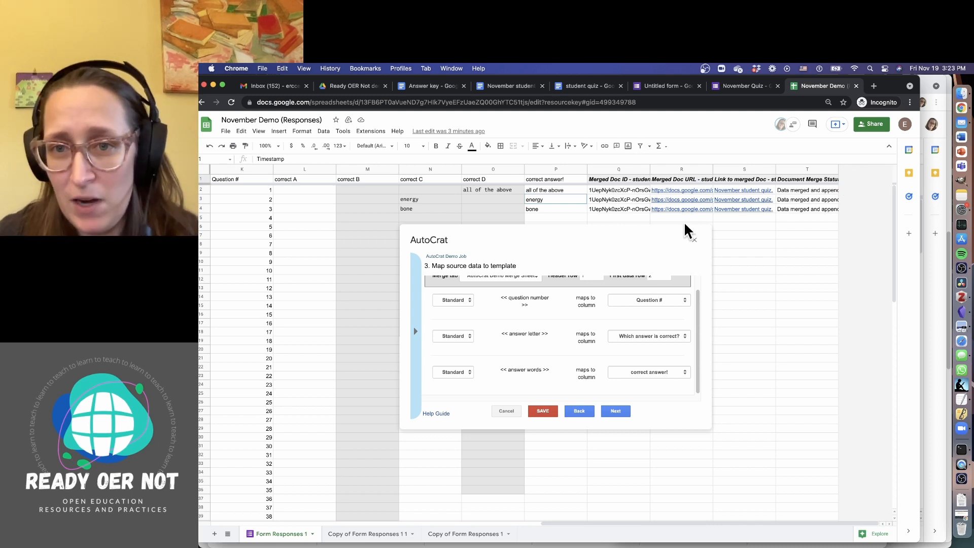
mouse_move(740, 210)
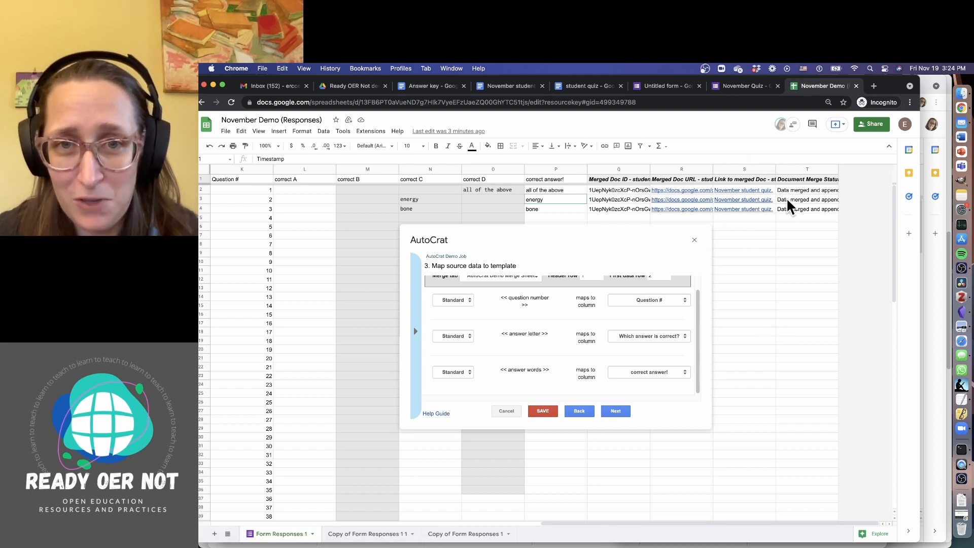
mouse_move(772, 210)
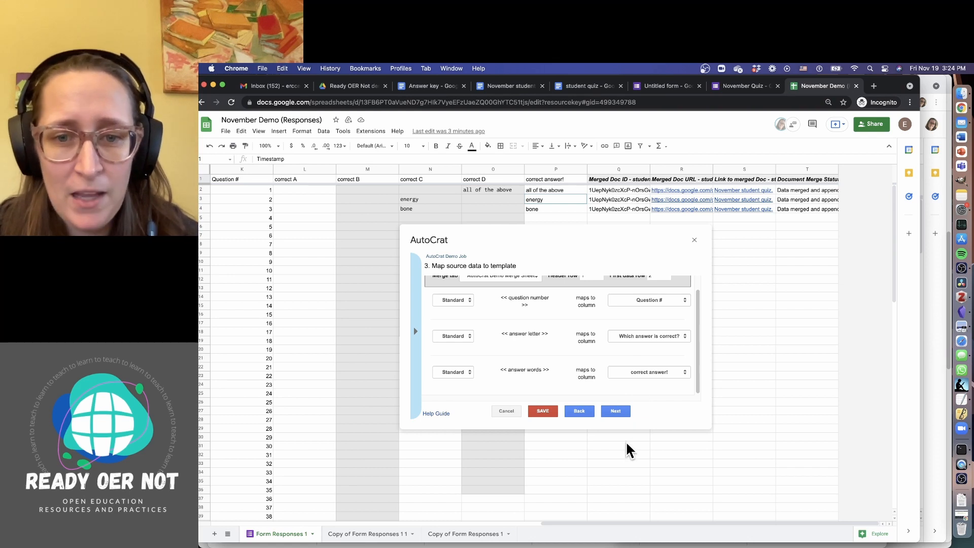
Name the output file 'November answer key.' and merge into a single document
click(579, 412)
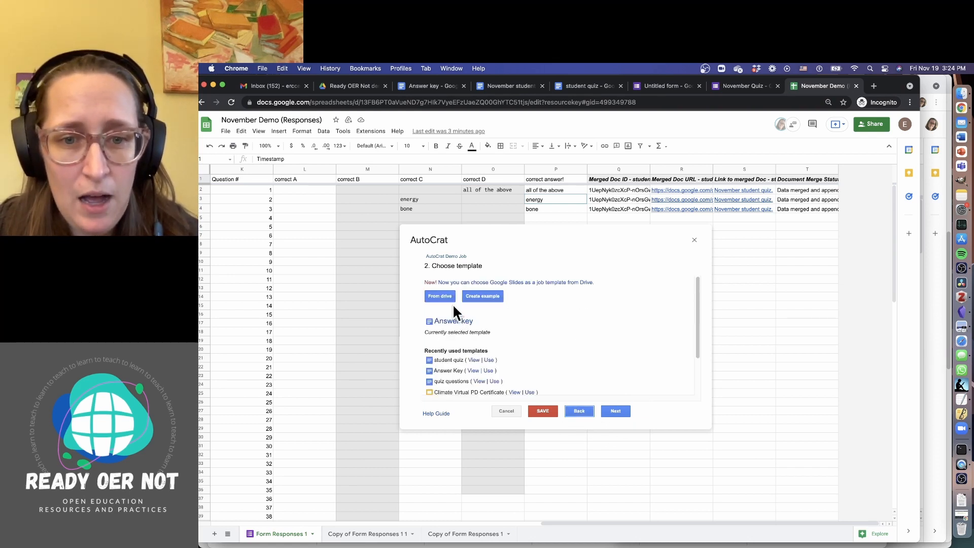
click(612, 411)
scroll(622, 332, down, 1)
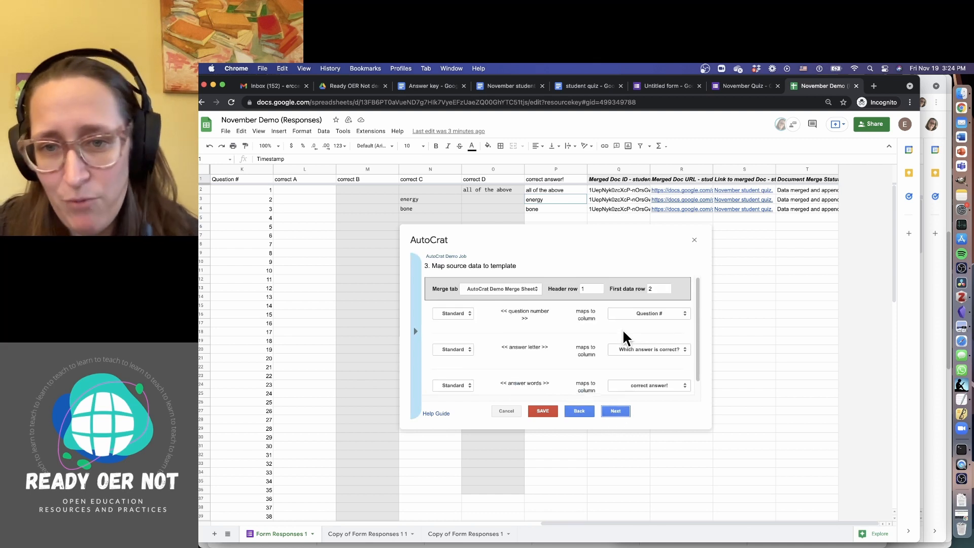
click(613, 412)
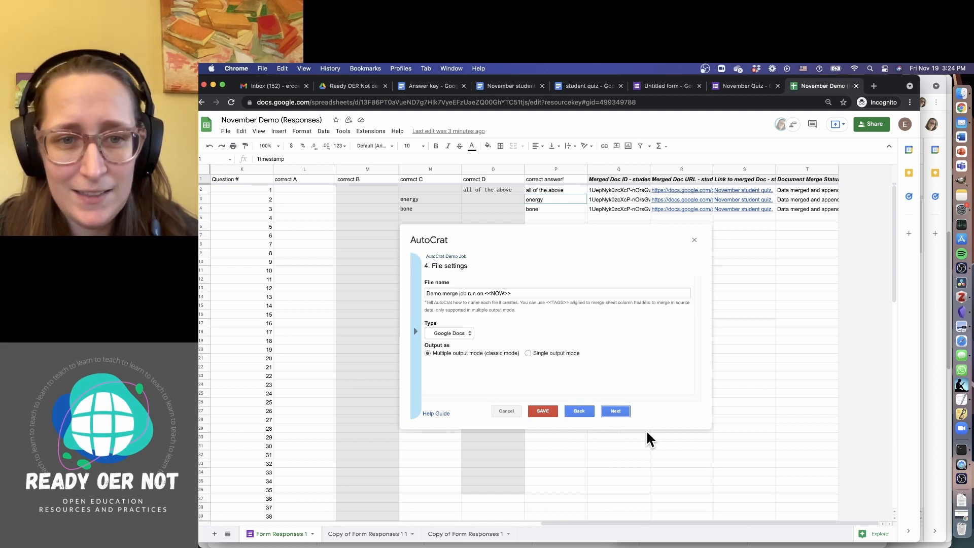
triple_click(529, 293)
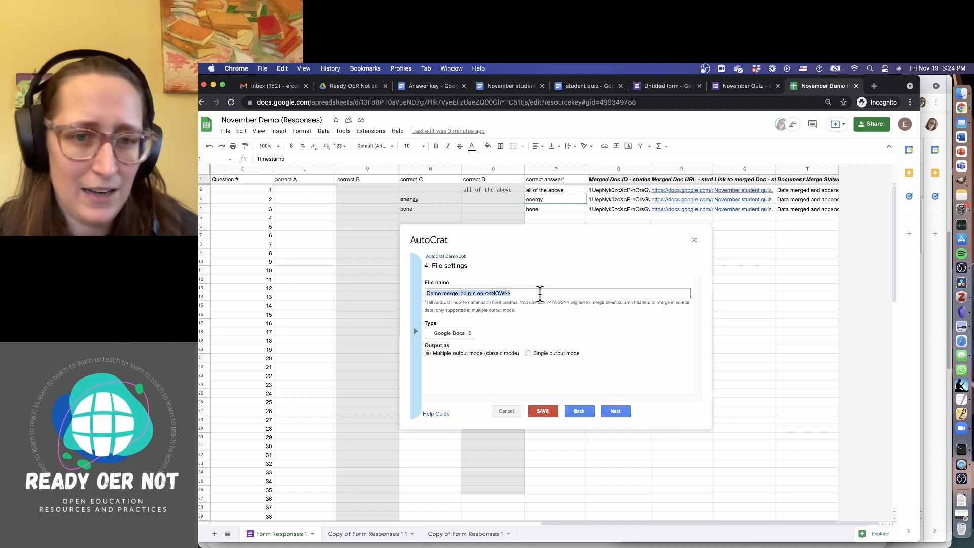
key(BackSpace)
text(N)
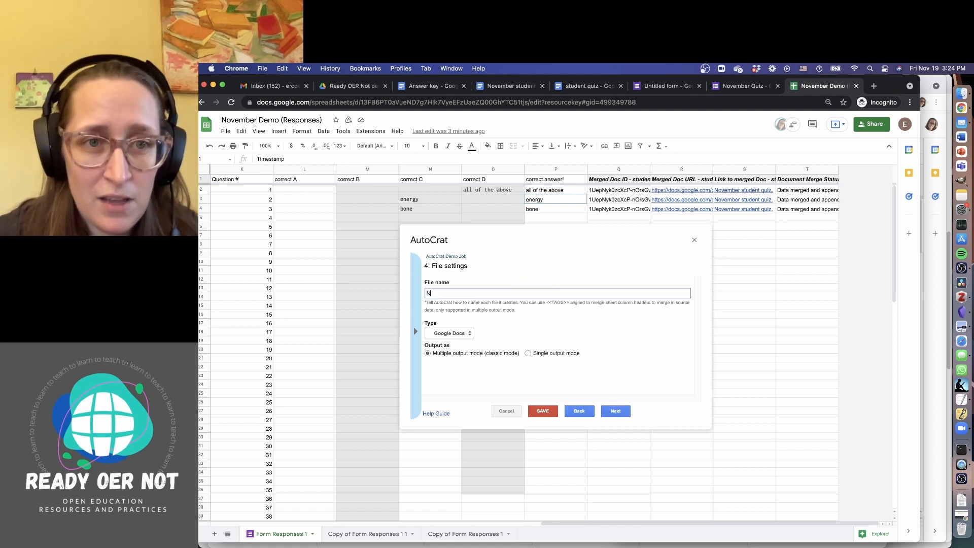
text(onvember )
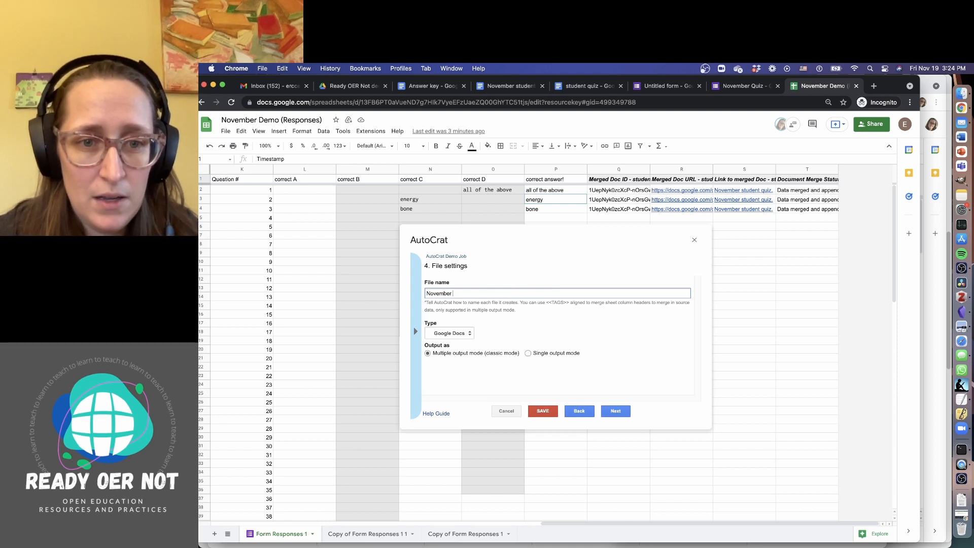
text(answer key.)
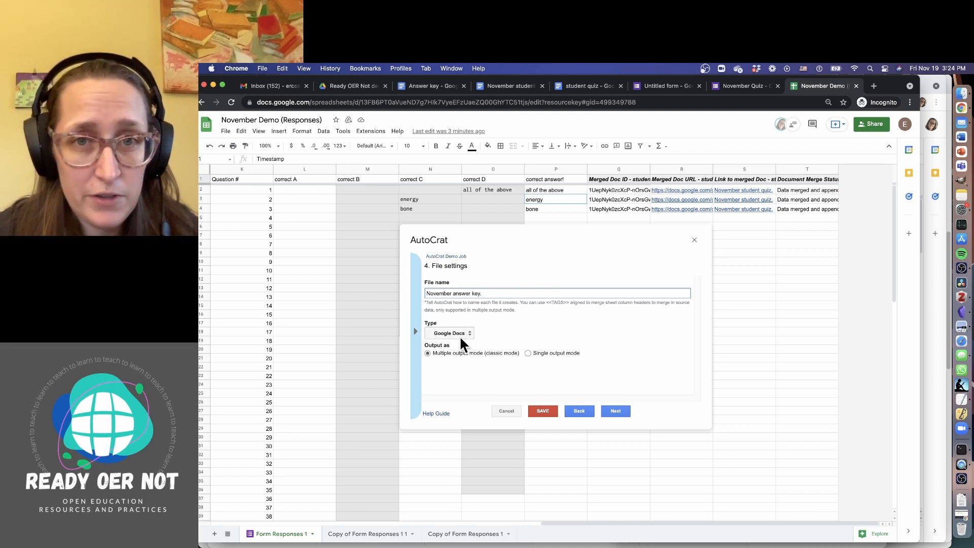
click(528, 353)
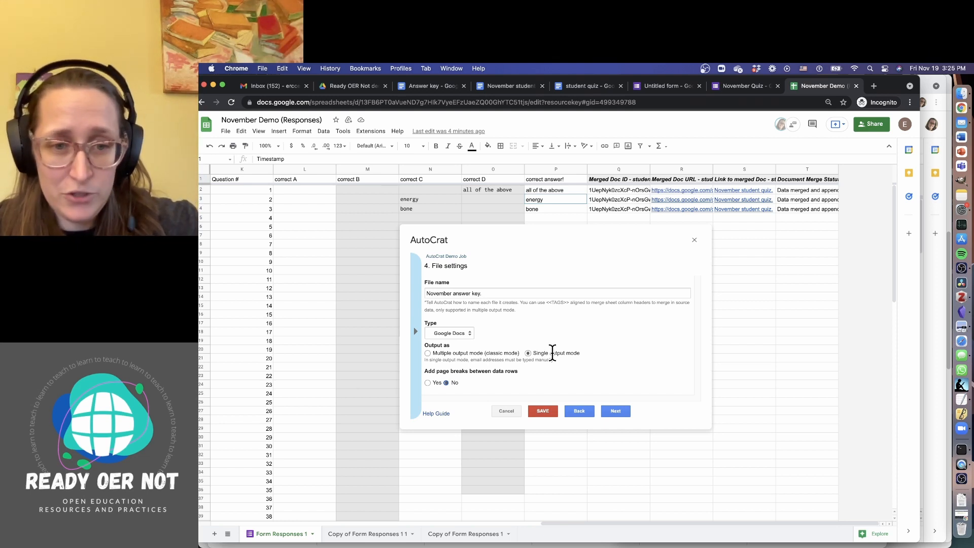
click(622, 410)
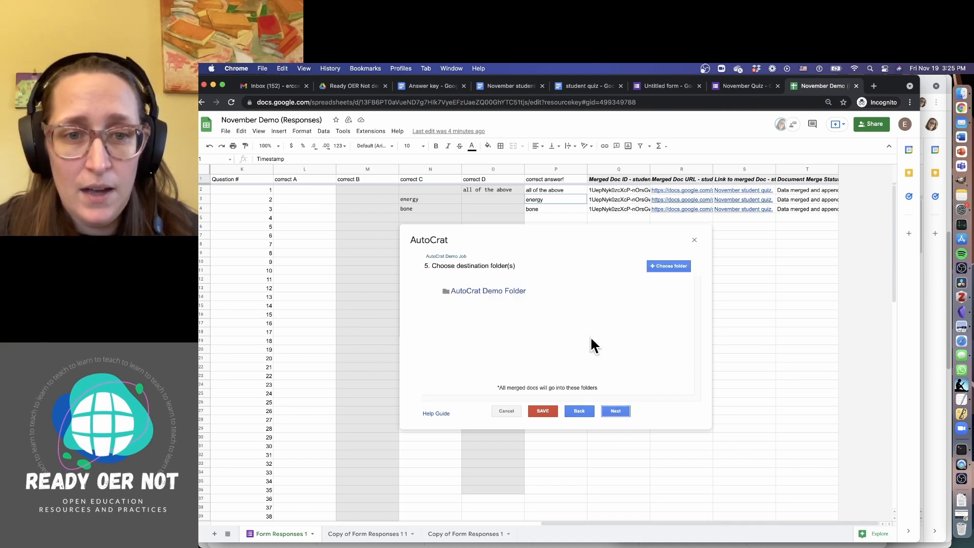
Replace AutoCrat Demo Folder with 'Ready OER Not demos' as the output destination folder
mouse_move(488, 293)
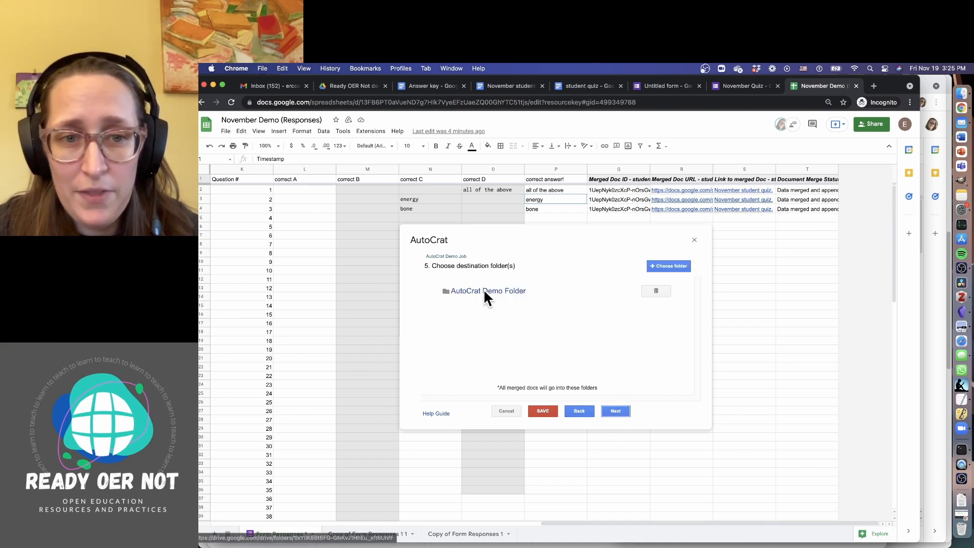
click(659, 290)
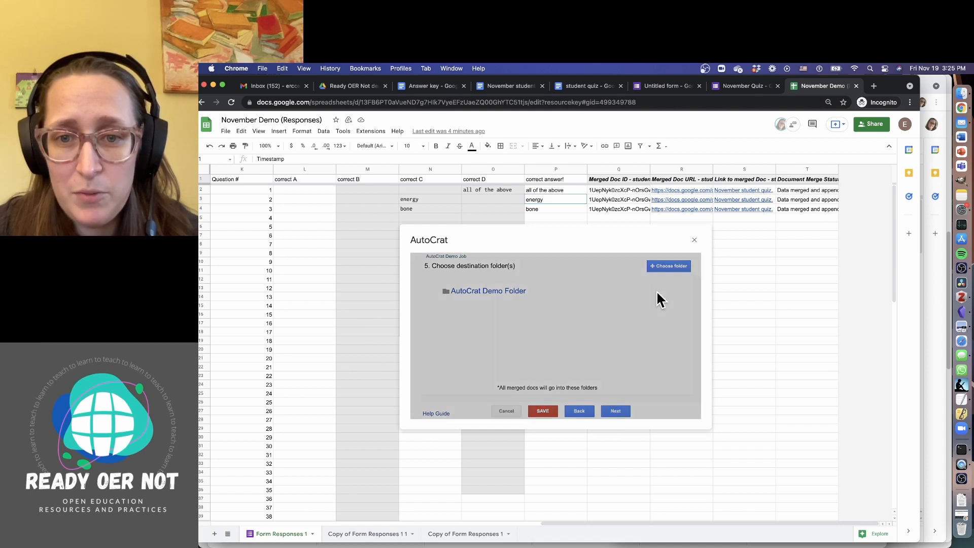
click(676, 323)
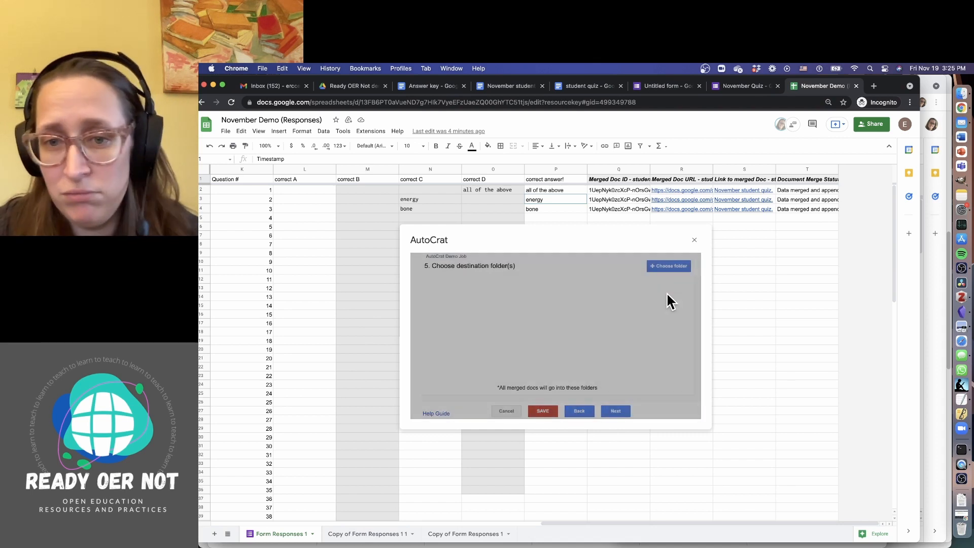
click(660, 265)
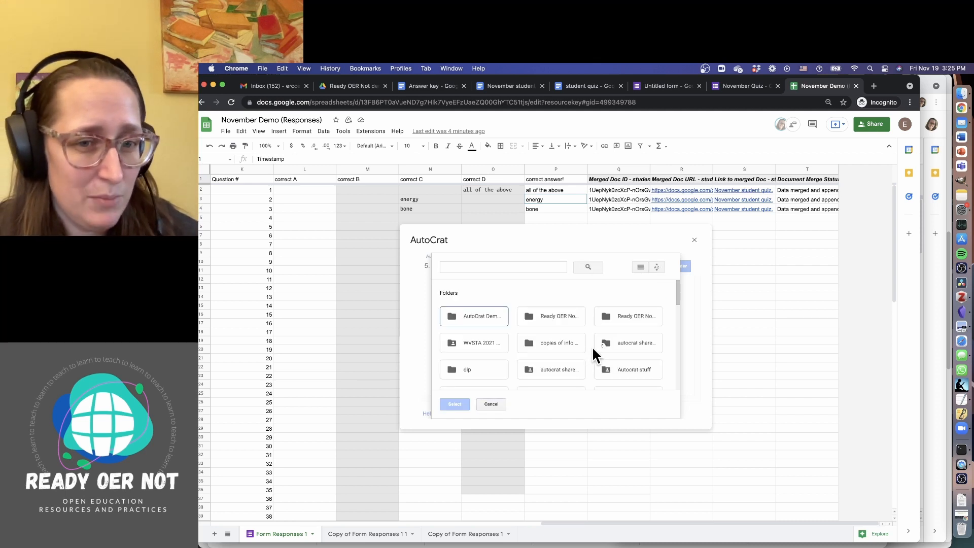
double_click(548, 316)
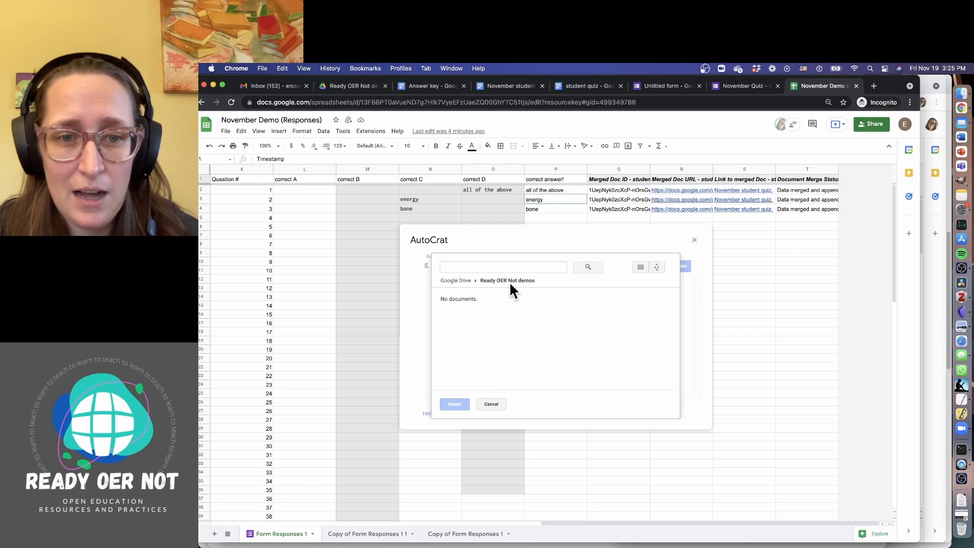
click(491, 403)
click(653, 267)
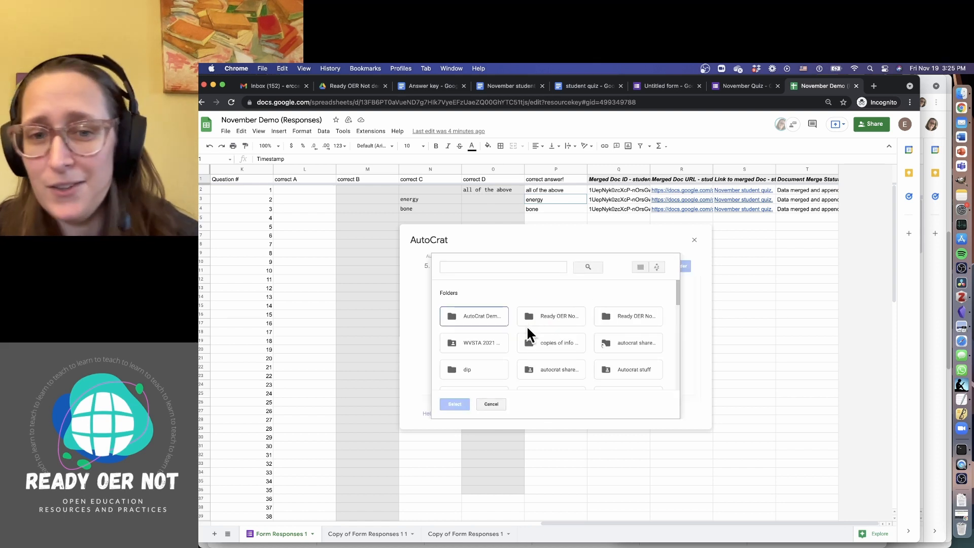
click(543, 316)
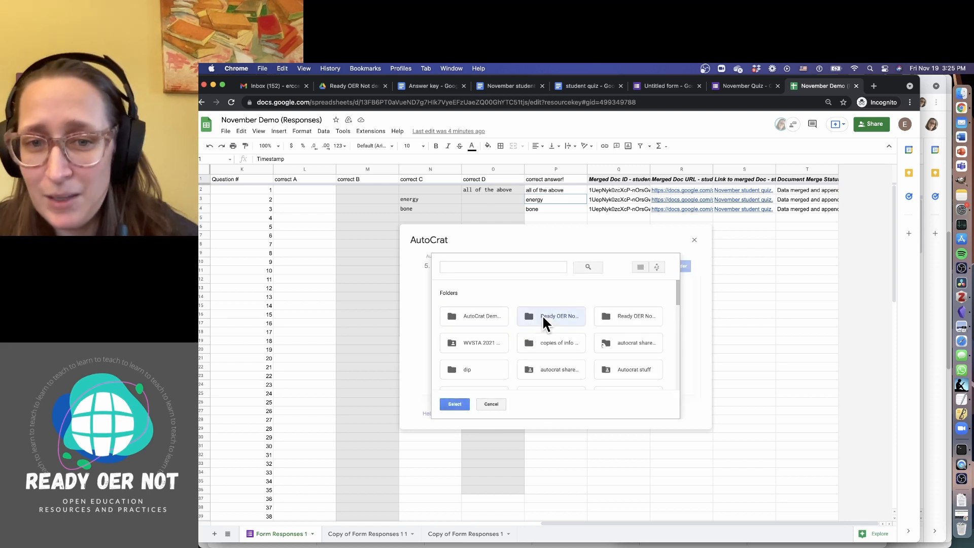
click(454, 403)
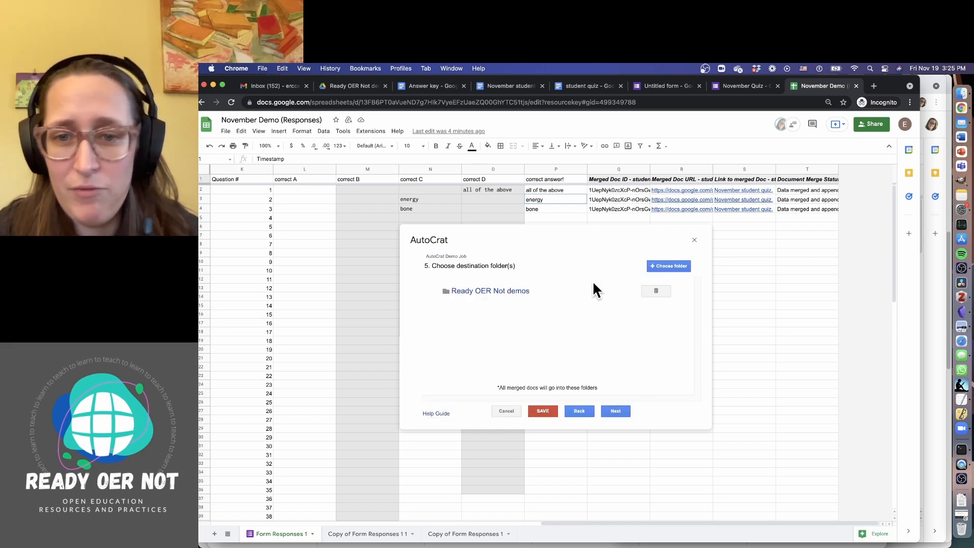
click(616, 411)
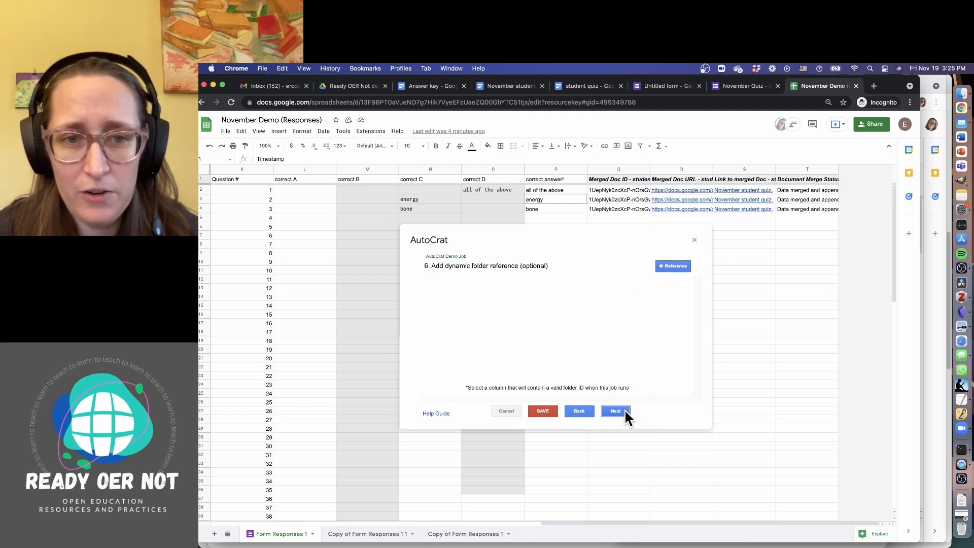
Skip folder reference and merge condition, set Share doc? to No, and save the job
click(626, 412)
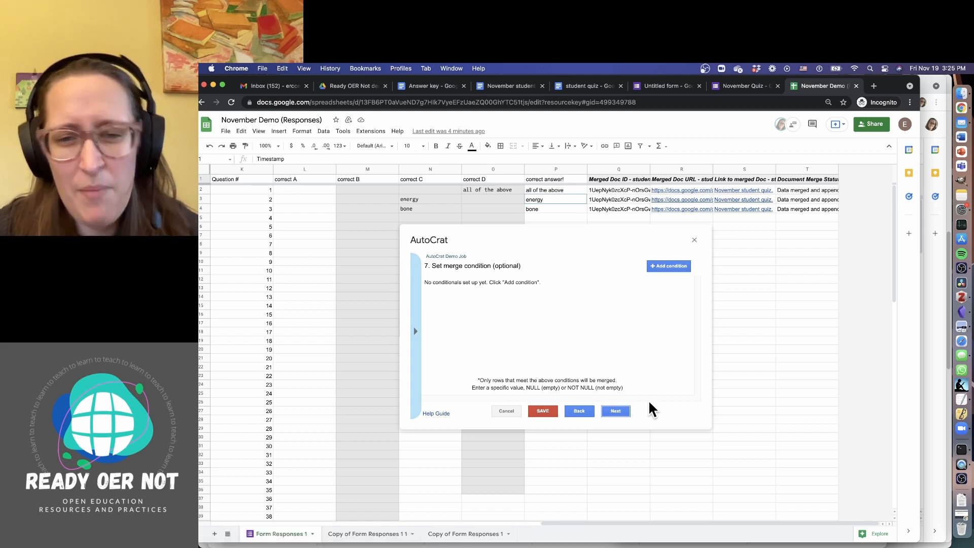
click(619, 409)
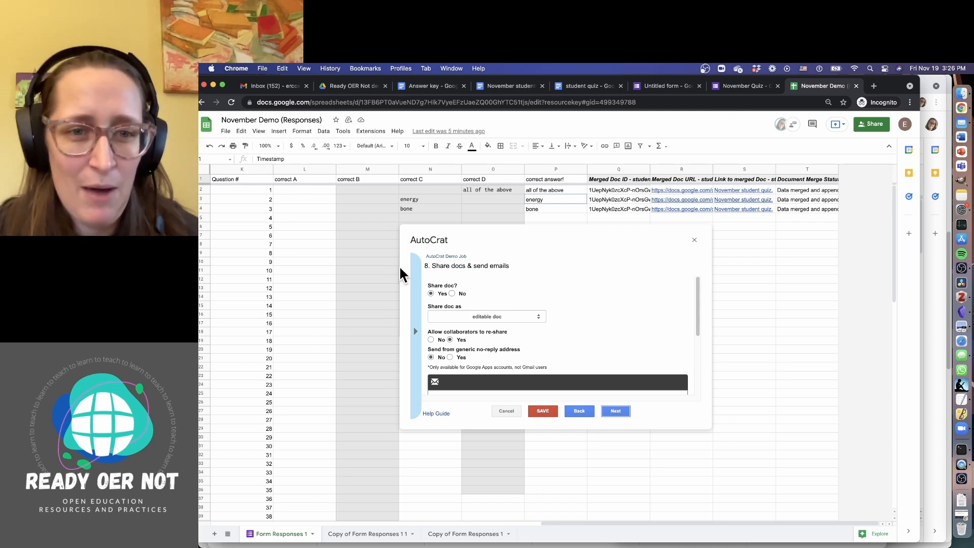
click(452, 293)
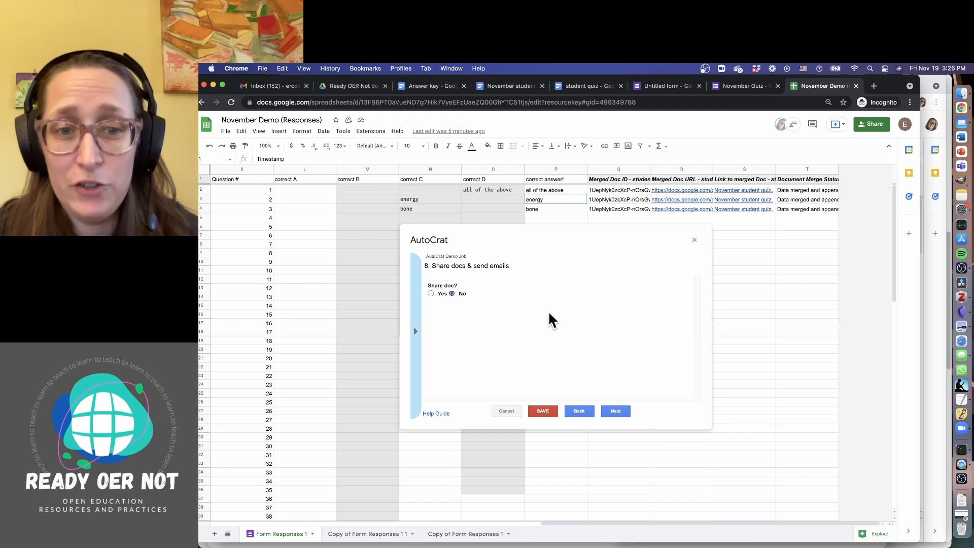
click(616, 412)
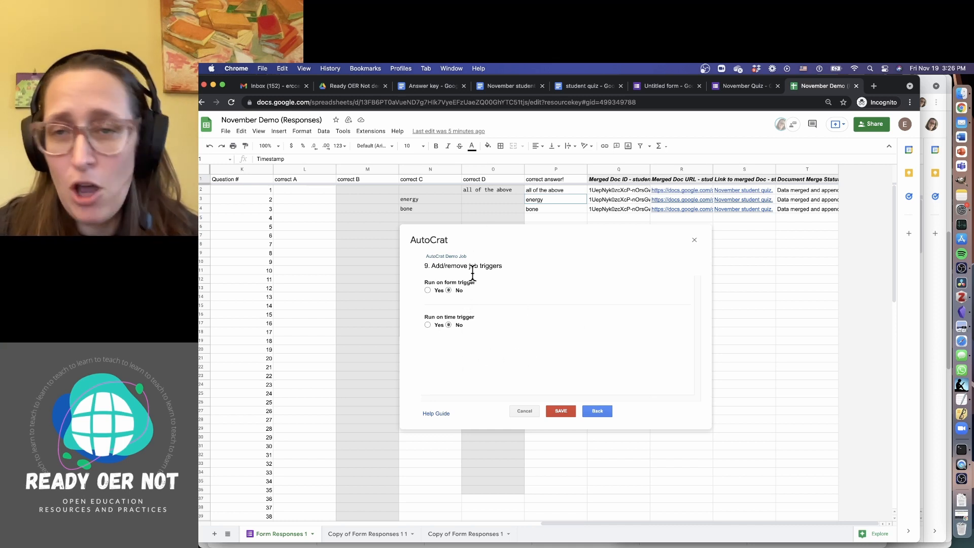
click(558, 412)
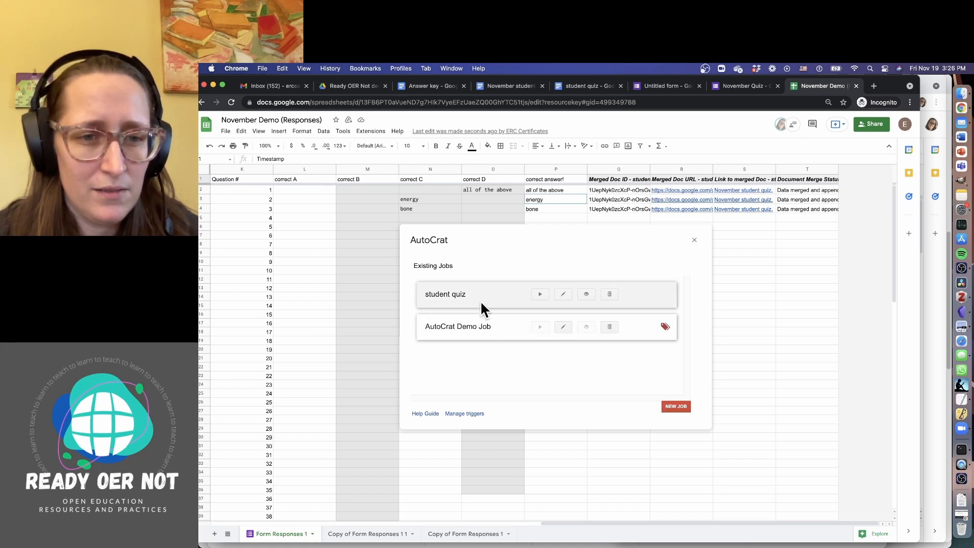
Change AutoCrat Demo Job's name to 'answer key', step through every screen, and save
click(561, 327)
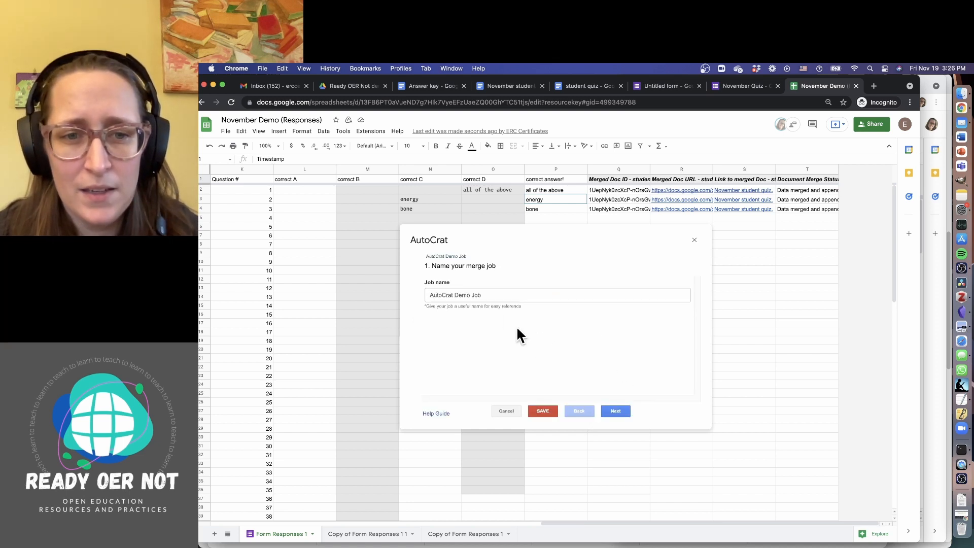
click(498, 297)
text(answer key)
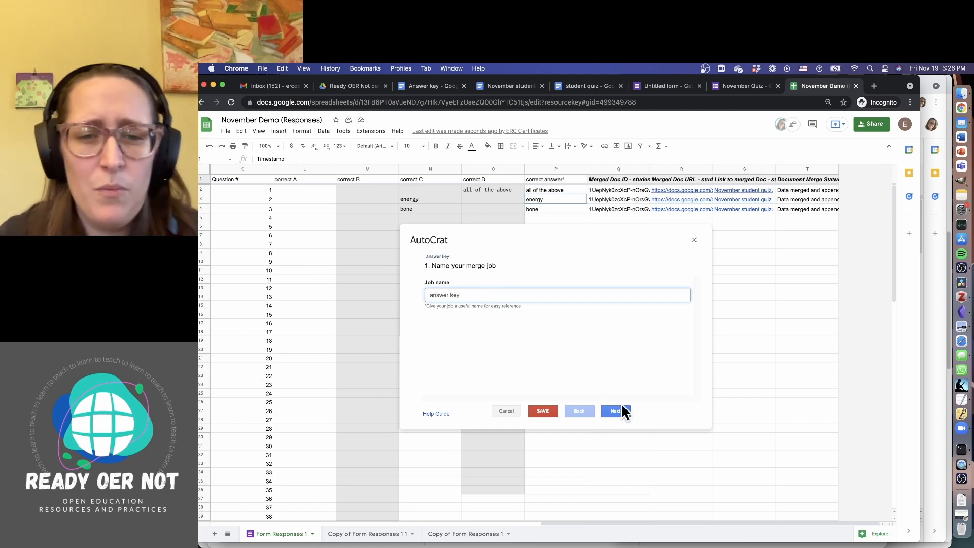
click(619, 409)
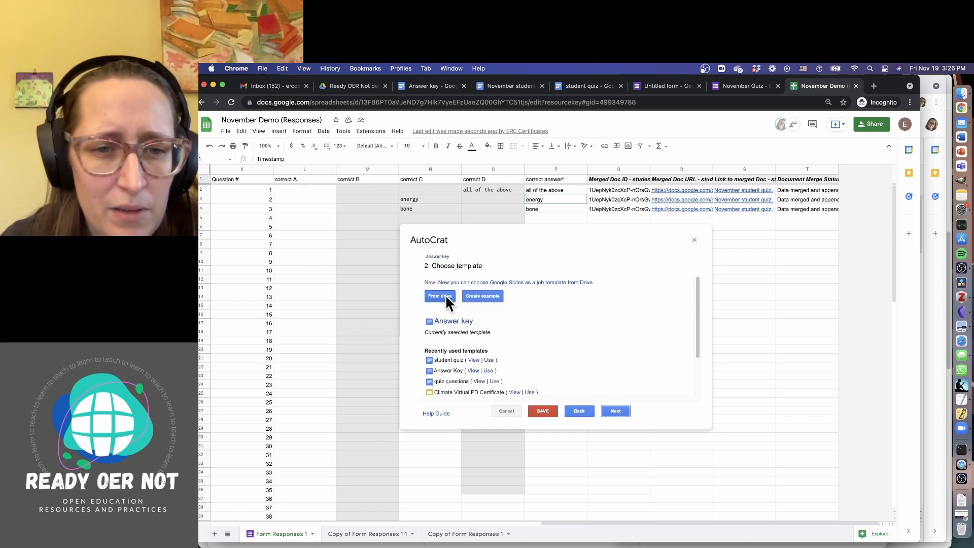
click(622, 412)
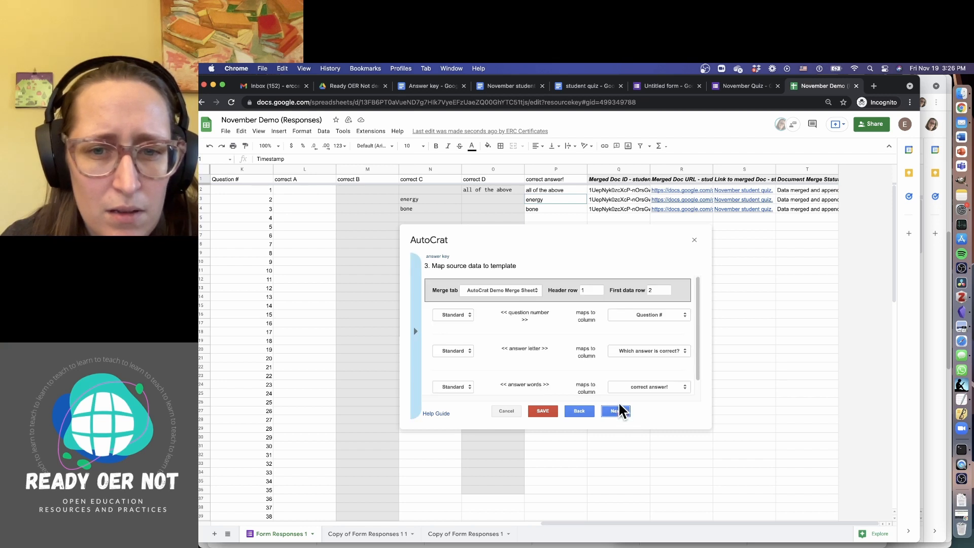
scroll(585, 348, down, 1)
click(614, 410)
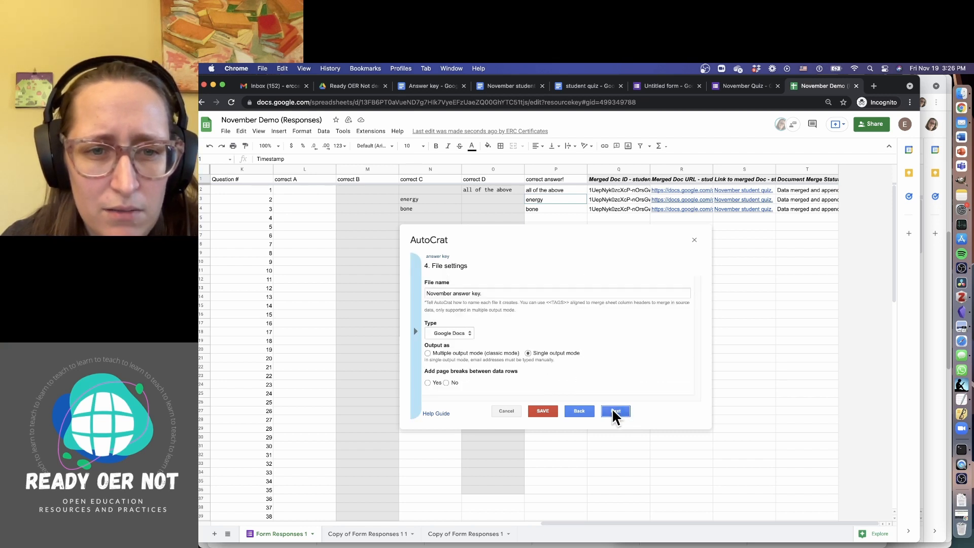
click(614, 410)
click(613, 411)
click(614, 411)
click(612, 408)
click(612, 407)
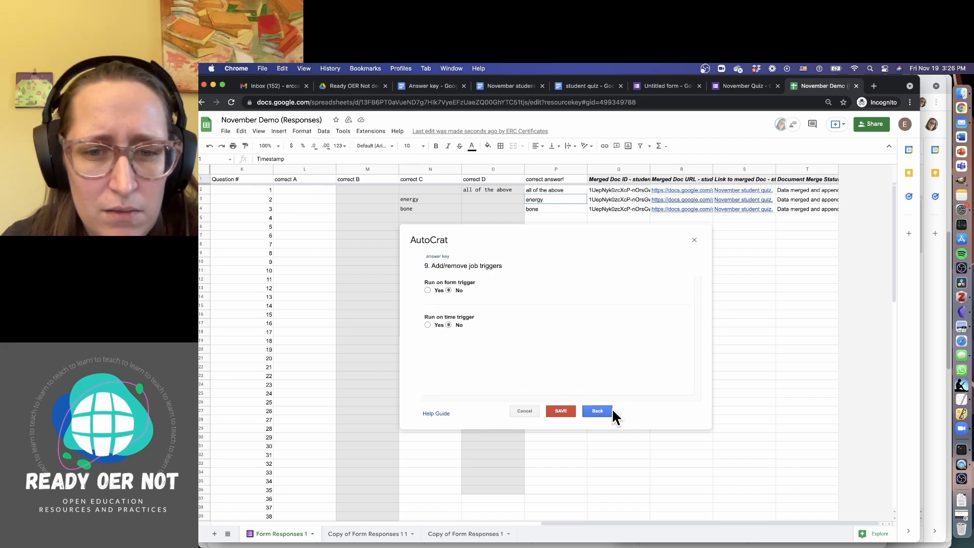
click(585, 414)
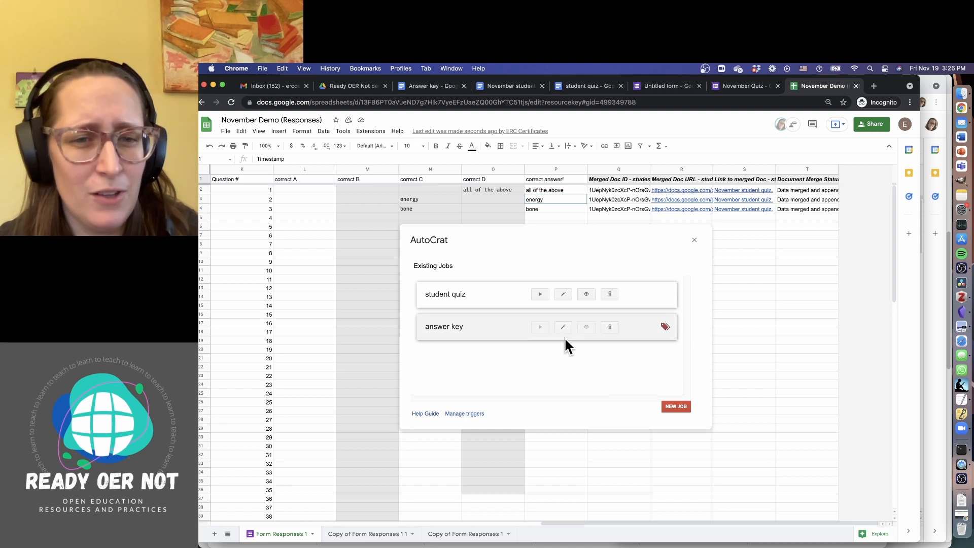
Resolve the answer key job's issue by choosing Form Responses 1 as merge sheet, then save
click(664, 326)
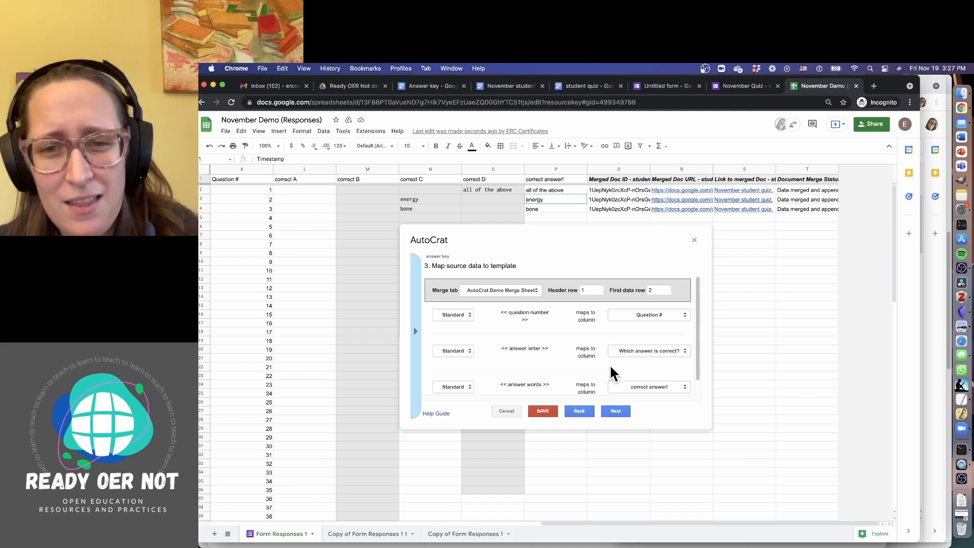
scroll(571, 347, down, 1)
scroll(571, 347, up, 1)
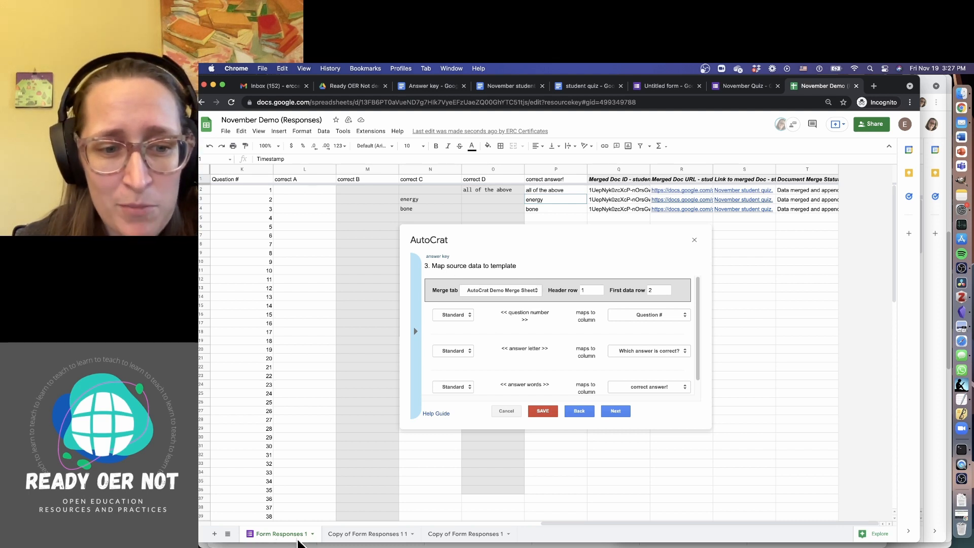
click(530, 293)
click(521, 299)
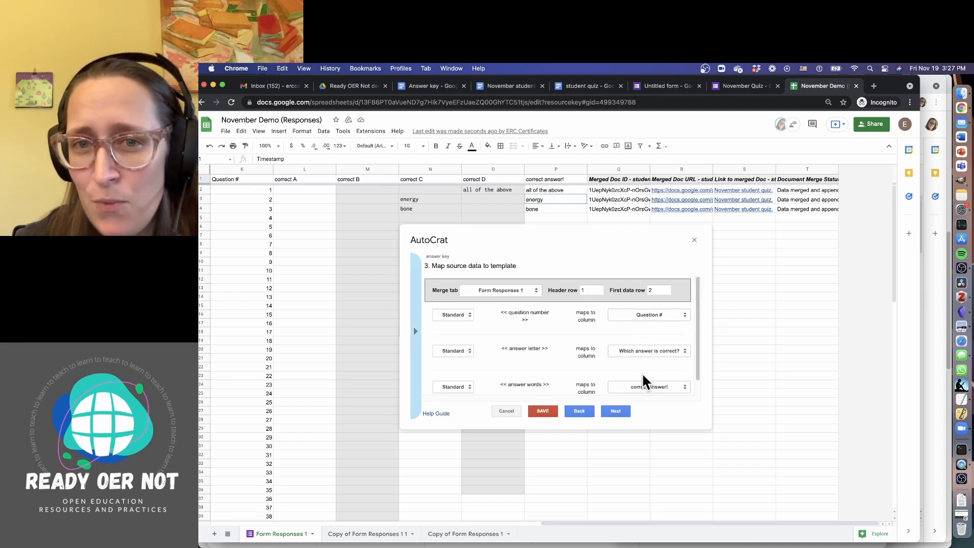
scroll(649, 376, down, 1)
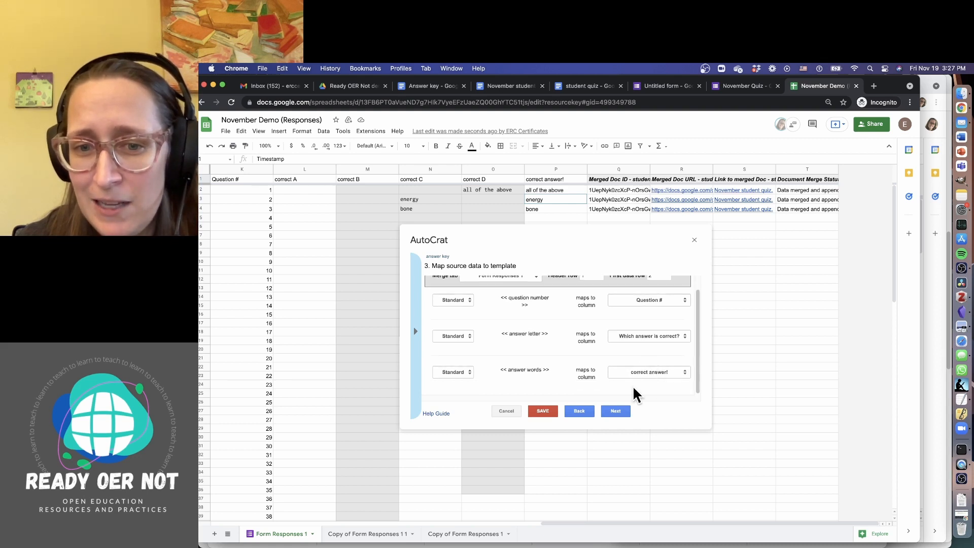
click(542, 412)
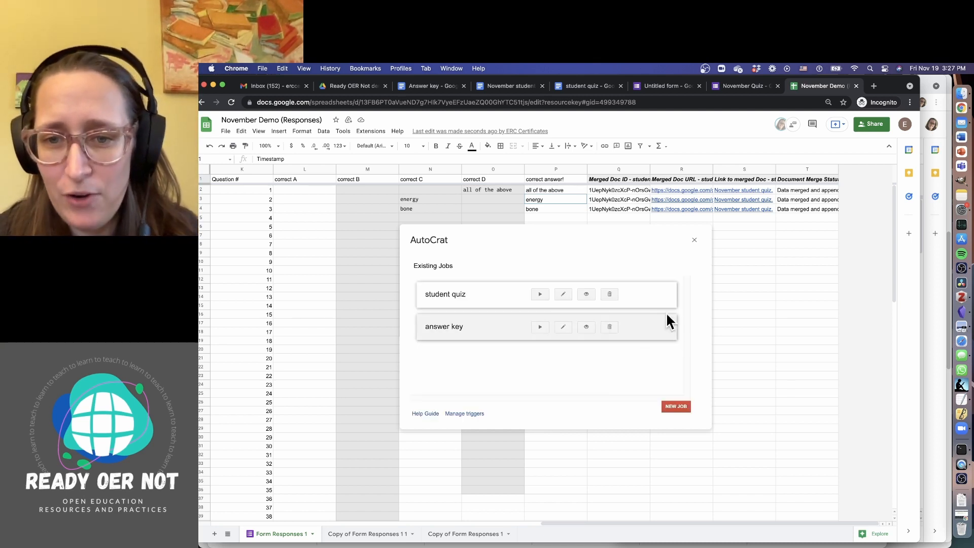
Run AutoCrat's answer key job and scroll across to check the 'November answer key.' links and merge statuses
click(539, 328)
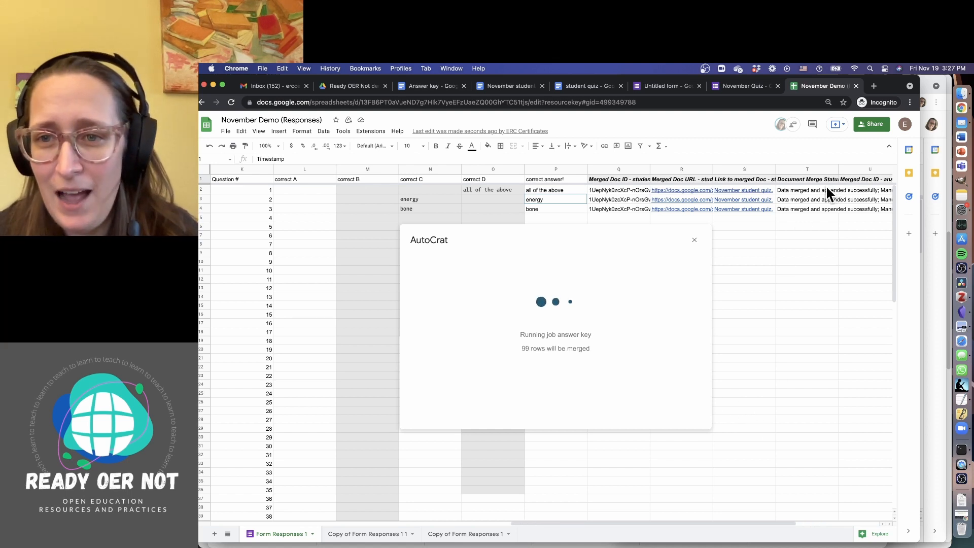
drag(694, 519, 803, 509)
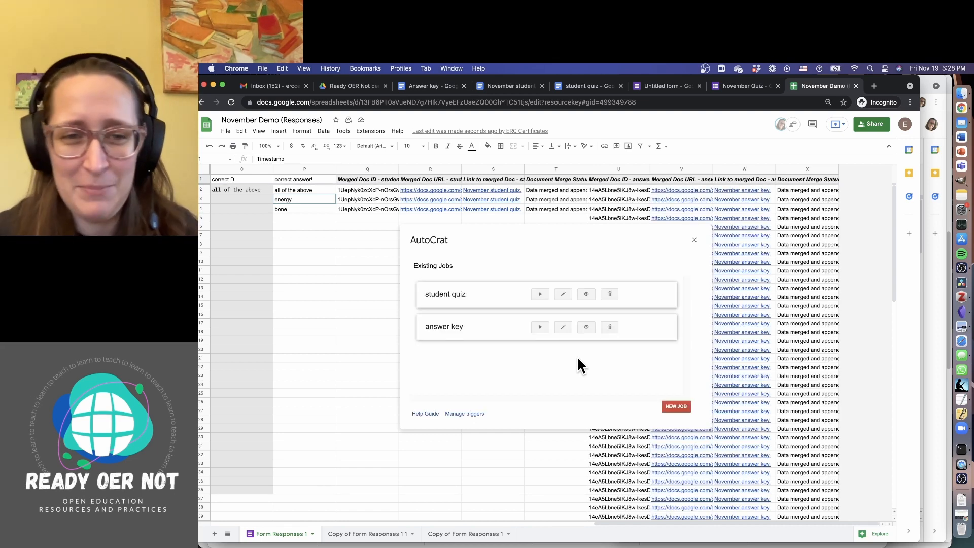
Open the merged 'November answer key.' document in a new tab and select its top lines
click(694, 239)
click(740, 427)
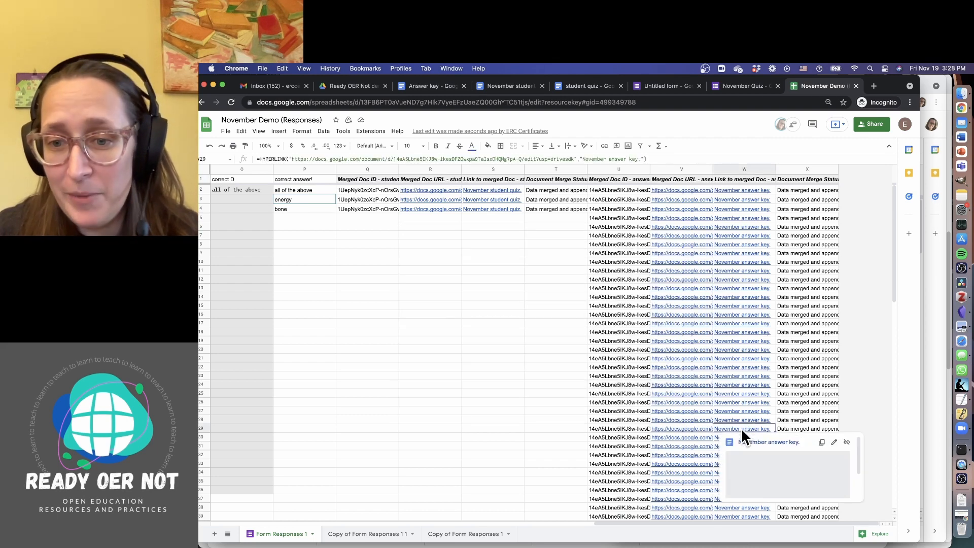
click(749, 439)
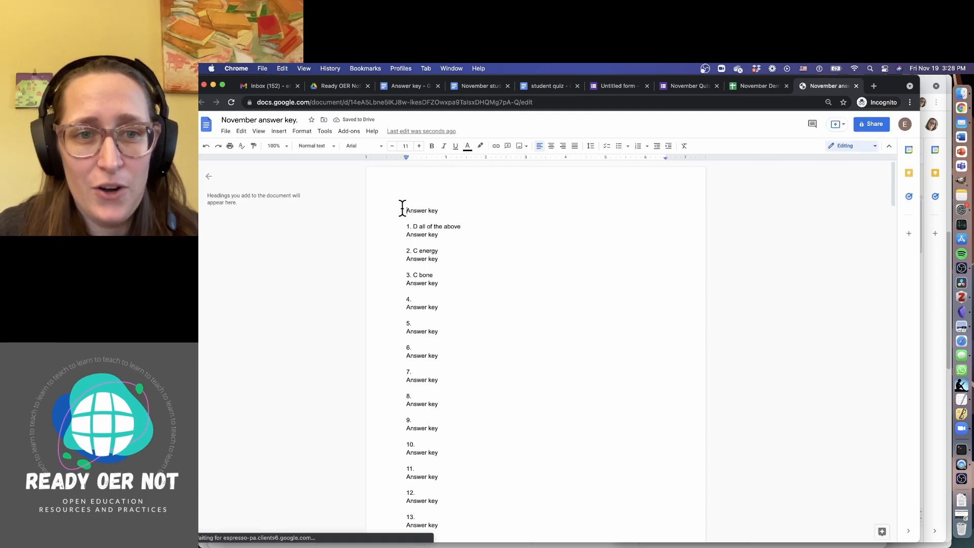
drag(407, 209, 594, 63)
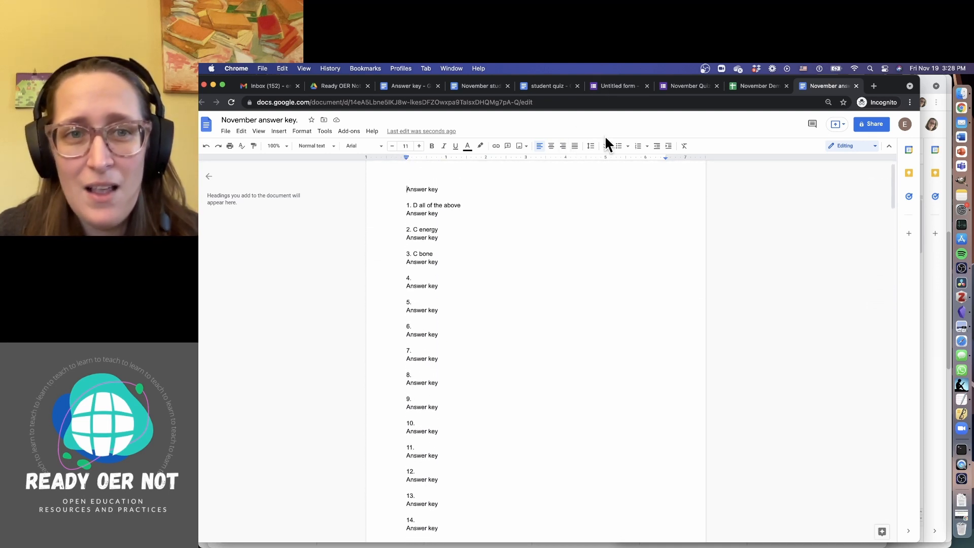
Delete the 'Answer key' title line from the Answer key template, then return to the merged doc
click(408, 85)
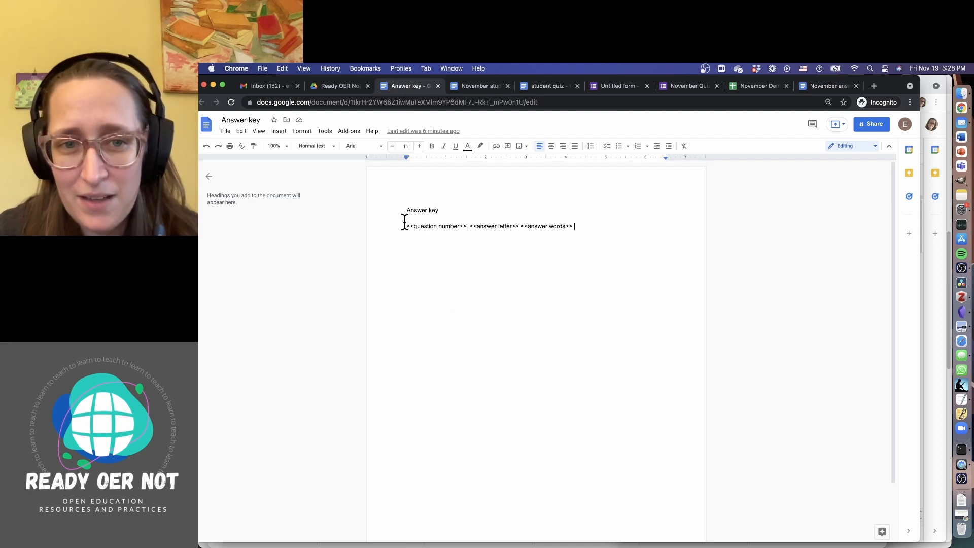
drag(404, 211, 632, 251)
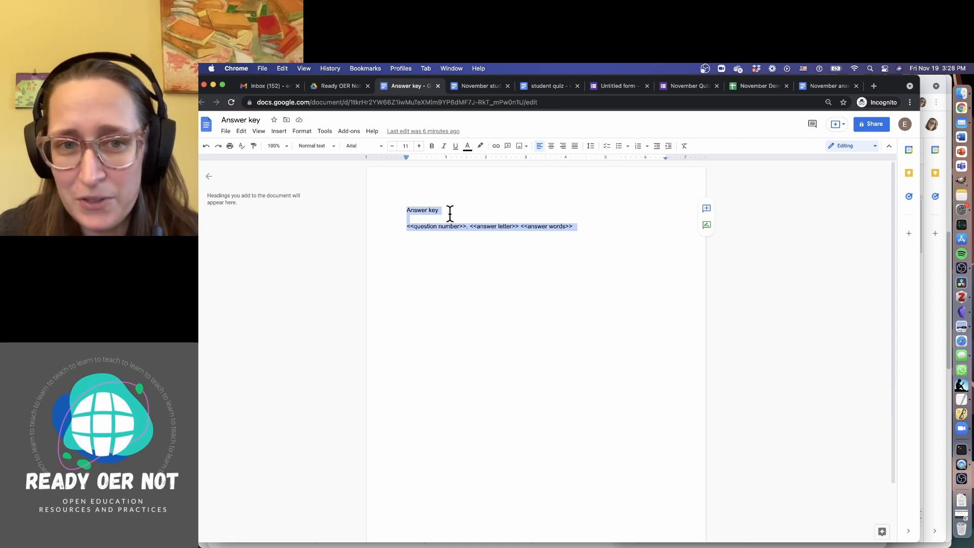
drag(455, 211, 341, 213)
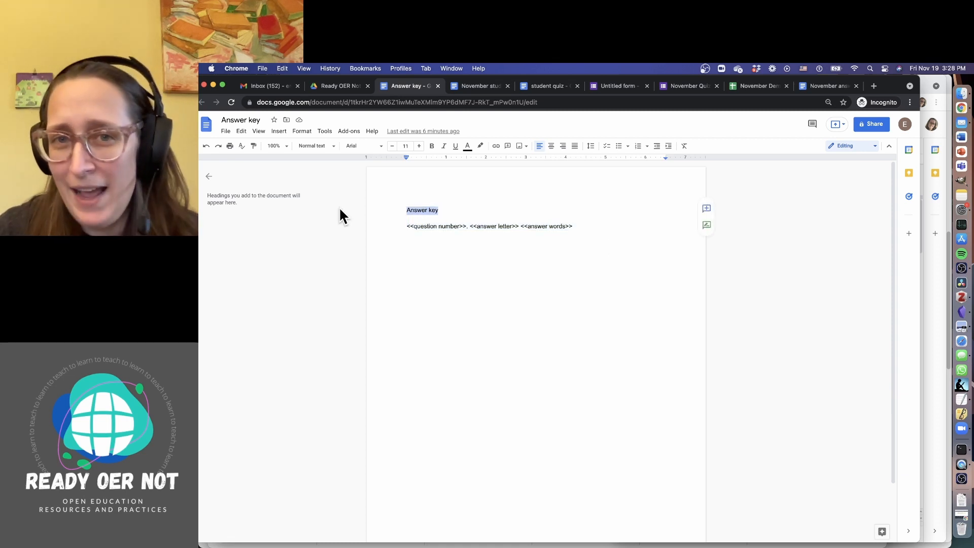
key(BackSpace)
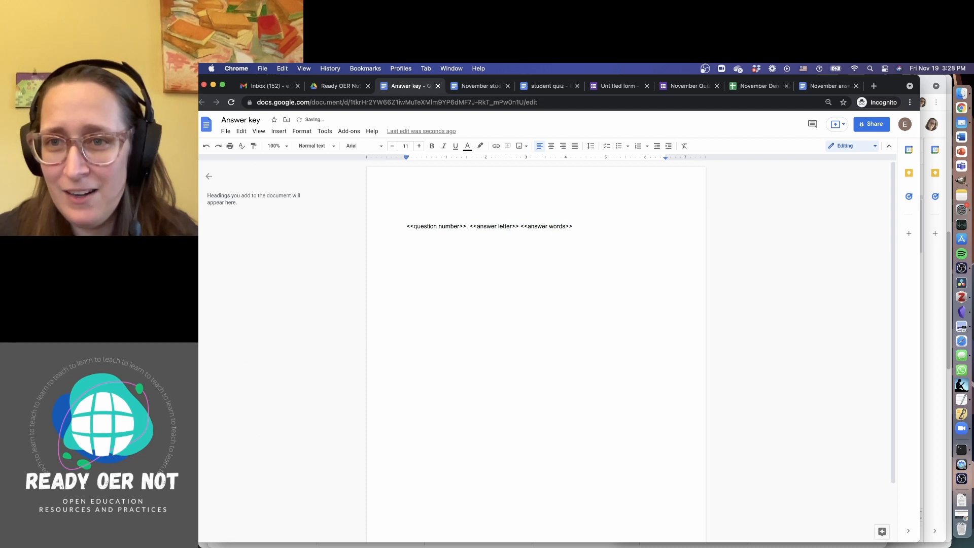
click(822, 86)
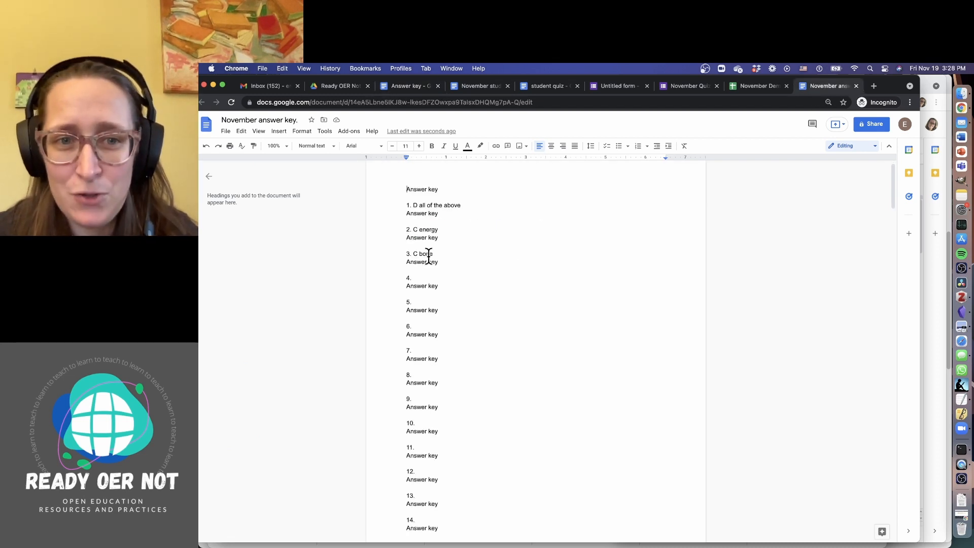
Select the blank numbered entries from 99 back up to 4 and delete them, keeping answers 1–3
scroll(487, 446, down, 2)
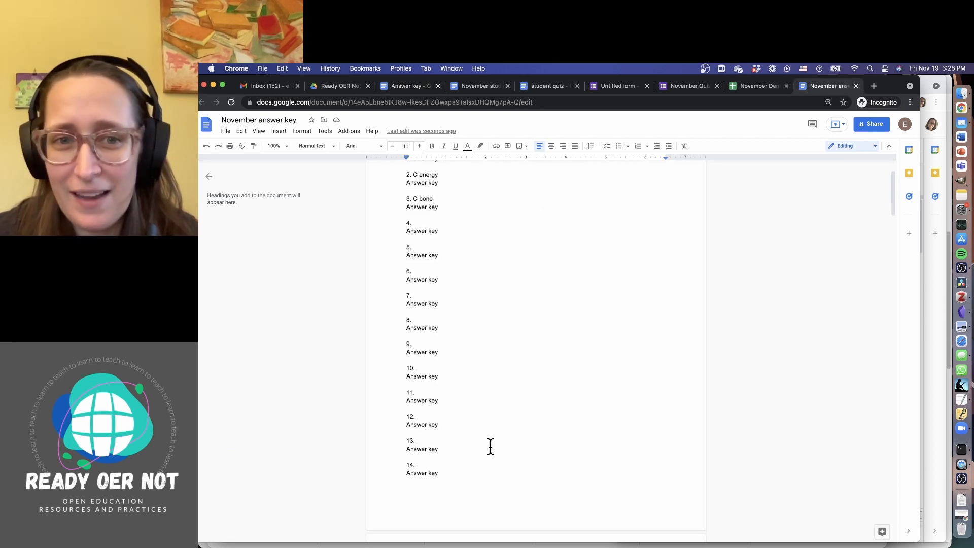
scroll(487, 441, up, 3)
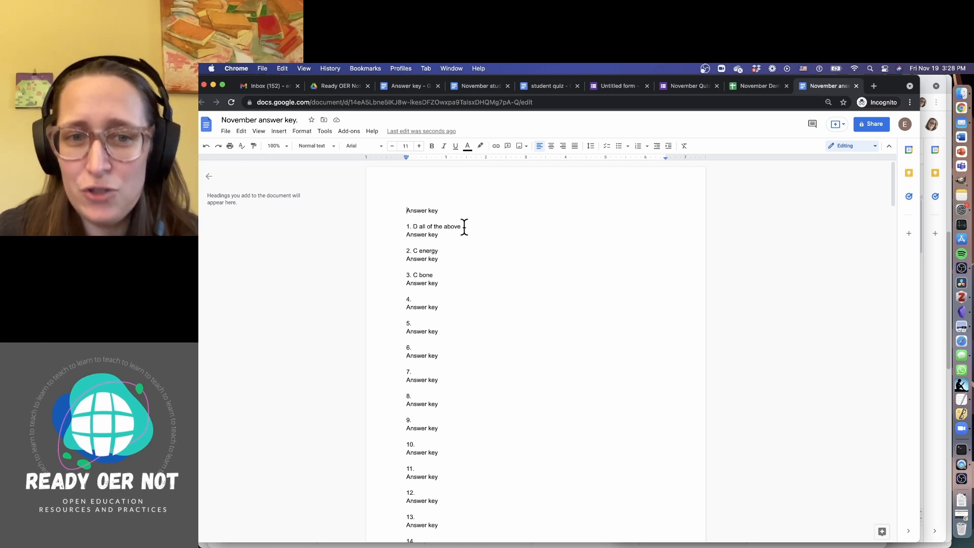
drag(404, 226, 509, 274)
scroll(552, 374, down, 20)
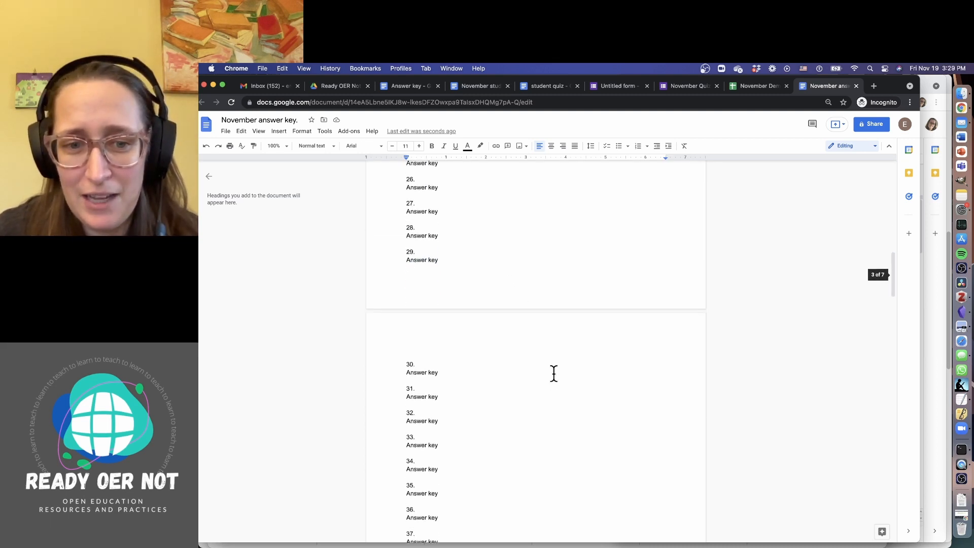
scroll(553, 374, down, 20)
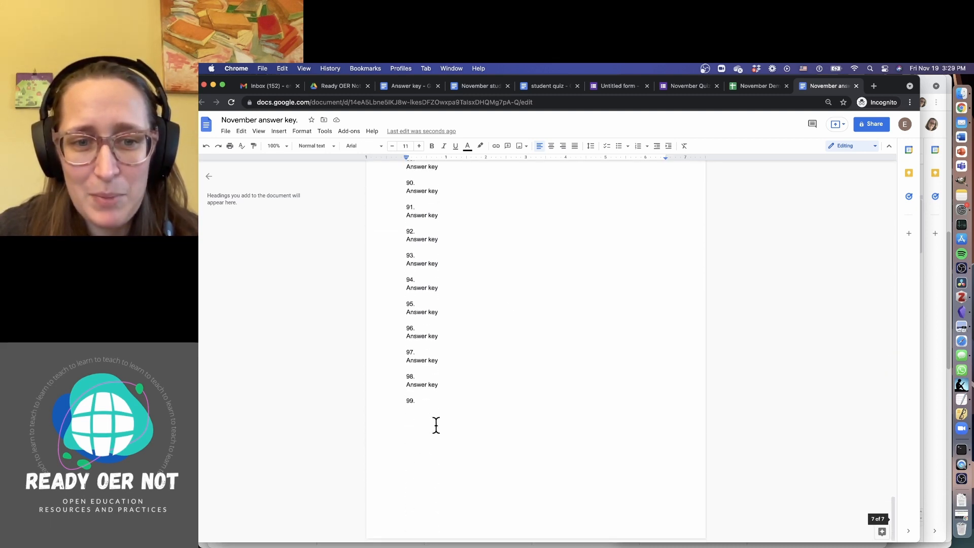
drag(435, 425, 397, 281)
key(BackSpace)
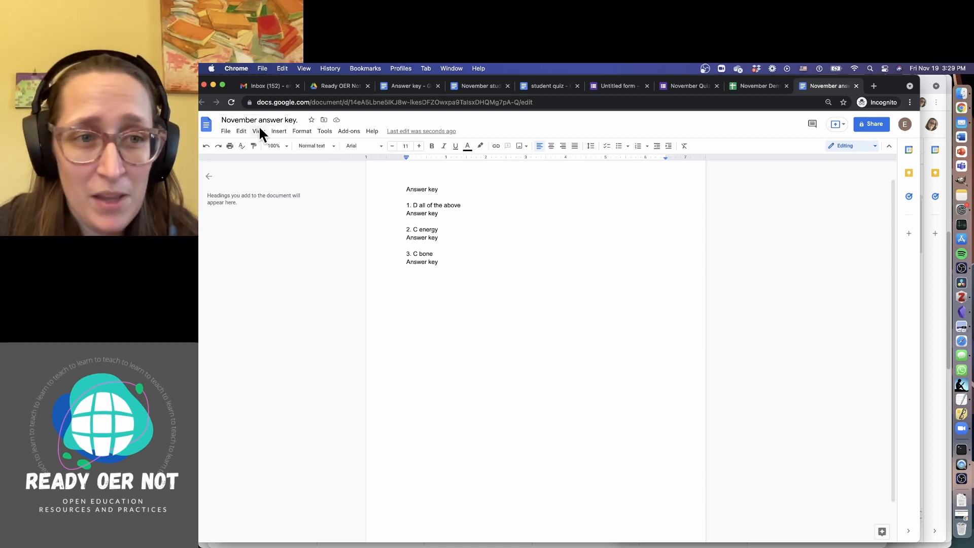
Find and replace all 'Answer key' text with nothing, leaving 1. D all of the above, 2. C energy, 3. C bone
click(242, 132)
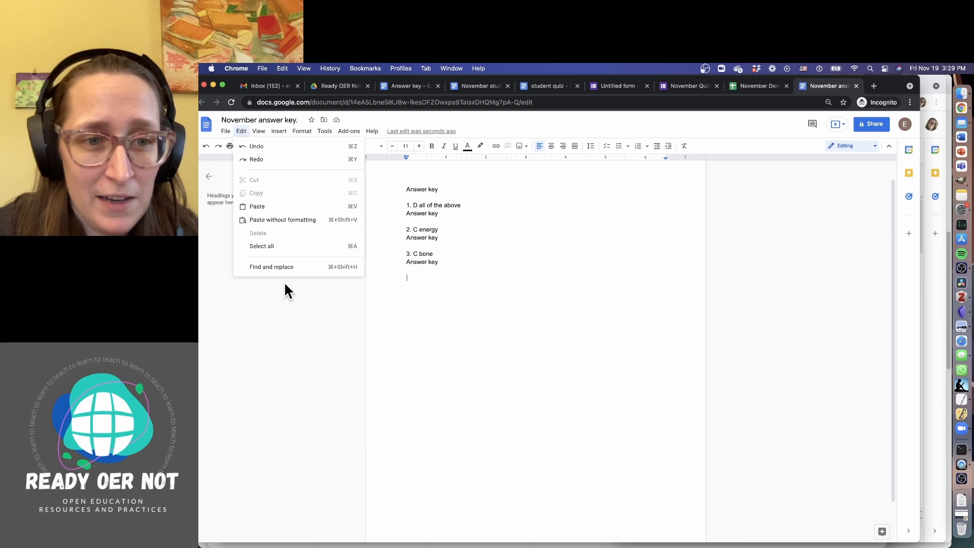
click(337, 268)
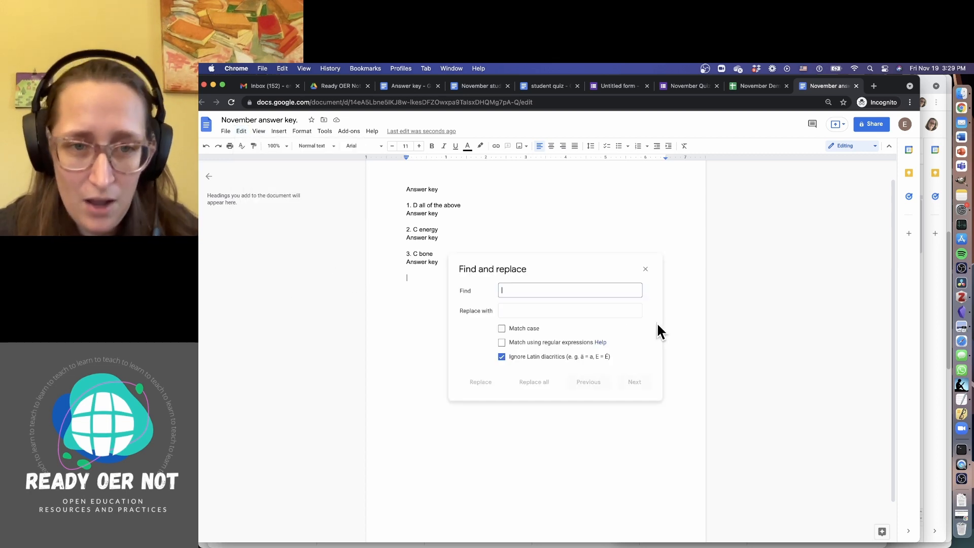
text(Answer)
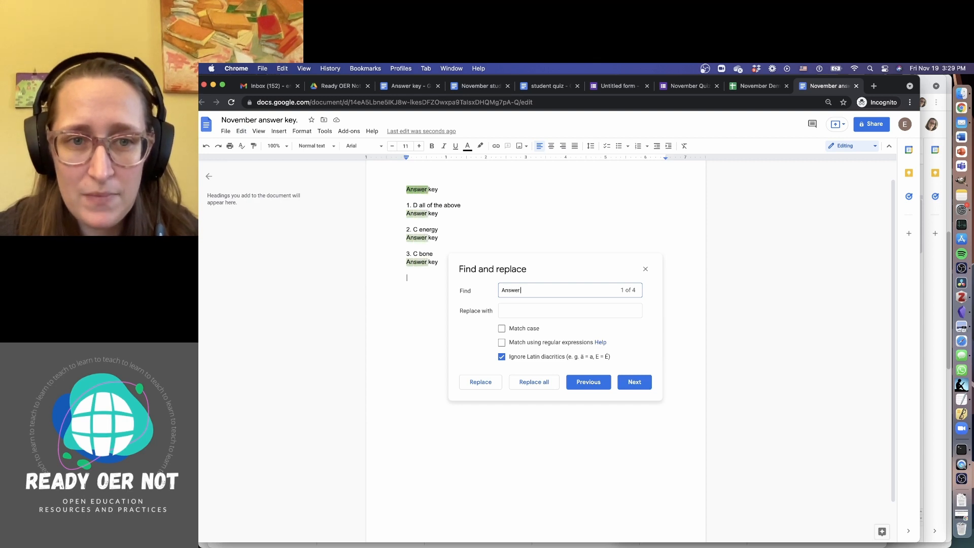
text( key)
click(612, 315)
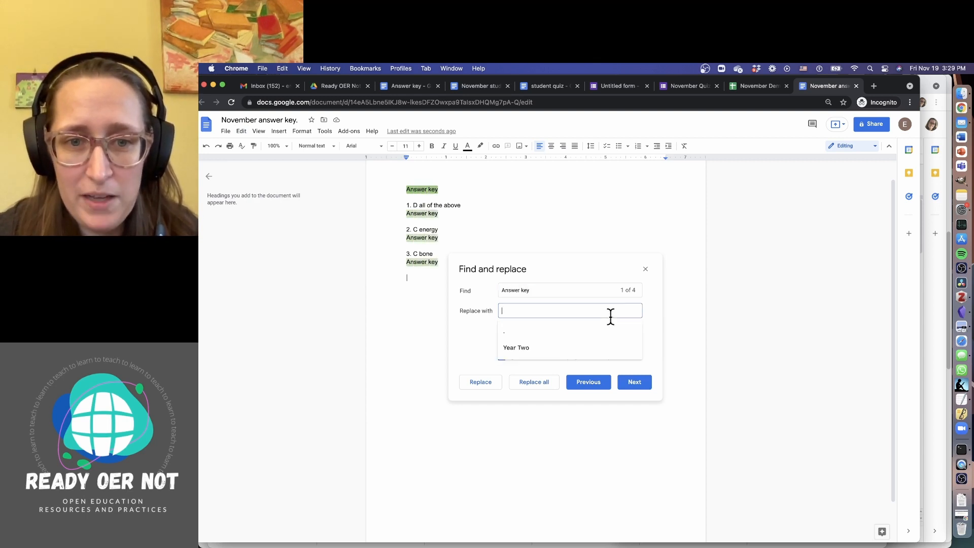
click(481, 343)
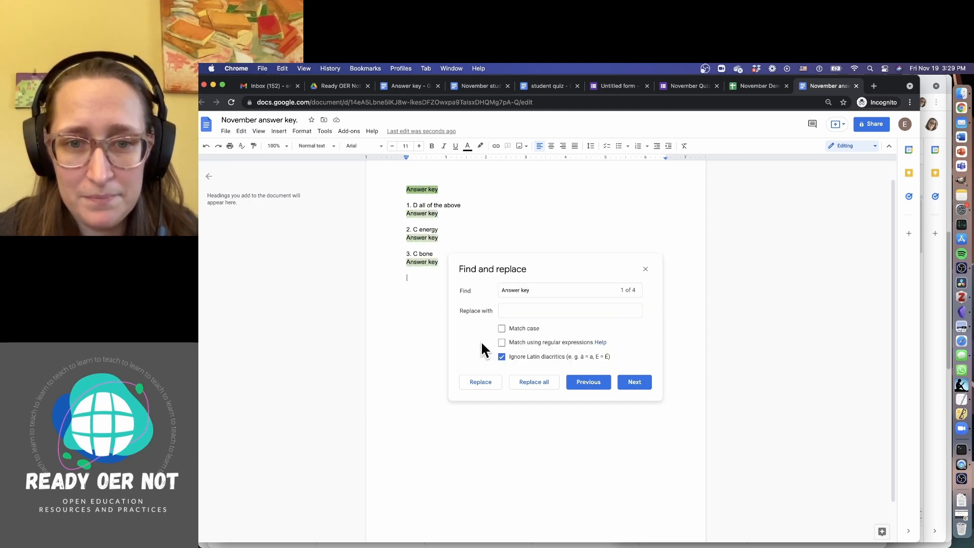
click(526, 312)
click(522, 313)
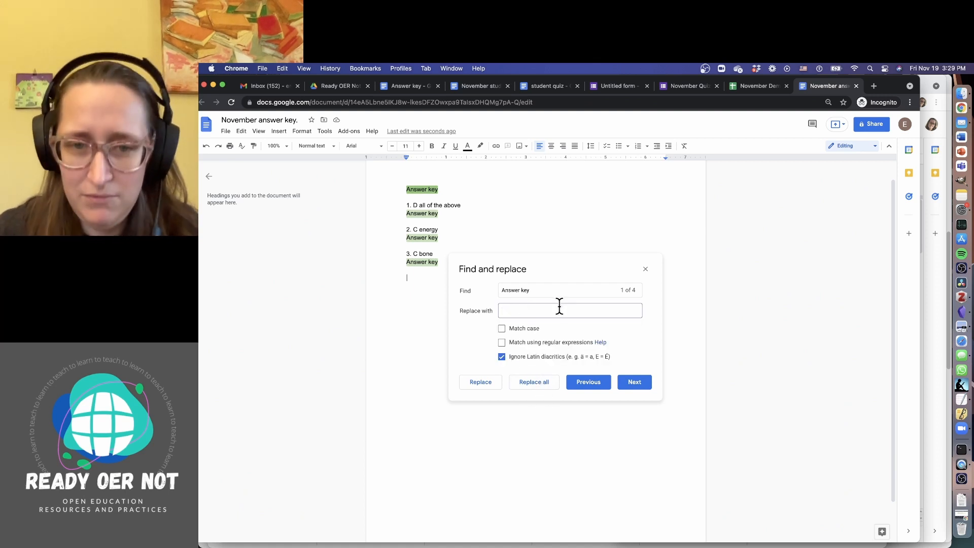
click(494, 373)
click(520, 308)
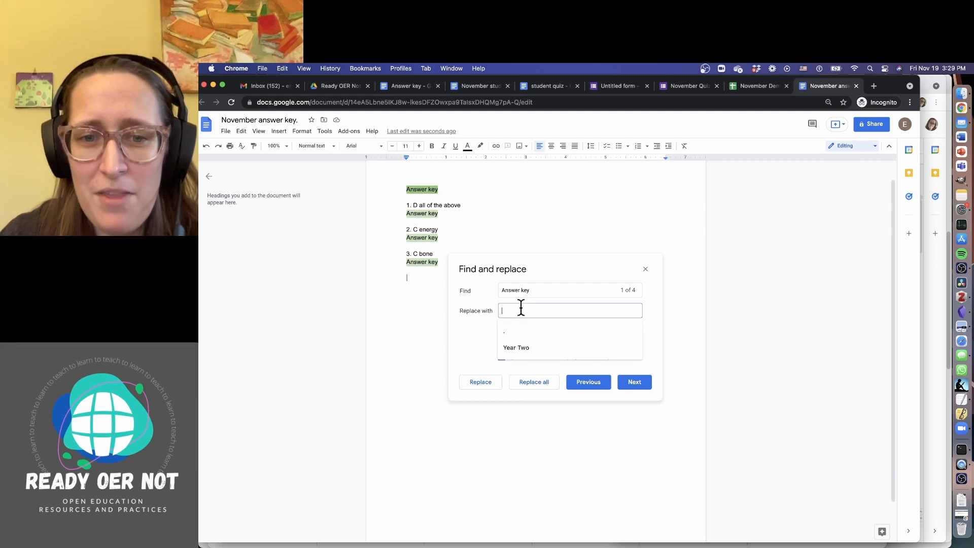
click(474, 343)
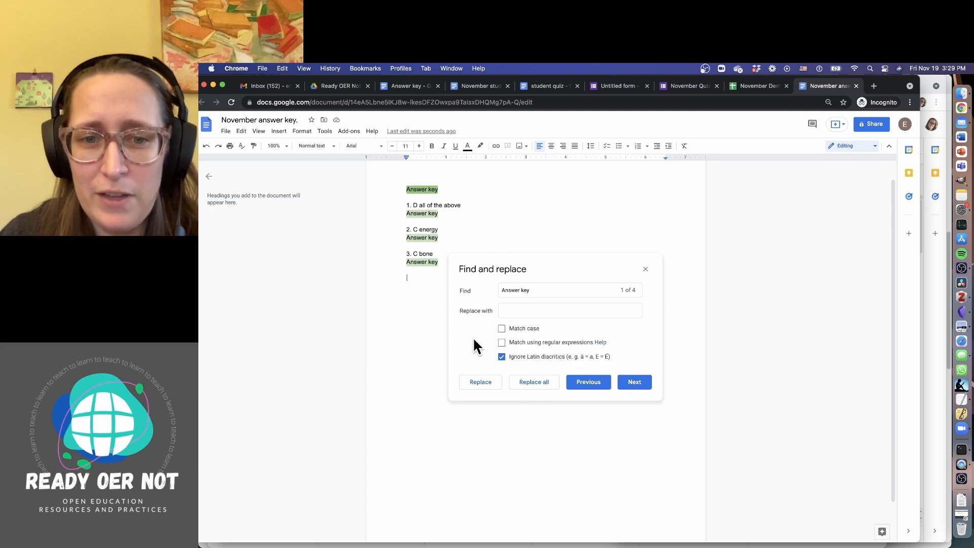
click(534, 382)
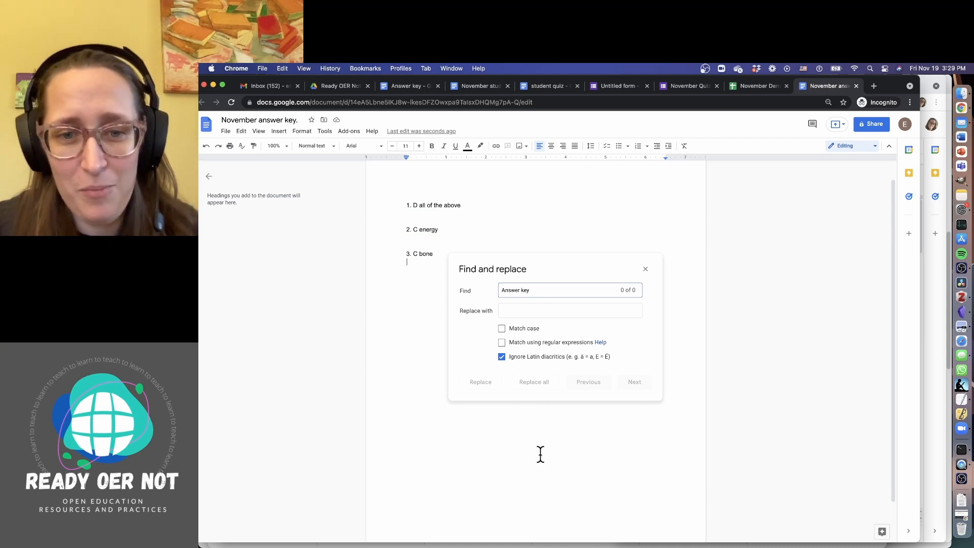
click(645, 269)
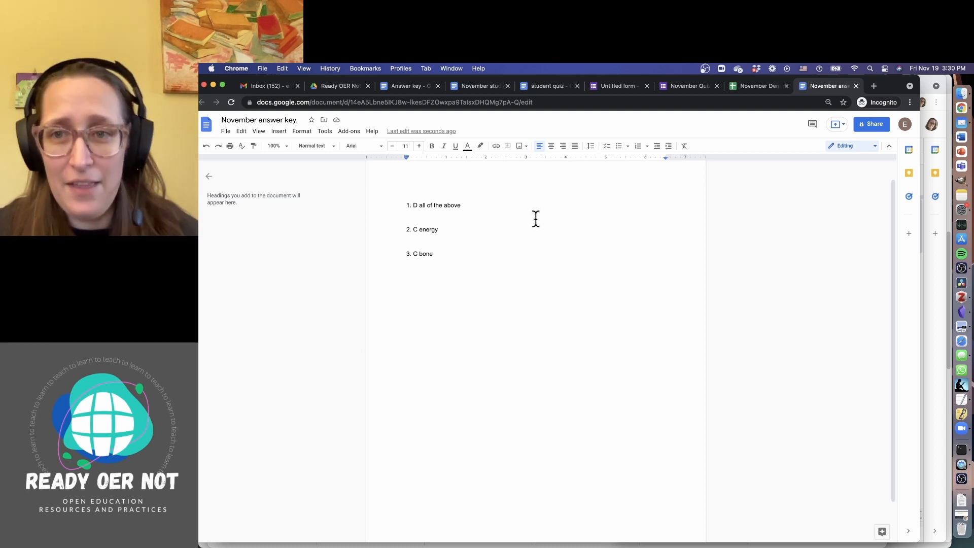
View the student quiz template and merged November student quiz, then scroll the Responses sheet back to column A
click(538, 91)
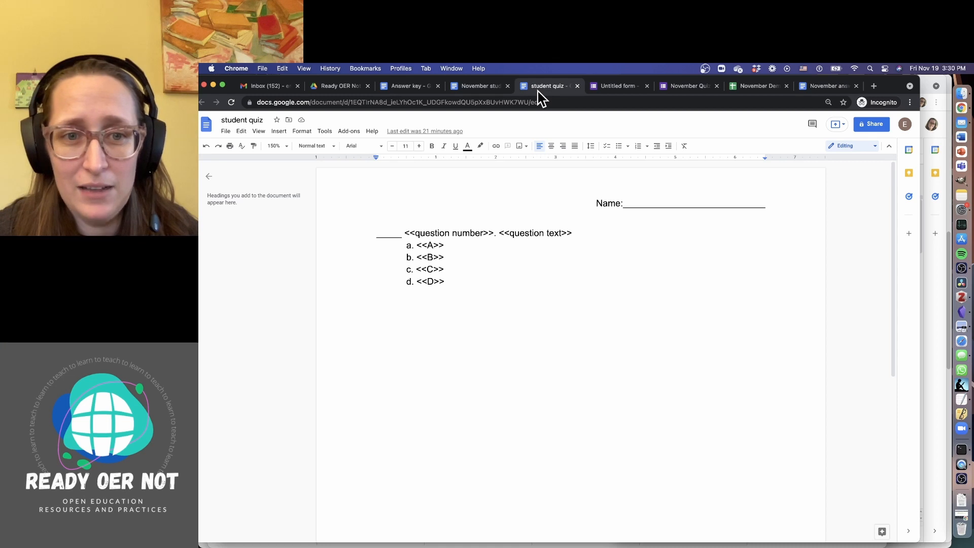
click(460, 92)
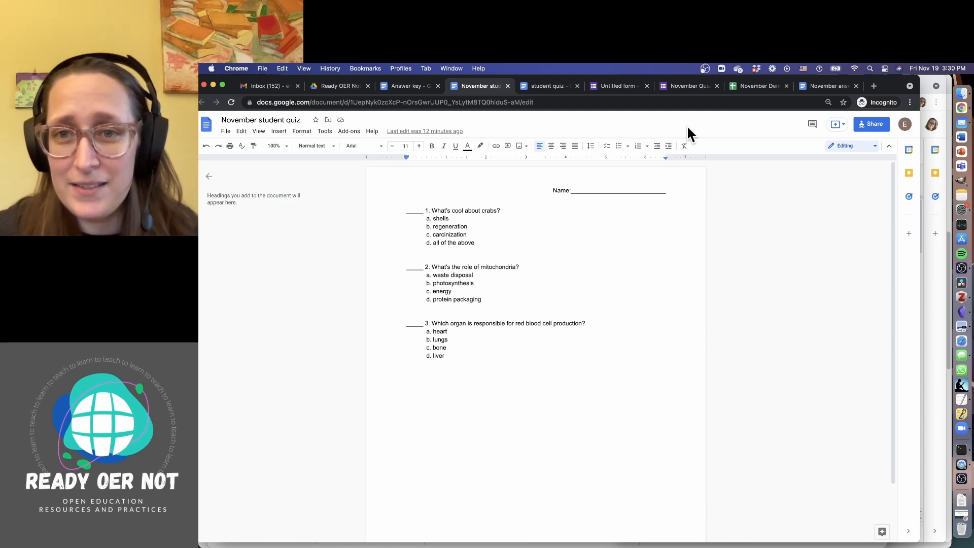
click(748, 87)
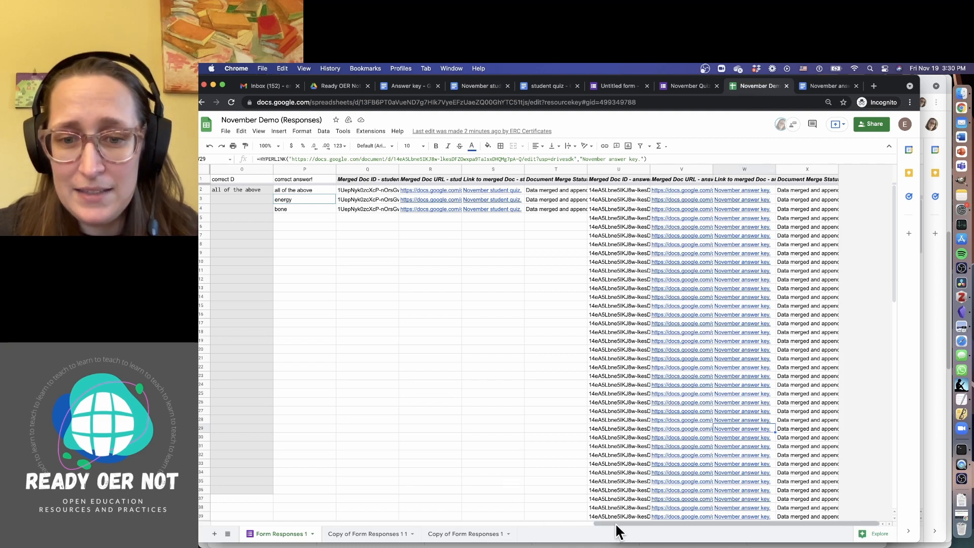
drag(619, 524, 218, 544)
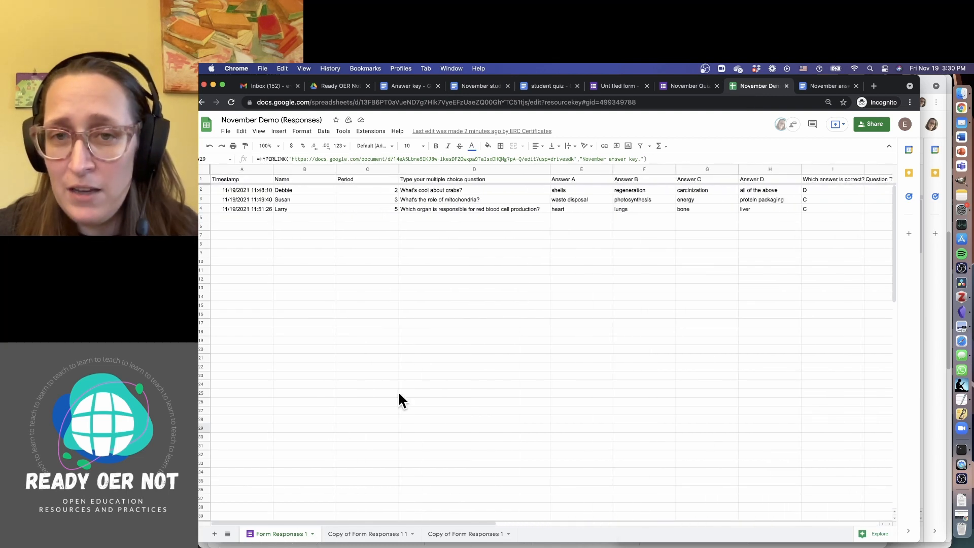